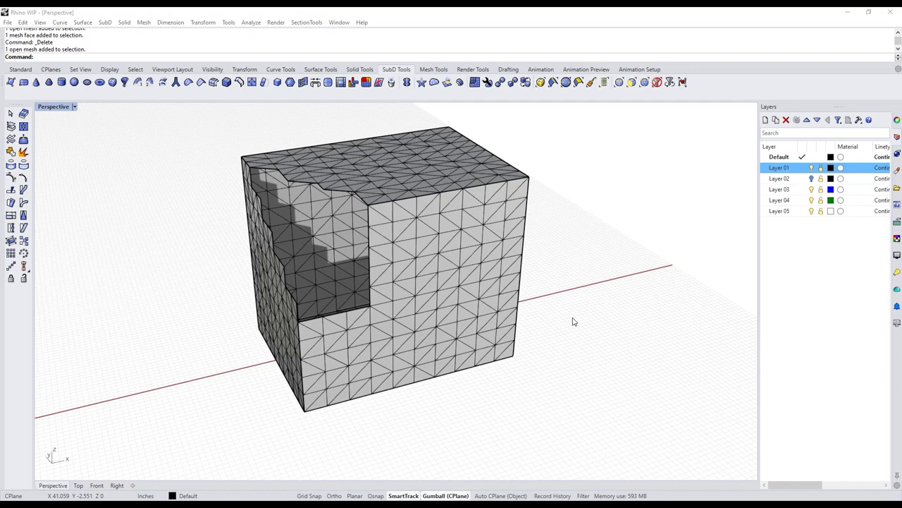
Fill the four-sided hole in the punctured side of the box mesh using Fill Hole.
{"action": "mouse_move", "coordinate": [574, 325]}
{"action": "right_mouse_down"}
{"action": "mouse_move", "coordinate": [606, 316]}
{"action": "mouse_move", "coordinate": [568, 327]}
{"action": "right_mouse_up"}
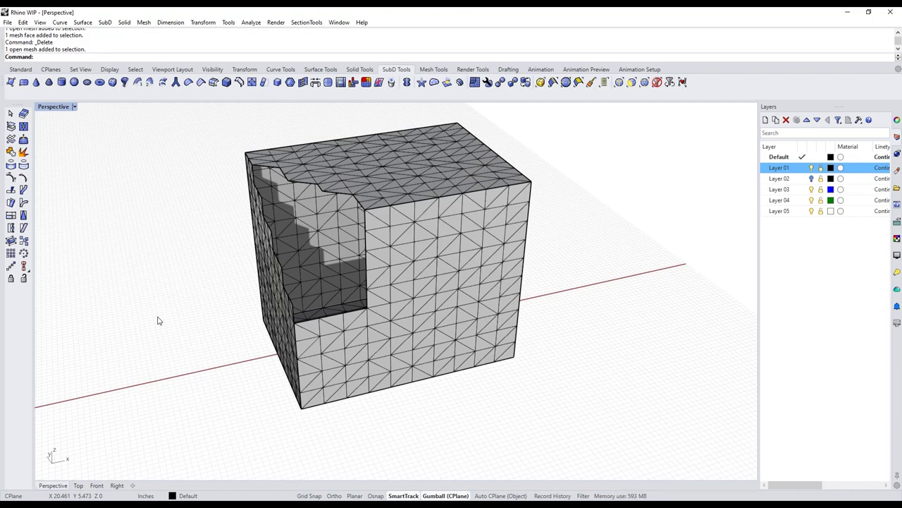
{"action": "right_click_drag", "start_coordinate": [160, 321], "coordinate": [508, 306]}
{"action": "left_click", "coordinate": [508, 306]}
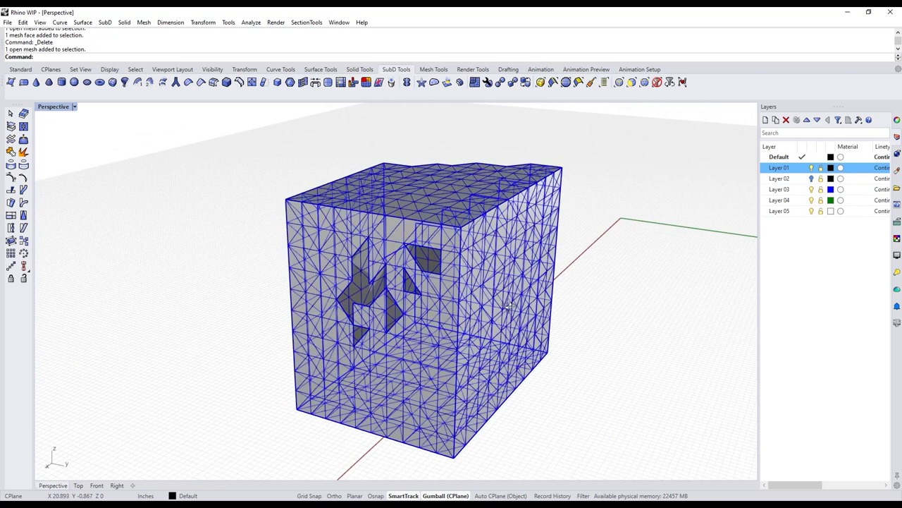
{"action": "left_click", "coordinate": [635, 287]}
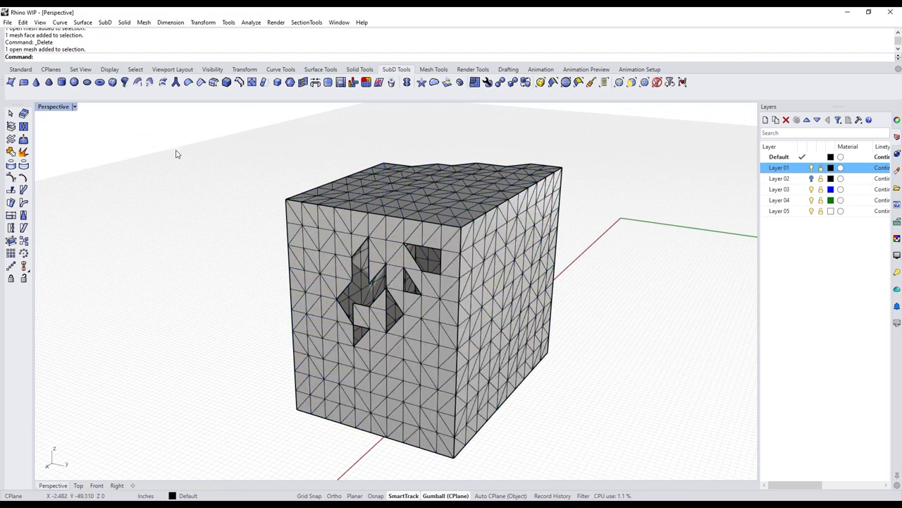
{"action": "left_click", "coordinate": [143, 23]}
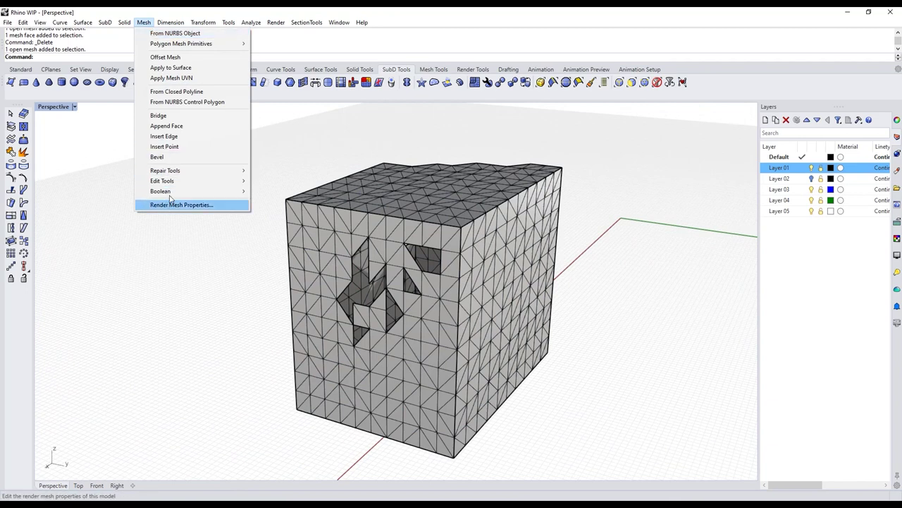
{"action": "mouse_move", "coordinate": [176, 177]}
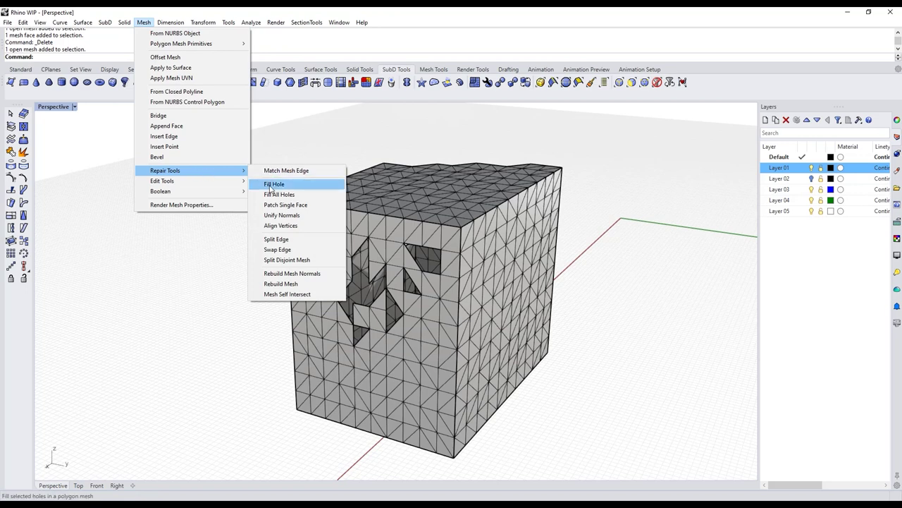
{"action": "left_click", "coordinate": [271, 187]}
{"action": "scroll", "coordinate": [429, 282], "scroll_direction": "up", "scroll_amount": 5}
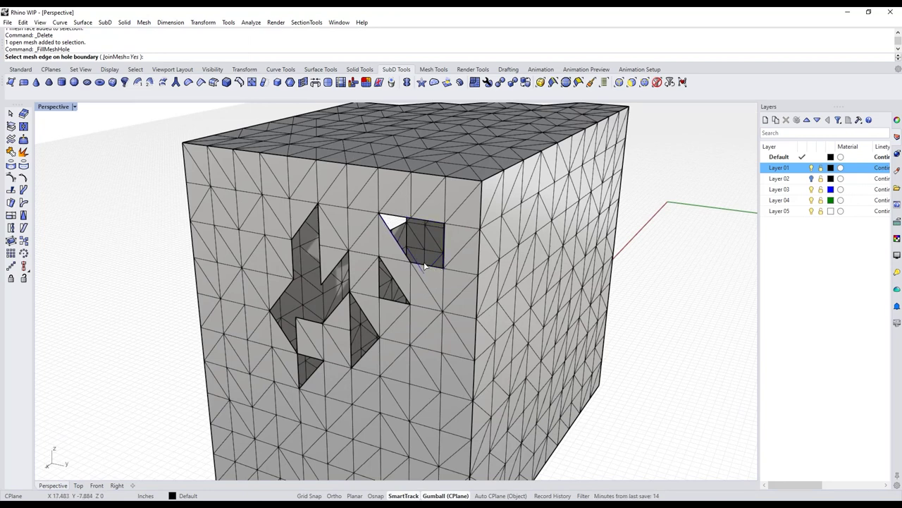
{"action": "scroll", "coordinate": [423, 270], "scroll_direction": "up", "scroll_amount": 3}
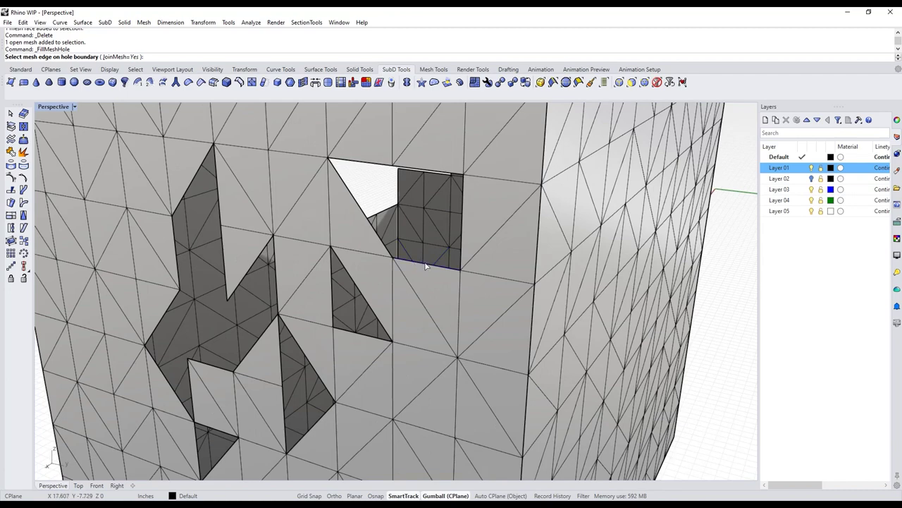
{"action": "left_click", "coordinate": [355, 199]}
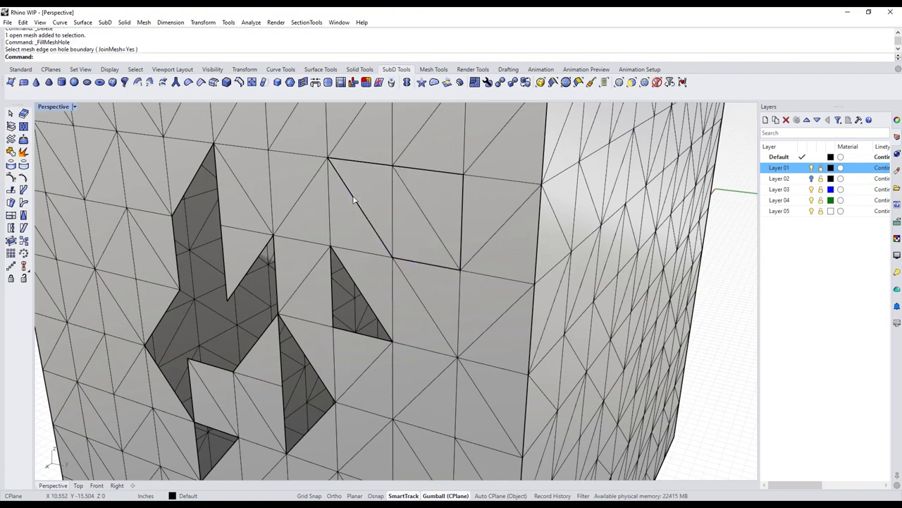
Fill the small triangular hole below the patched area on the same side of the mesh.
{"action": "scroll", "coordinate": [356, 201], "scroll_direction": "down", "scroll_amount": 8}
{"action": "left_click", "coordinate": [634, 274]}
{"action": "right_click_drag", "start_coordinate": [634, 274], "coordinate": [677, 302]}
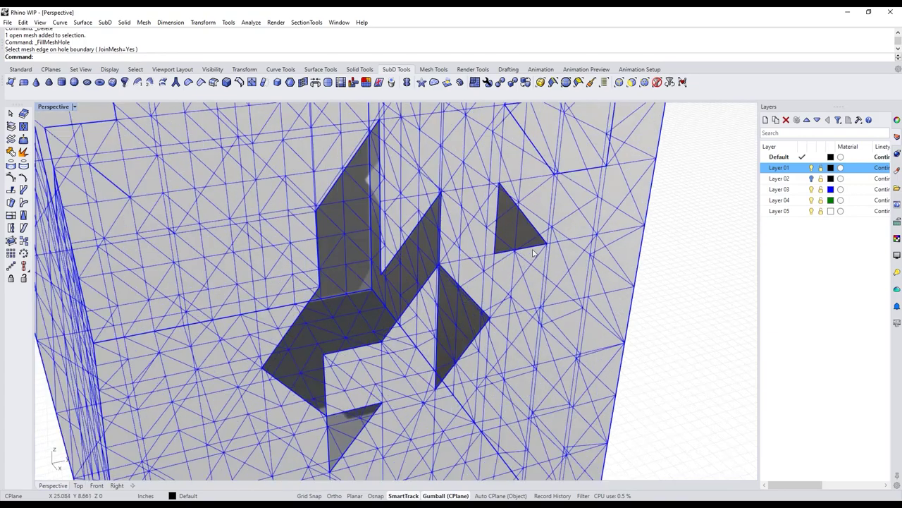
{"action": "right_click_drag", "start_coordinate": [533, 252], "coordinate": [617, 230]}
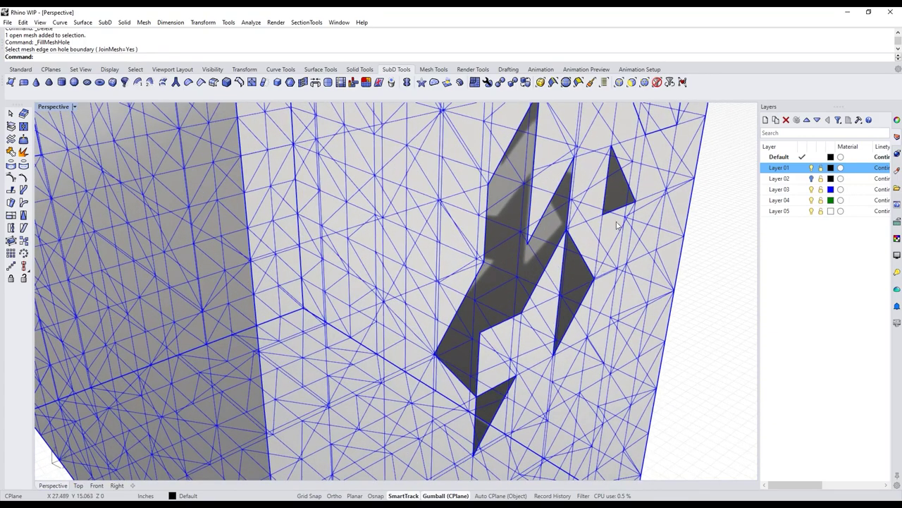
{"action": "left_click", "coordinate": [698, 292]}
{"action": "right_click", "coordinate": [701, 288]}
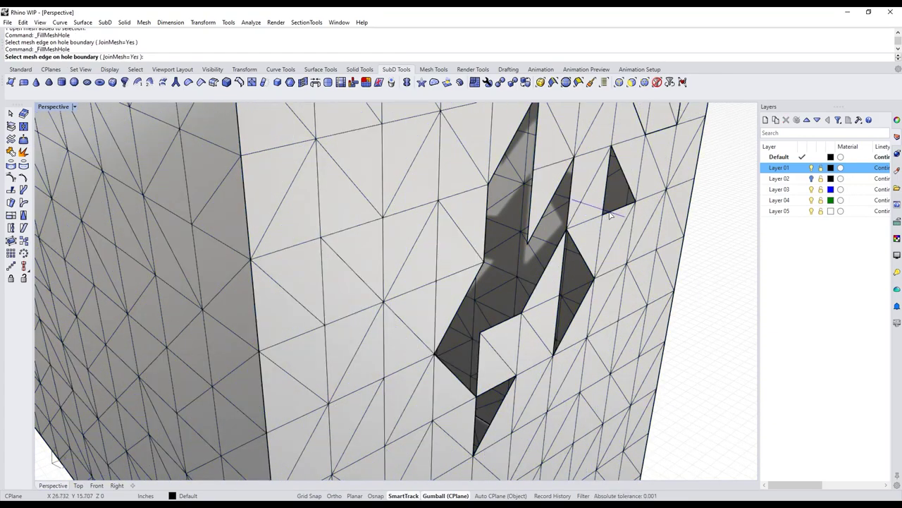
{"action": "left_click", "coordinate": [618, 214]}
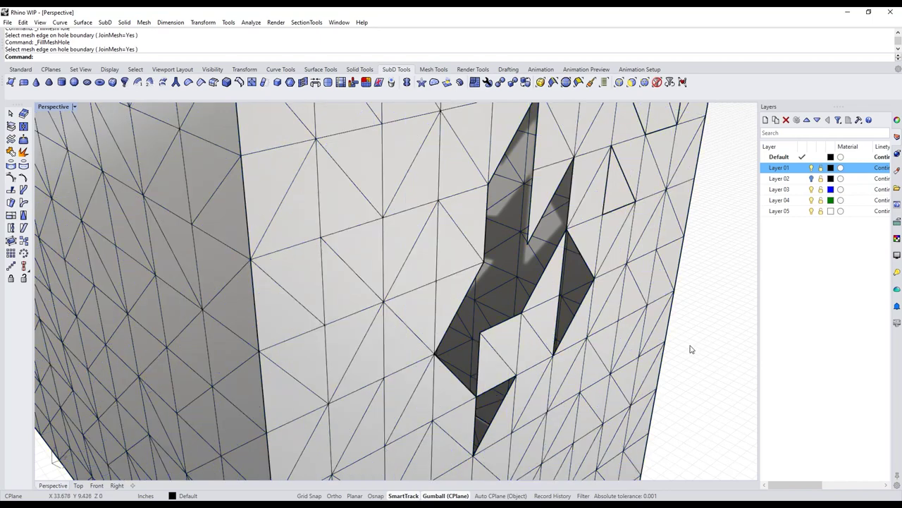
Fill the remaining holes on that side of the mesh with Fill Hole.
{"action": "key", "text": "Return"}
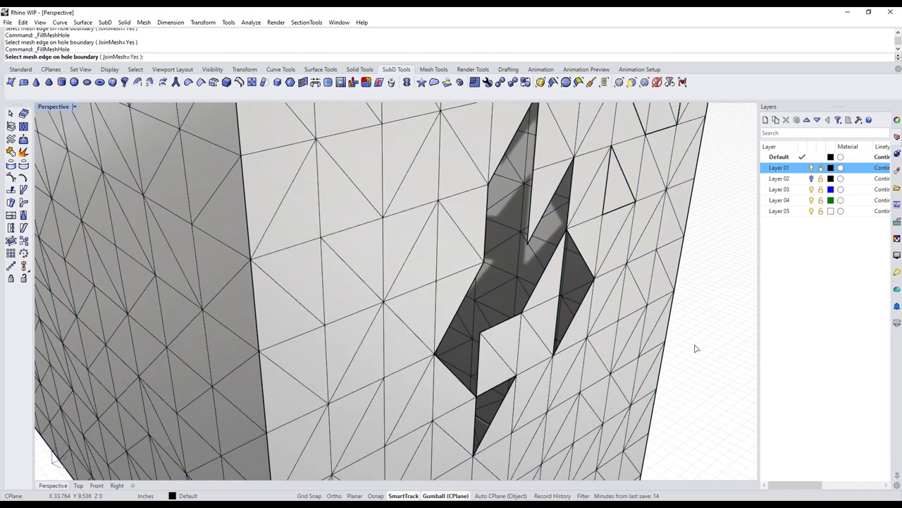
{"action": "left_click", "coordinate": [580, 314]}
{"action": "scroll", "coordinate": [564, 314], "scroll_direction": "down", "scroll_amount": 10}
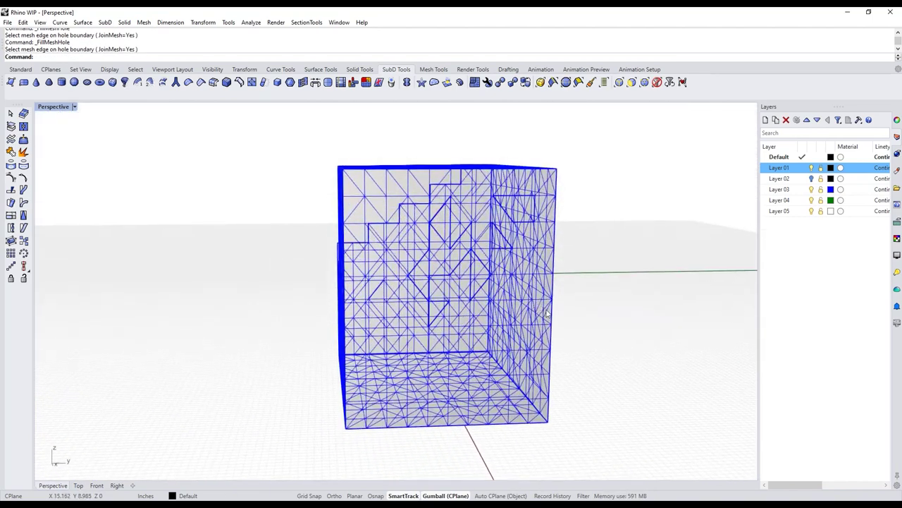
{"action": "key", "text": "Escape"}
Try to fill the large stepped corner opening with Fill Hole, and undo that fill.
{"action": "right_click_drag", "start_coordinate": [547, 313], "coordinate": [691, 315]}
{"action": "right_click_drag", "start_coordinate": [629, 405], "coordinate": [658, 414]}
{"action": "mouse_move", "coordinate": [293, 420]}
{"action": "right_mouse_down"}
{"action": "mouse_move", "coordinate": [197, 395]}
{"action": "mouse_move", "coordinate": [323, 414]}
{"action": "mouse_move", "coordinate": [264, 411]}
{"action": "mouse_move", "coordinate": [278, 411]}
{"action": "right_mouse_up"}
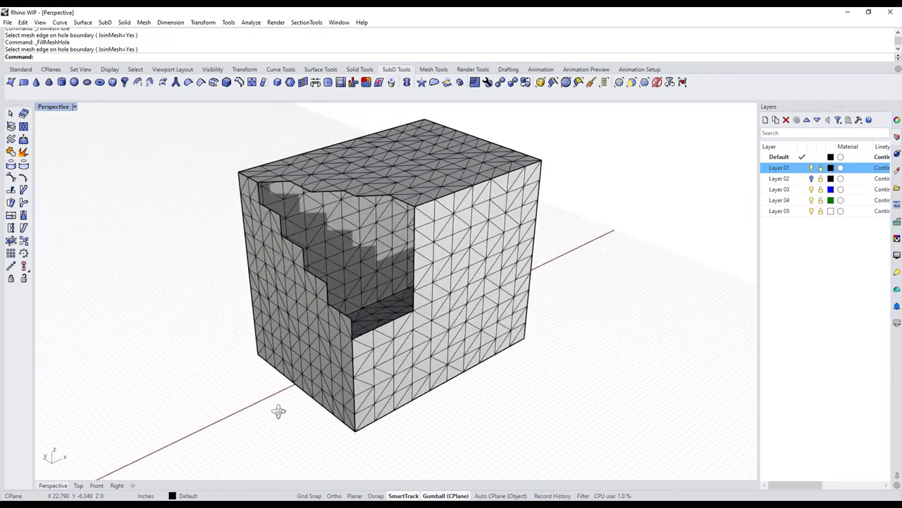
{"action": "right_click_drag", "start_coordinate": [562, 349], "coordinate": [612, 362]}
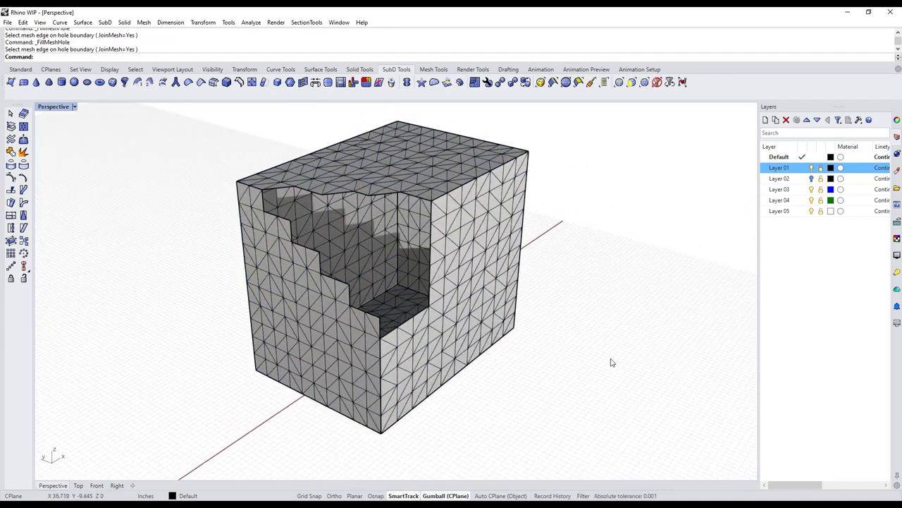
{"action": "right_click", "coordinate": [612, 362]}
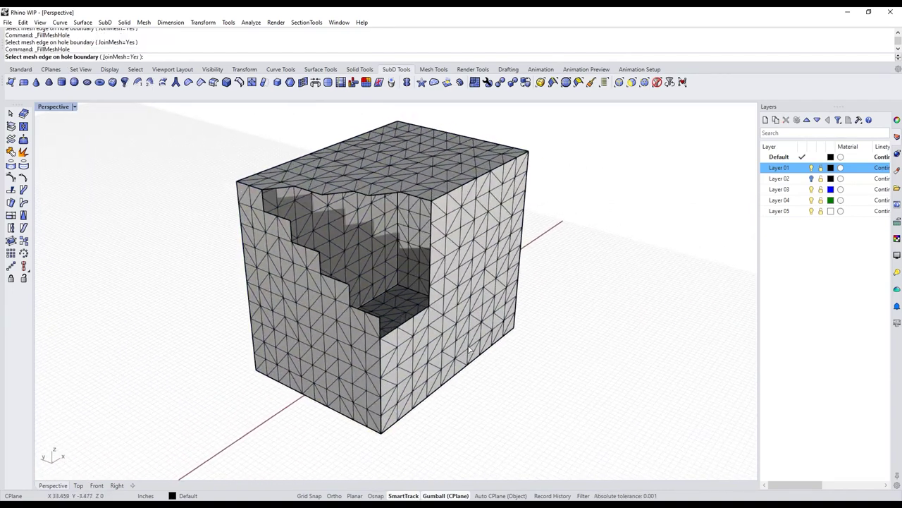
{"action": "left_click", "coordinate": [420, 315]}
{"action": "right_click_drag", "start_coordinate": [420, 315], "coordinate": [280, 318]}
{"action": "left_click", "coordinate": [211, 339]}
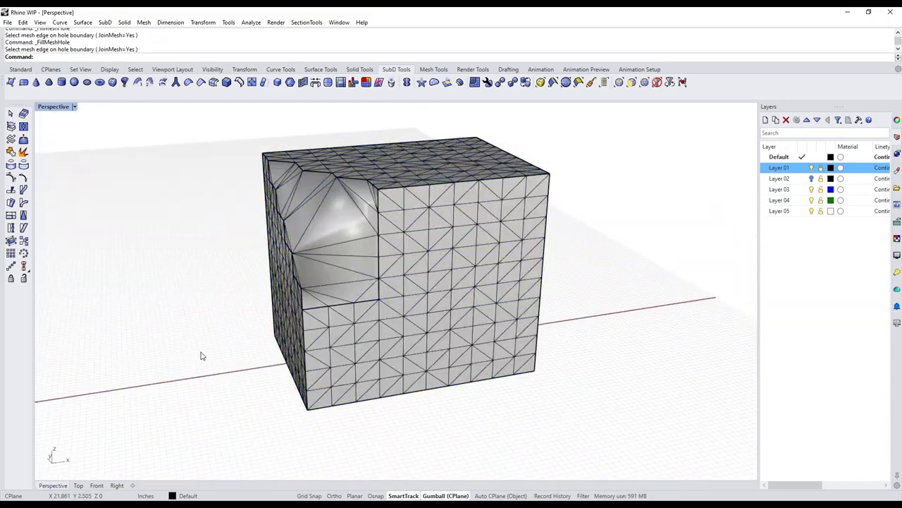
{"action": "key", "text": "ctrl+z"}
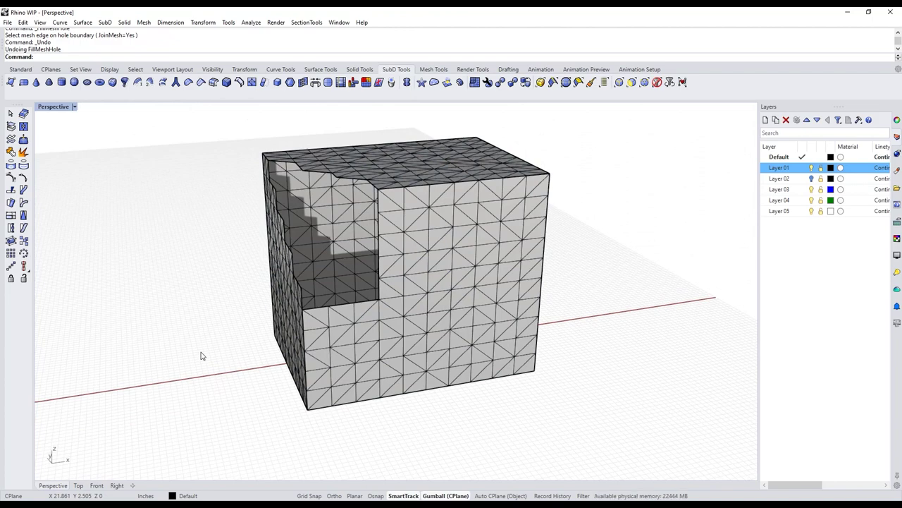
Examine the stepped corner opening from several angles and the intact upper corner of the mesh.
{"action": "right_click_drag", "start_coordinate": [201, 324], "coordinate": [244, 323]}
{"action": "left_click", "coordinate": [361, 202]}
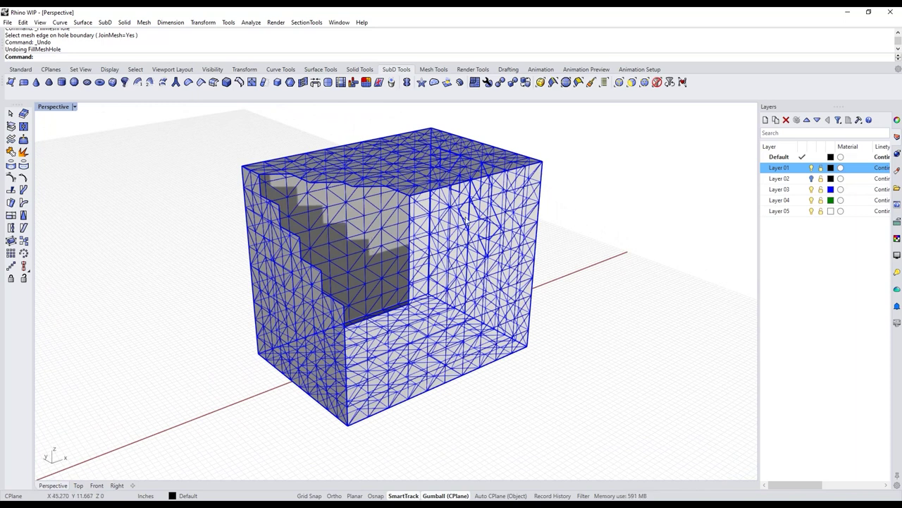
{"action": "left_click", "coordinate": [593, 208]}
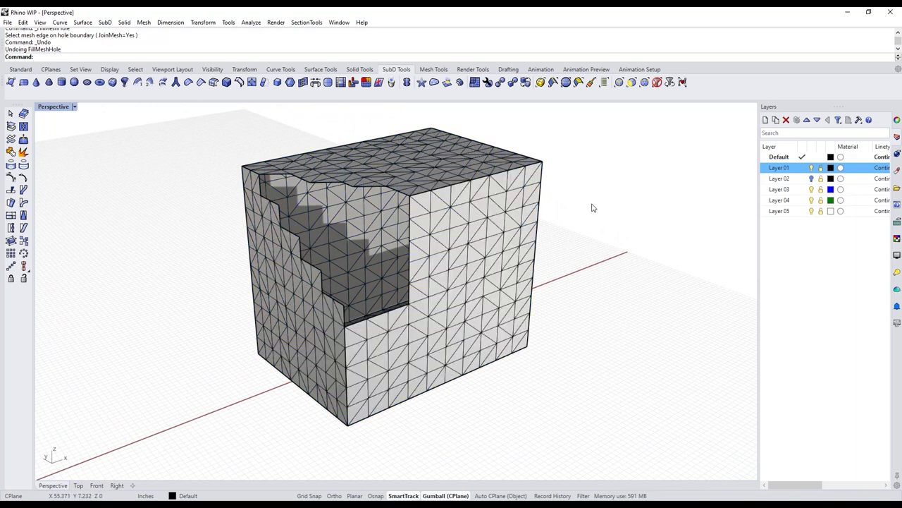
{"action": "right_click_drag", "start_coordinate": [601, 188], "coordinate": [630, 195]}
{"action": "left_click", "coordinate": [394, 223]}
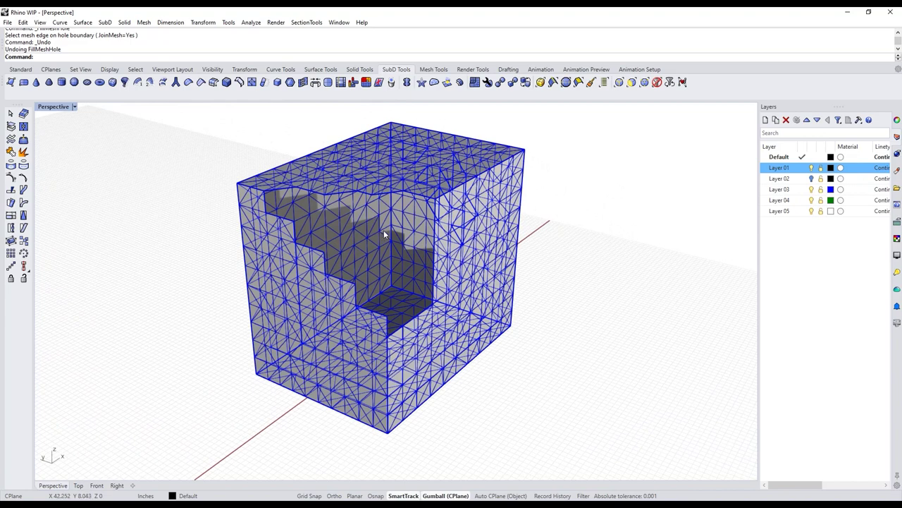
{"action": "left_click", "coordinate": [629, 177]}
{"action": "right_click_drag", "start_coordinate": [629, 177], "coordinate": [582, 189]}
{"action": "scroll", "coordinate": [579, 169], "scroll_direction": "up", "scroll_amount": 6}
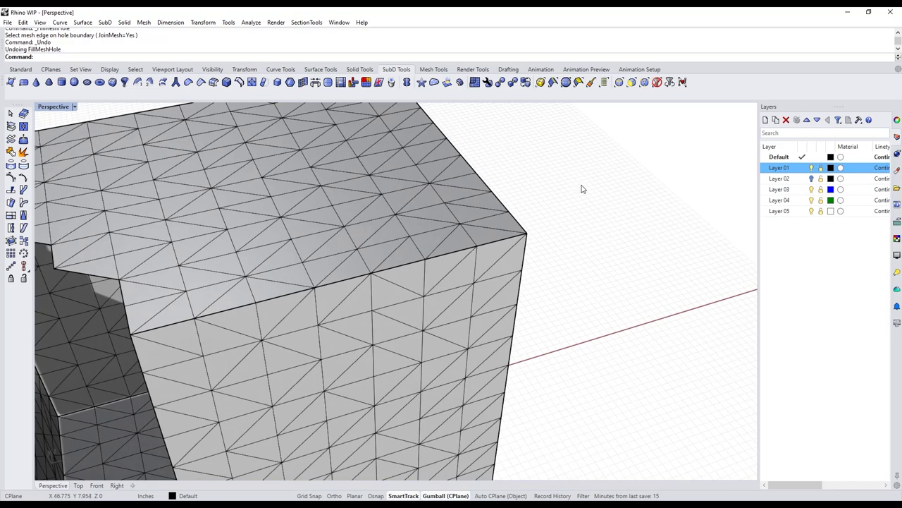
{"action": "left_click", "coordinate": [144, 23]}
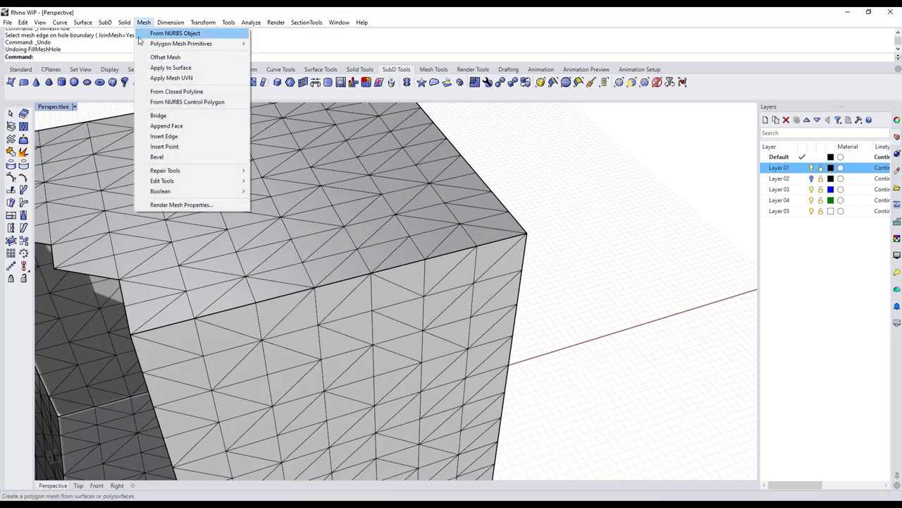
{"action": "mouse_move", "coordinate": [171, 183]}
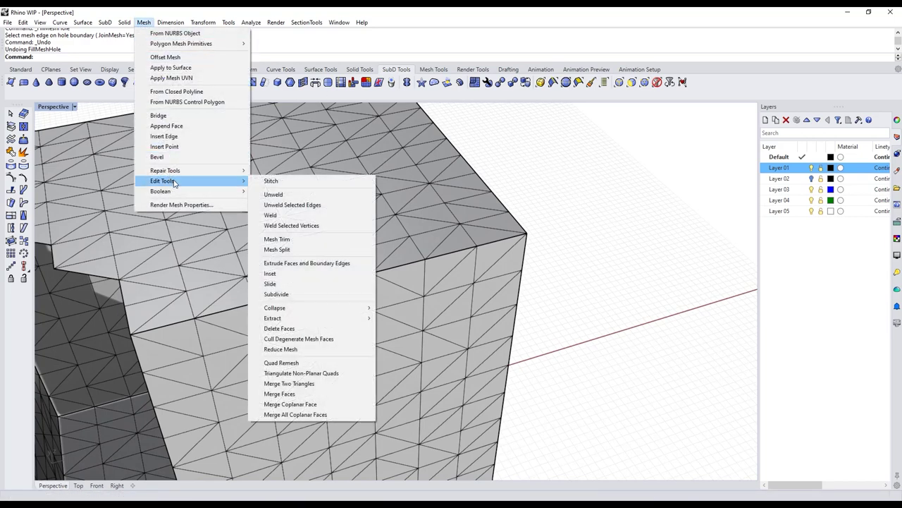
{"action": "left_click", "coordinate": [560, 183]}
Copy the six triangular faces around the intact upper corner along the X axis, placing the copy beside the box mesh.
{"action": "right_click_drag", "start_coordinate": [560, 183], "coordinate": [616, 278]}
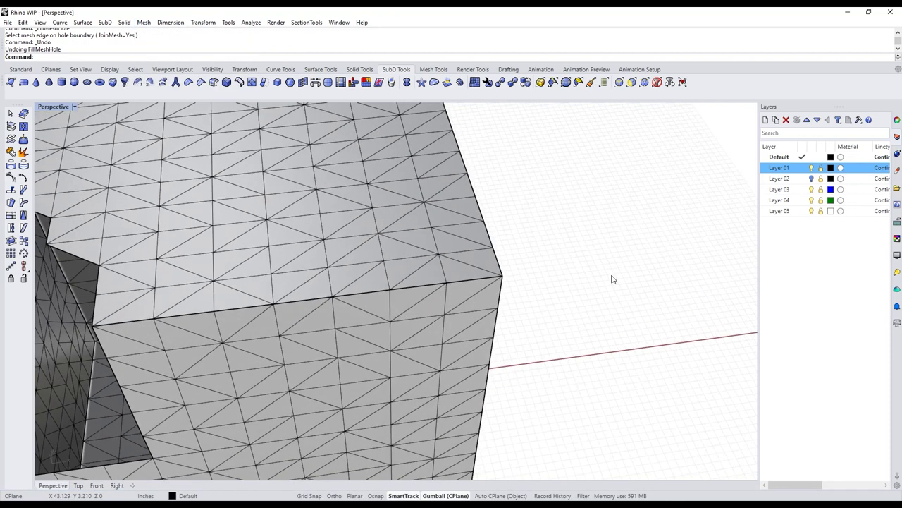
{"action": "scroll", "coordinate": [616, 278], "scroll_direction": "up", "scroll_amount": 4}
{"action": "left_click", "coordinate": [341, 264], "text": "ctrl+shift"}
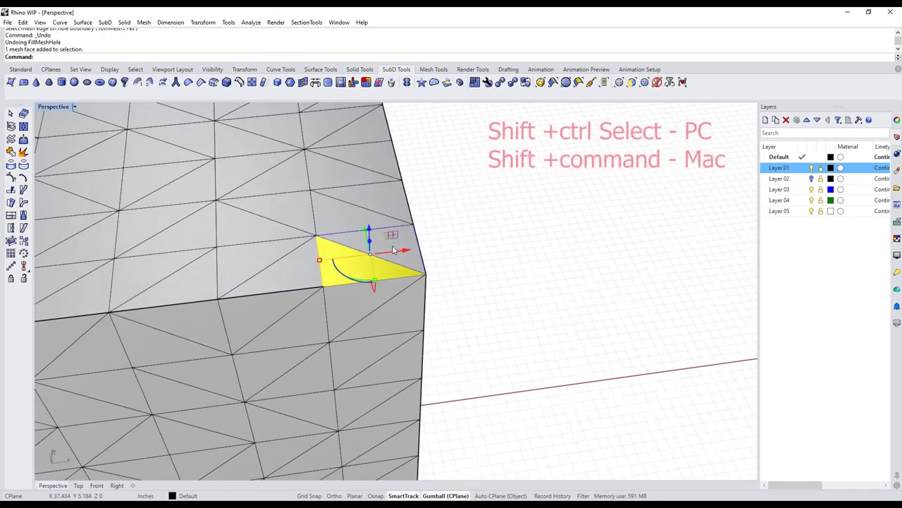
{"action": "left_click", "coordinate": [408, 247], "text": "ctrl+shift"}
{"action": "left_click", "coordinate": [365, 302], "text": "ctrl+shift"}
{"action": "left_click", "coordinate": [402, 314], "text": "ctrl+shift"}
{"action": "right_click_drag", "start_coordinate": [516, 329], "coordinate": [334, 232]}
{"action": "left_click", "coordinate": [222, 181], "text": "ctrl+shift"}
{"action": "left_click", "coordinate": [237, 159], "text": "ctrl+shift"}
{"action": "scroll", "coordinate": [430, 270], "scroll_direction": "down", "scroll_amount": 5}
{"action": "right_click_drag", "start_coordinate": [431, 270], "coordinate": [595, 342]}
{"action": "scroll", "coordinate": [524, 222], "scroll_direction": "up", "scroll_amount": 5}
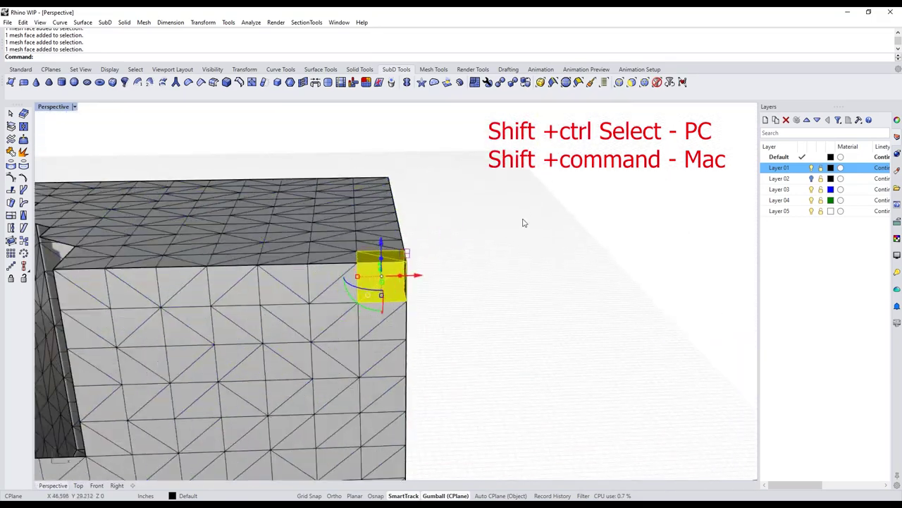
{"action": "left_click_drag", "start_coordinate": [418, 288], "coordinate": [444, 284]}
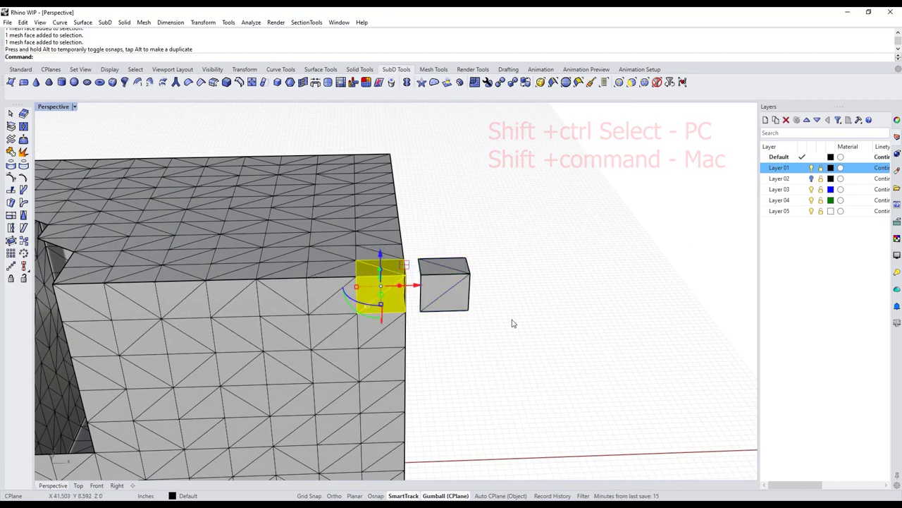
{"action": "right_click_drag", "start_coordinate": [534, 324], "coordinate": [506, 292]}
{"action": "key", "text": "Escape"}
Select the copied corner piece and examine where its gumball sits relative to the large mesh.
{"action": "left_click", "coordinate": [487, 286]}
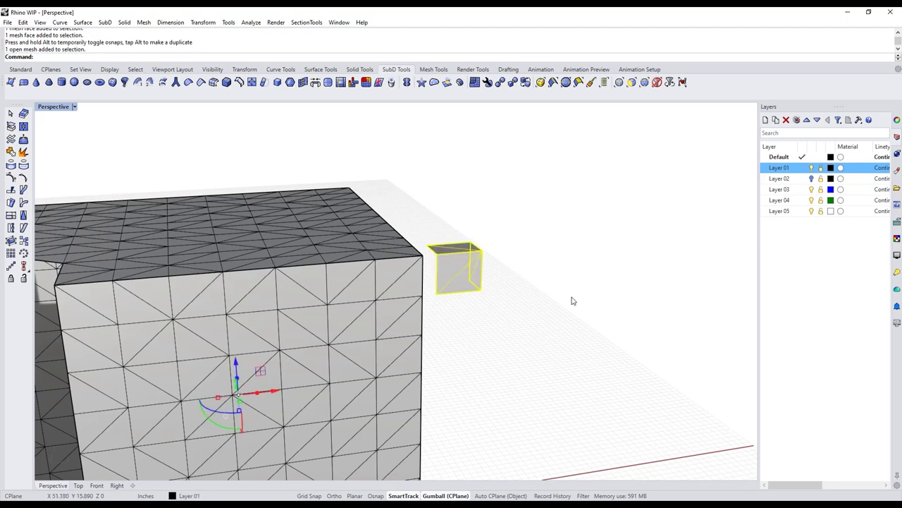
{"action": "scroll", "coordinate": [572, 301], "scroll_direction": "down", "scroll_amount": 8}
{"action": "key", "text": "Escape"}
{"action": "mouse_move", "coordinate": [570, 306]}
{"action": "right_mouse_down", "text": "shift"}
{"action": "mouse_move", "coordinate": [587, 280]}
{"action": "mouse_move", "coordinate": [574, 296]}
{"action": "right_mouse_up", "text": "shift"}
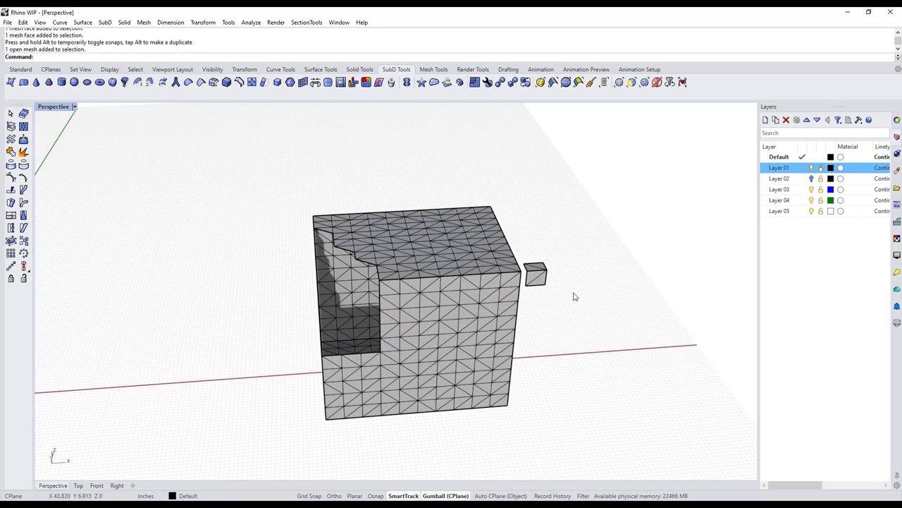
{"action": "scroll", "coordinate": [573, 296], "scroll_direction": "up", "scroll_amount": 3}
{"action": "left_click", "coordinate": [517, 281]}
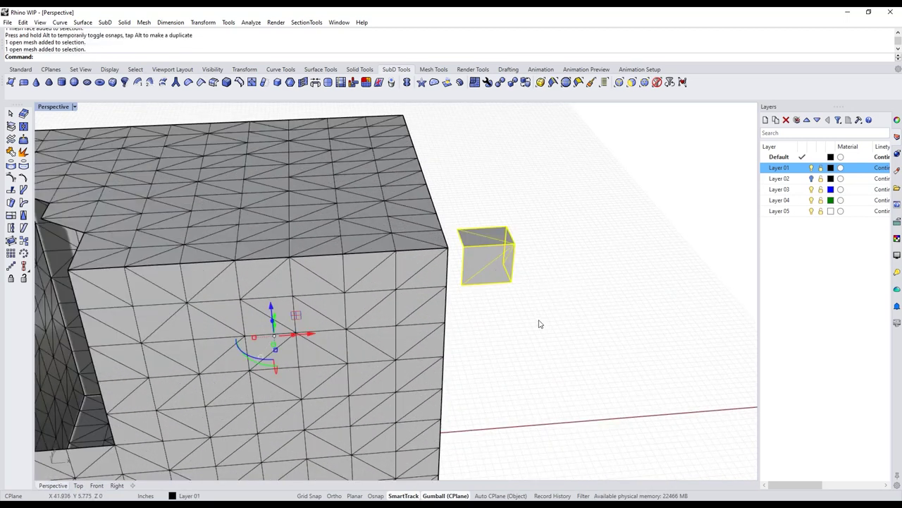
{"action": "left_click", "coordinate": [261, 359]}
{"action": "left_click", "coordinate": [503, 280], "text": "shift"}
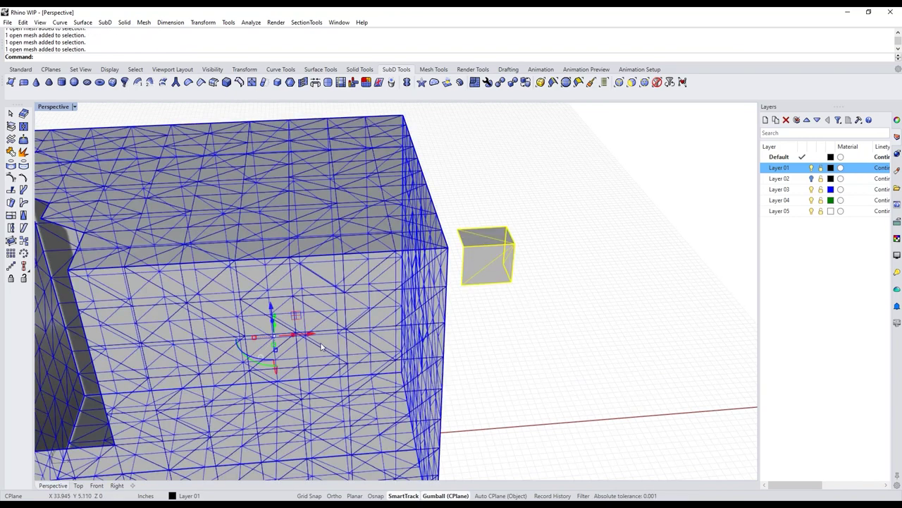
{"action": "left_click", "coordinate": [260, 359]}
{"action": "left_click", "coordinate": [509, 282]}
{"action": "right_click_drag", "start_coordinate": [552, 362], "coordinate": [525, 349], "text": "shift"}
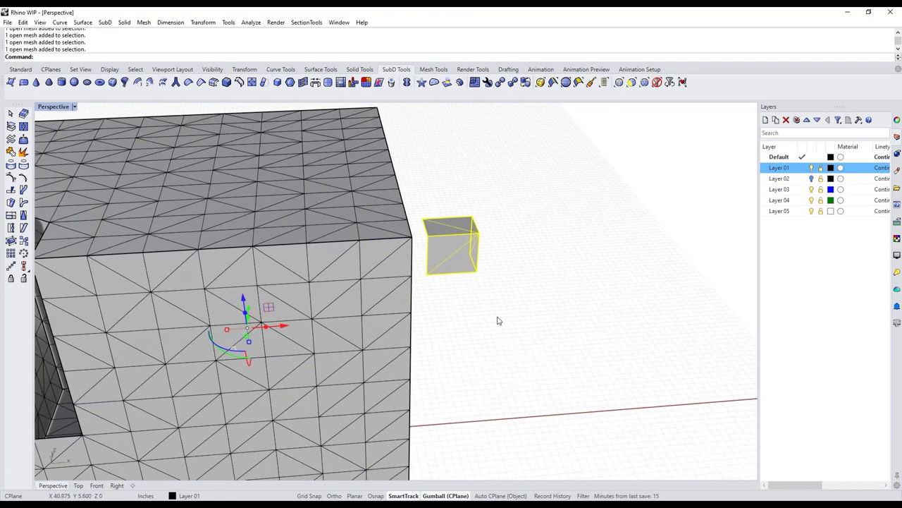
{"action": "scroll", "coordinate": [521, 310], "scroll_direction": "up", "scroll_amount": 3}
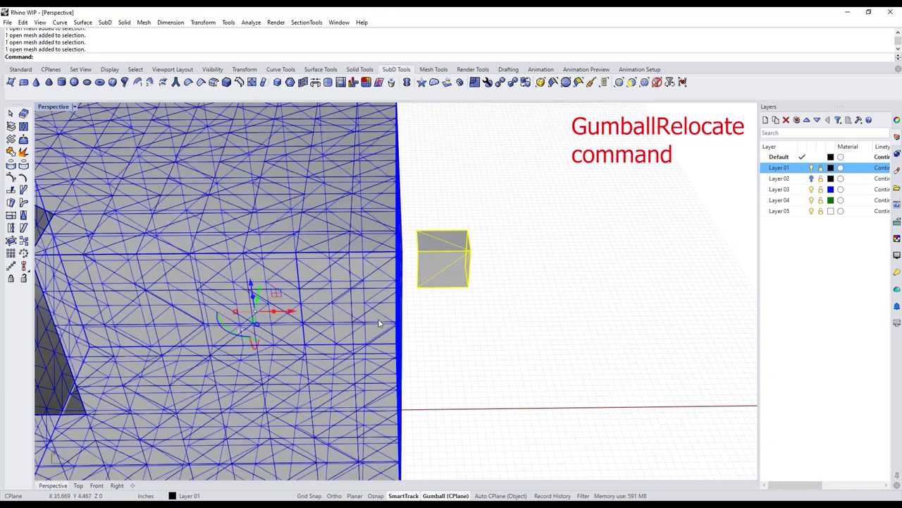
Move the copied corner piece farther away from the box along the X axis and reselect it.
{"action": "left_click_drag", "start_coordinate": [292, 311], "coordinate": [467, 319]}
{"action": "left_click", "coordinate": [554, 353]}
{"action": "right_click_drag", "start_coordinate": [608, 342], "coordinate": [516, 349], "text": "shift"}
{"action": "left_click", "coordinate": [599, 291]}
{"action": "right_click_drag", "start_coordinate": [413, 340], "coordinate": [428, 321]}
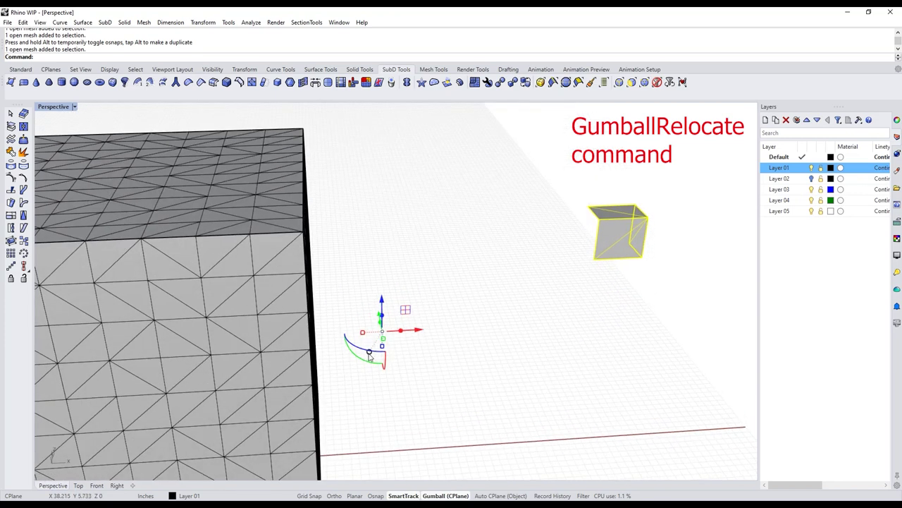
Relocate the gumball to the copied piece's outer corner and snap the piece back onto the matching corner of the box.
{"action": "left_click", "coordinate": [368, 349]}
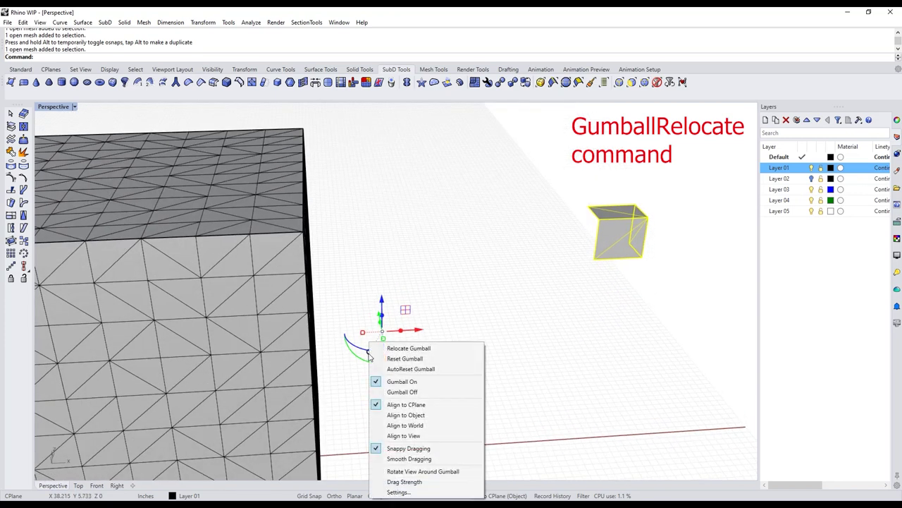
{"action": "left_click", "coordinate": [409, 349]}
{"action": "left_click", "coordinate": [646, 216]}
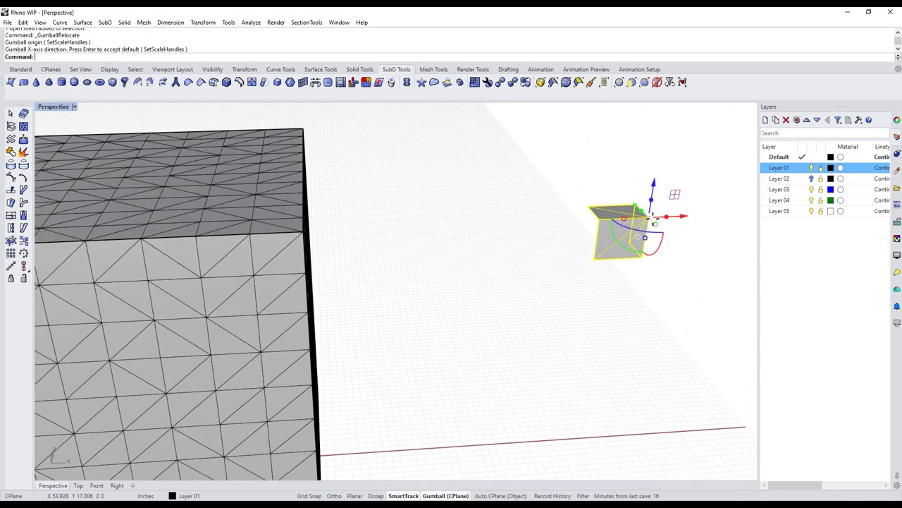
{"action": "left_click_drag", "start_coordinate": [644, 233], "coordinate": [304, 240]}
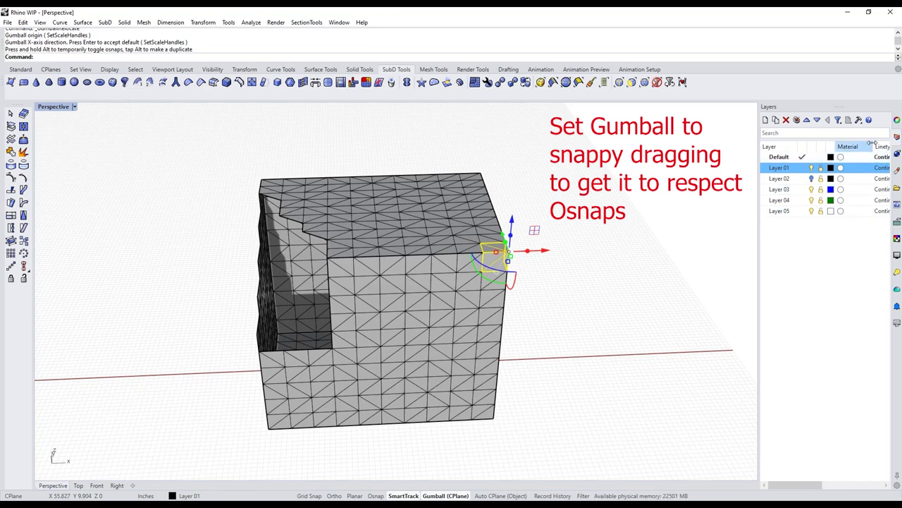
Set the copied corner piece's display color to a custom red.
{"action": "left_click", "coordinate": [896, 122]}
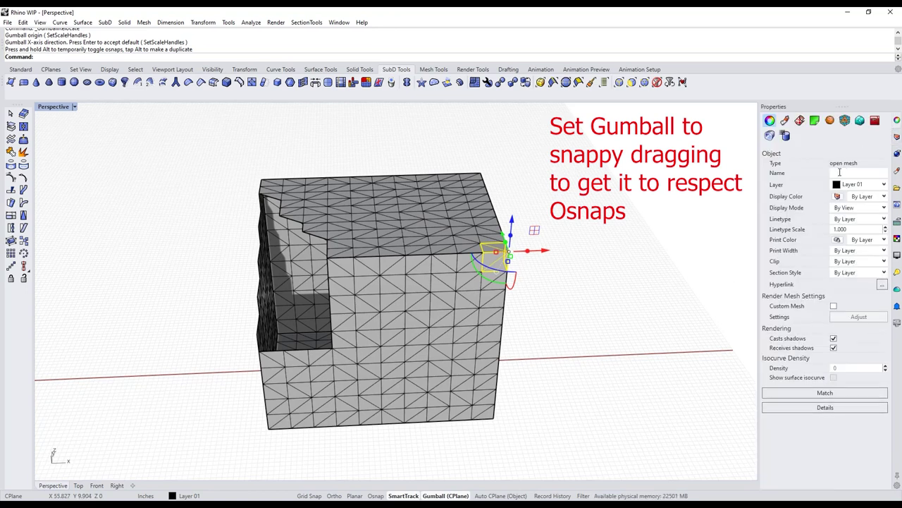
{"action": "left_click", "coordinate": [873, 199]}
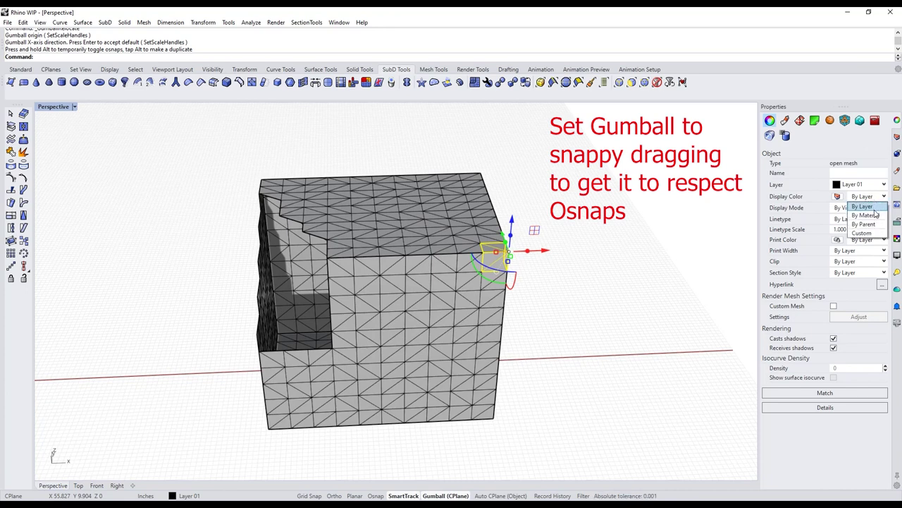
{"action": "left_click", "coordinate": [867, 232]}
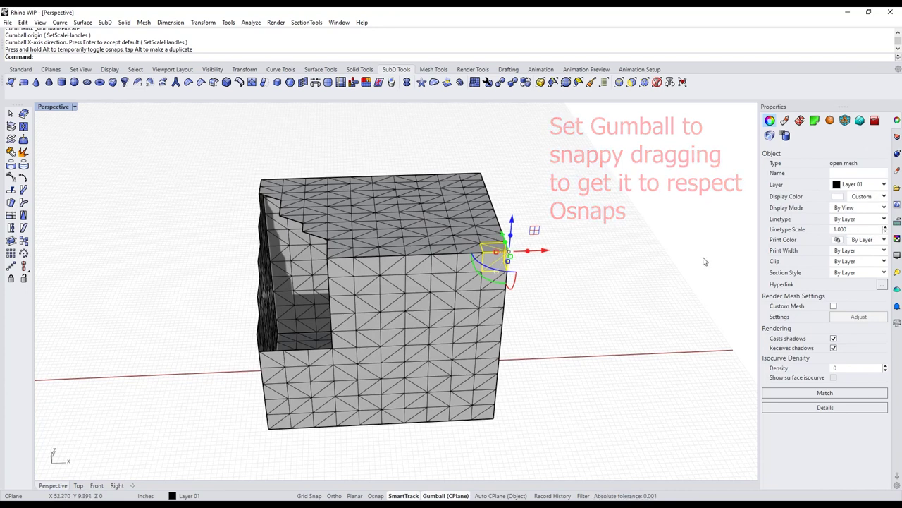
{"action": "left_click", "coordinate": [838, 196]}
{"action": "left_click_drag", "start_coordinate": [815, 407], "coordinate": [818, 425]}
{"action": "left_click", "coordinate": [818, 481]}
{"action": "left_click", "coordinate": [626, 339]}
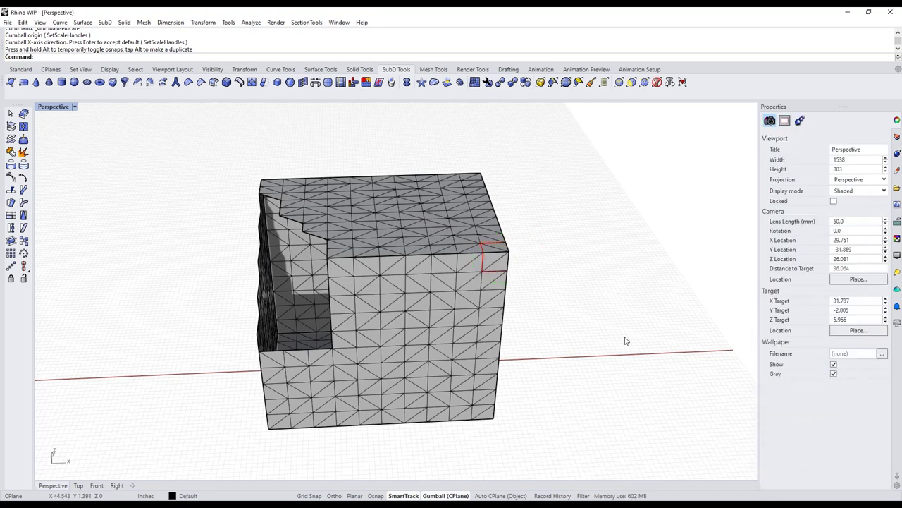
{"action": "right_click_drag", "start_coordinate": [627, 338], "coordinate": [618, 310]}
{"action": "right_click_drag", "start_coordinate": [560, 249], "coordinate": [580, 258]}
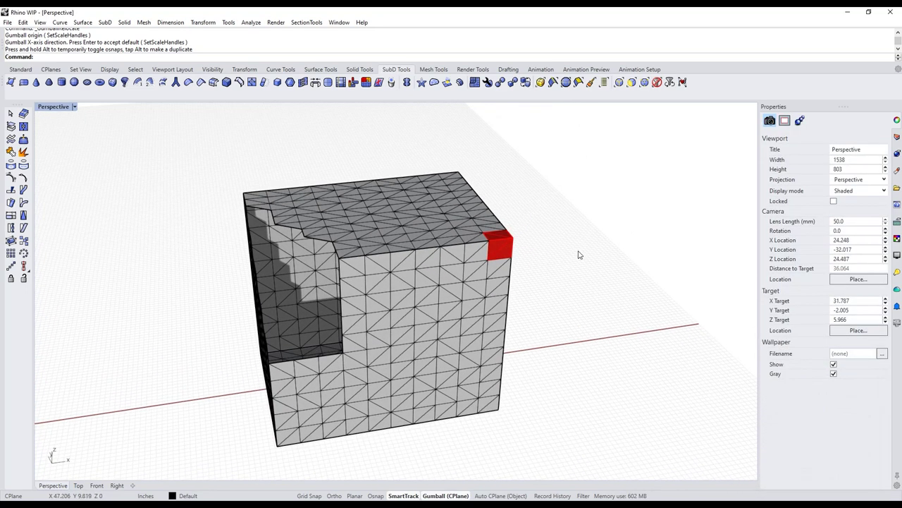
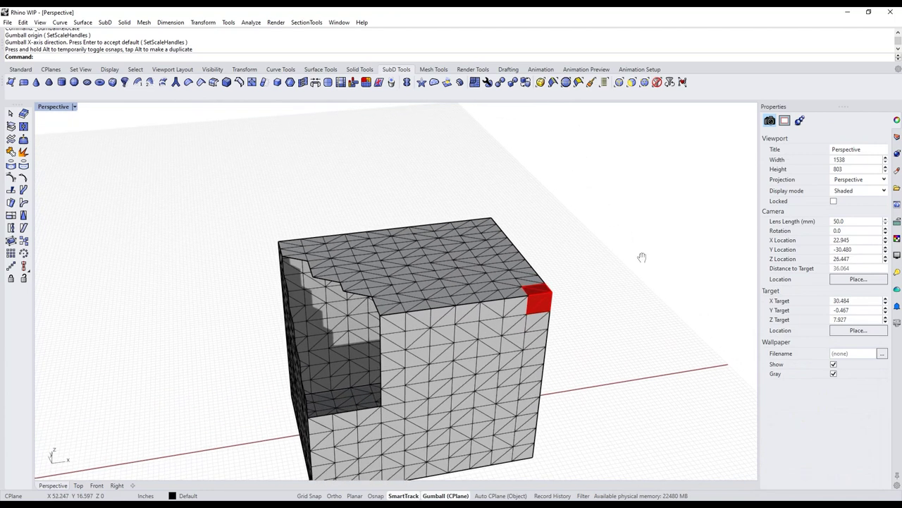
Draw a straight polyline along the rear top edge of the box, from corner to corner.
{"action": "left_click", "coordinate": [539, 311]}
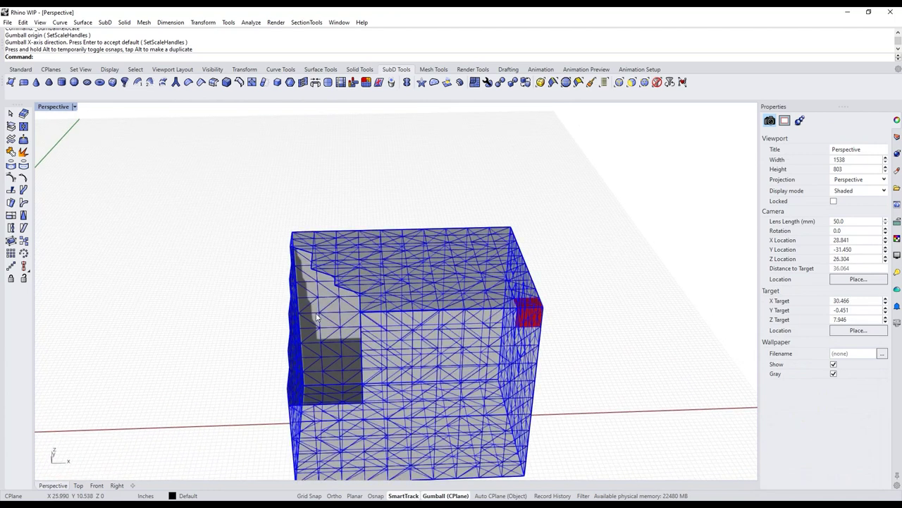
{"action": "left_click", "coordinate": [20, 69]}
{"action": "left_click", "coordinate": [15, 129]}
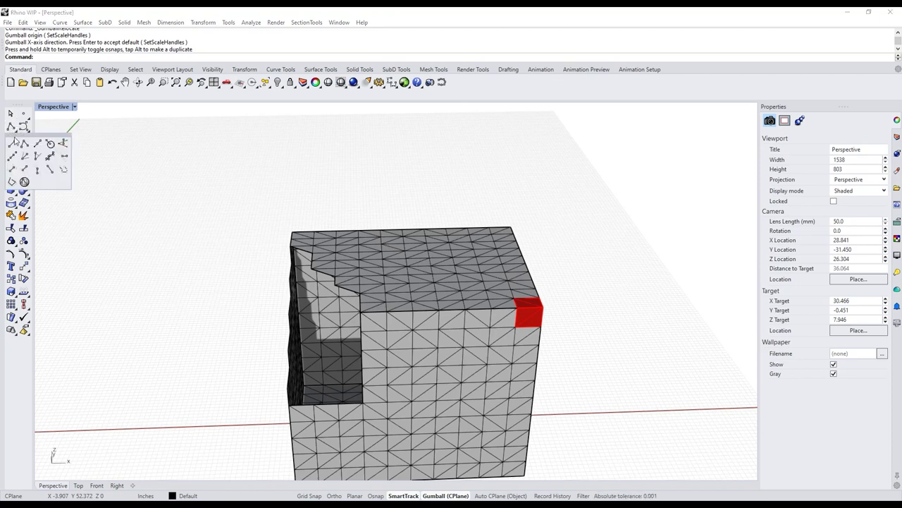
{"action": "left_click", "coordinate": [24, 143]}
{"action": "left_click", "coordinate": [291, 231]}
{"action": "left_click", "coordinate": [513, 226]}
{"action": "key", "text": "Return"}
Move the reference line off the box's rear top edge along the Y axis, so it lies behind the box.
{"action": "right_click_drag", "start_coordinate": [454, 170], "coordinate": [497, 241]}
{"action": "left_click", "coordinate": [418, 224]}
{"action": "left_click_drag", "start_coordinate": [497, 243], "coordinate": [537, 232]}
{"action": "left_click", "coordinate": [600, 252]}
{"action": "right_click_drag", "start_coordinate": [575, 285], "coordinate": [650, 280]}
{"action": "left_click", "coordinate": [483, 218]}
{"action": "key", "text": "F10"}
Mirror the red corner piece to the missing corner across a plane through the reference line's midpoint, and delete the original piece.
{"action": "right_click_drag", "start_coordinate": [562, 186], "coordinate": [597, 306]}
{"action": "left_click", "coordinate": [530, 326]}
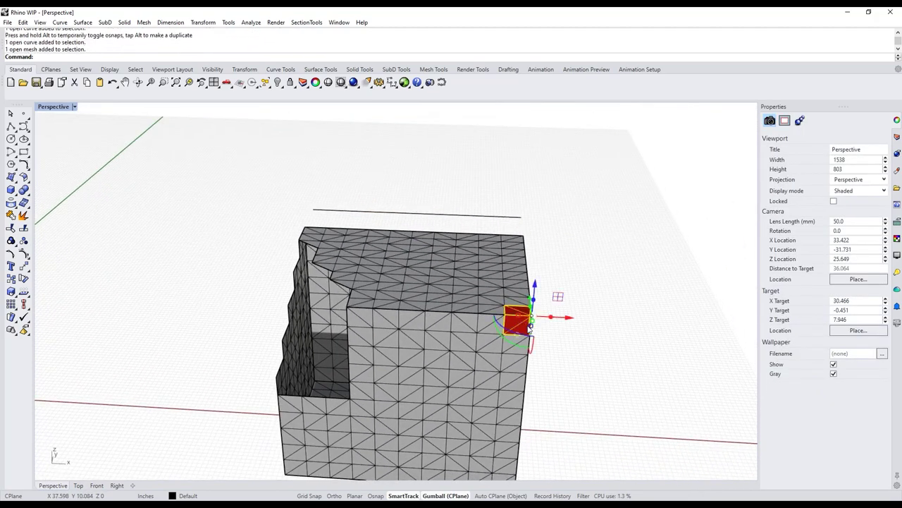
{"action": "type", "text": "M"}
{"action": "key", "text": "Return"}
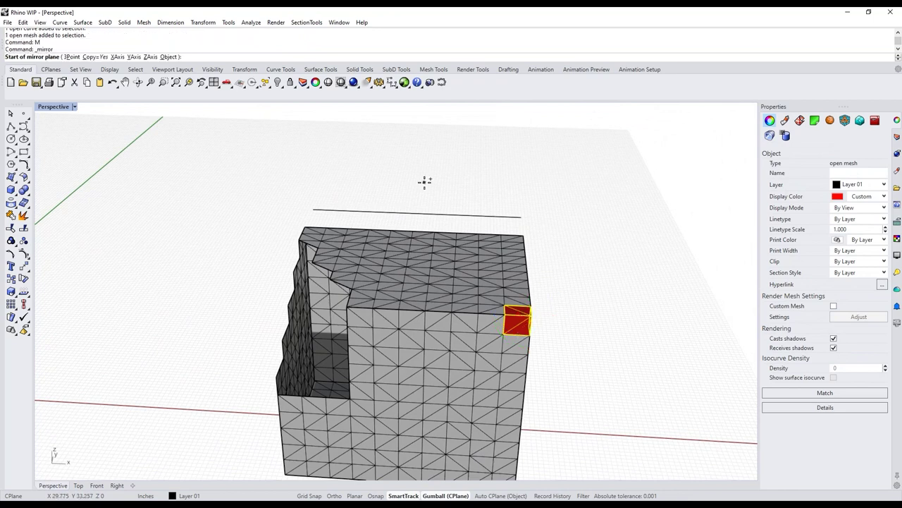
{"action": "left_click", "coordinate": [418, 211]}
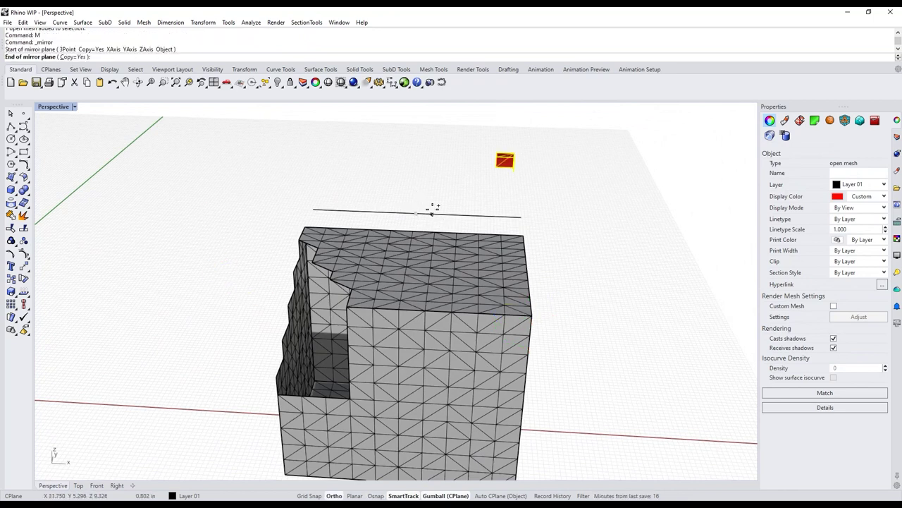
{"action": "left_click", "coordinate": [440, 176]}
{"action": "right_click_drag", "start_coordinate": [439, 176], "coordinate": [580, 298]}
{"action": "key", "text": "Escape"}
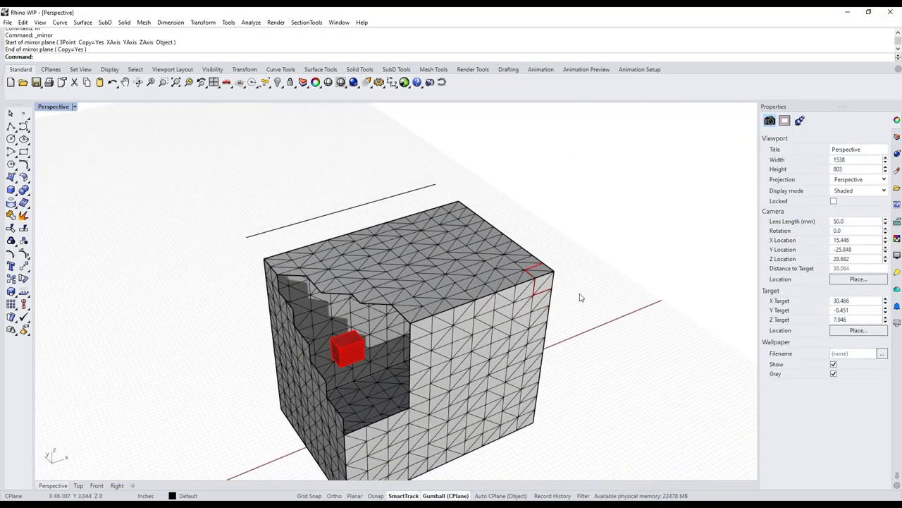
{"action": "left_click", "coordinate": [543, 283]}
{"action": "key", "text": "Delete"}
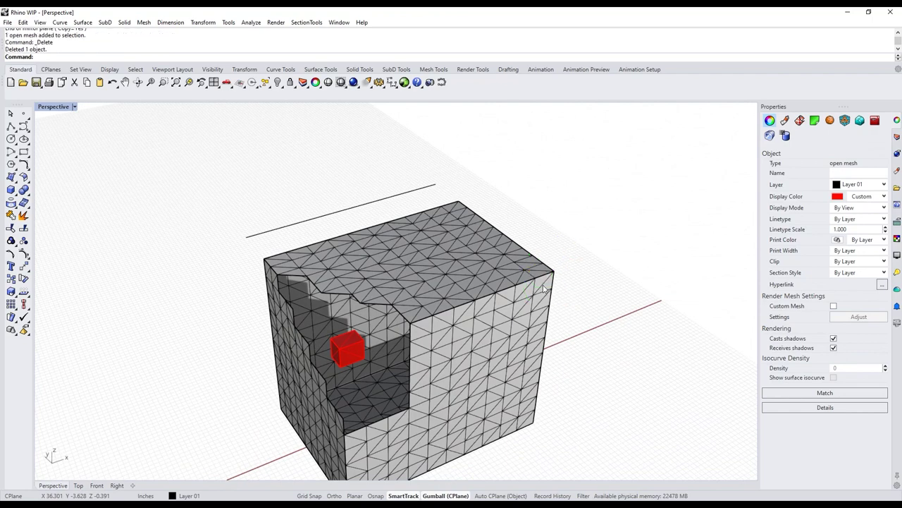
{"action": "scroll", "coordinate": [648, 249], "scroll_direction": "up", "scroll_amount": 5}
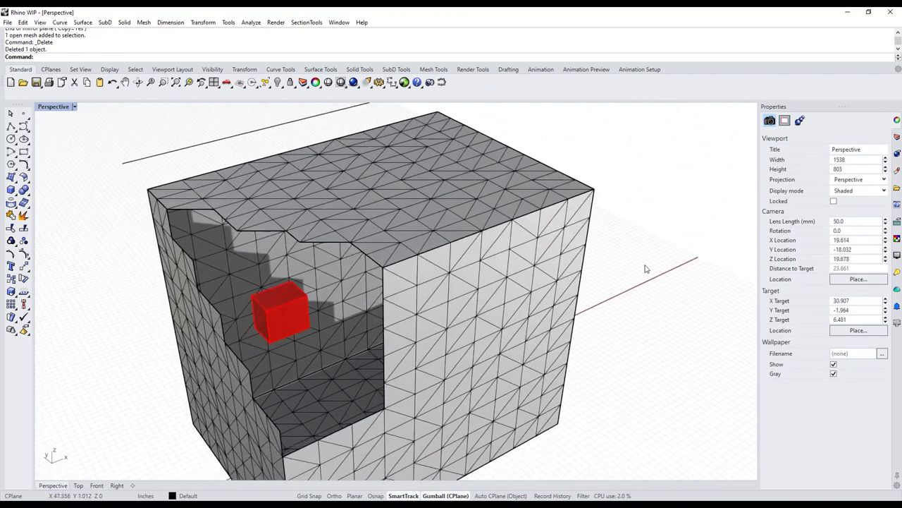
{"action": "right_click_drag", "start_coordinate": [656, 250], "coordinate": [657, 248]}
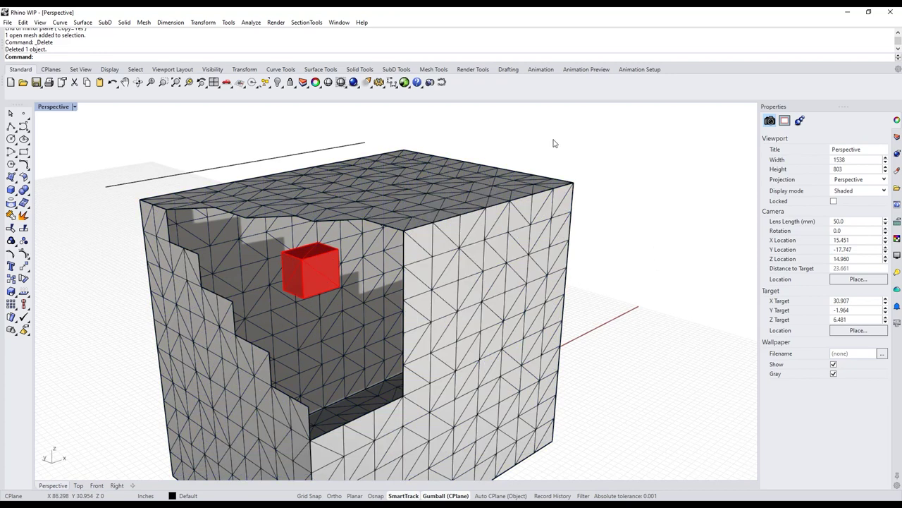
{"action": "right_click_drag", "start_coordinate": [574, 143], "coordinate": [630, 158]}
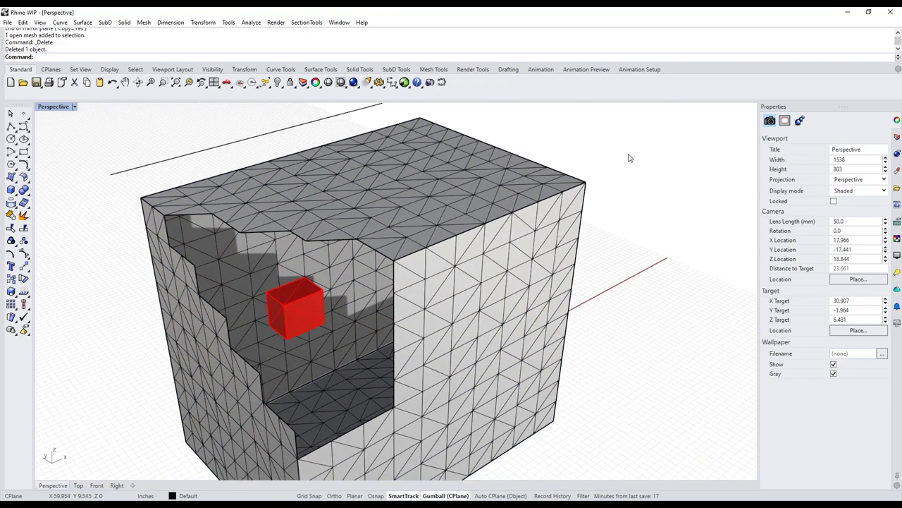
{"action": "type", "text": "Bridge"}
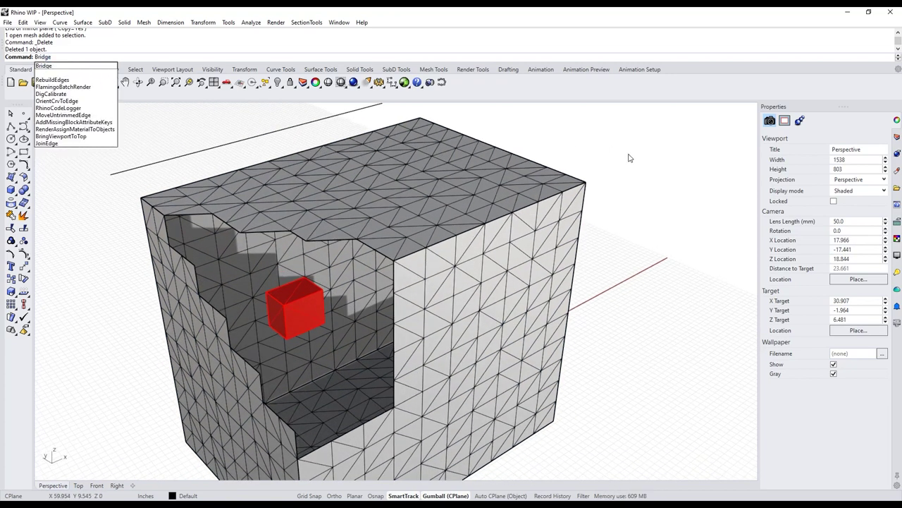
{"action": "key", "text": "Return"}
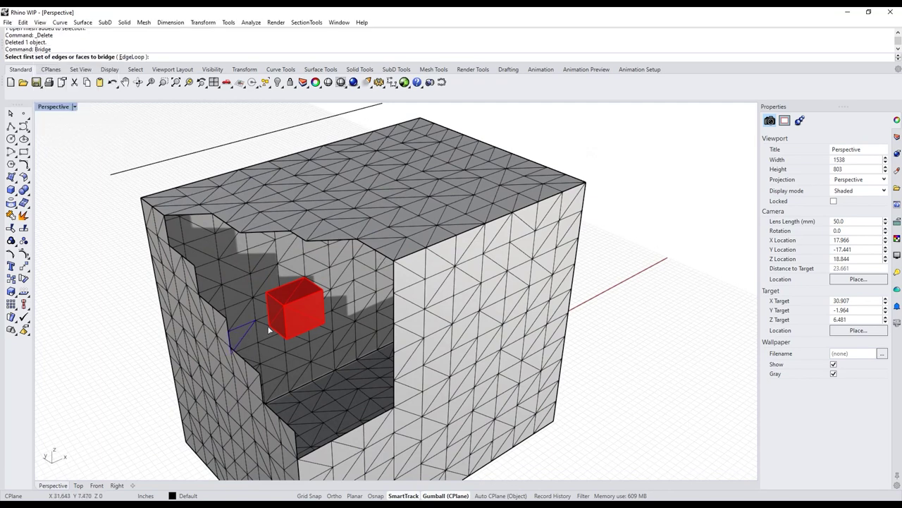
{"action": "left_click", "coordinate": [315, 285]}
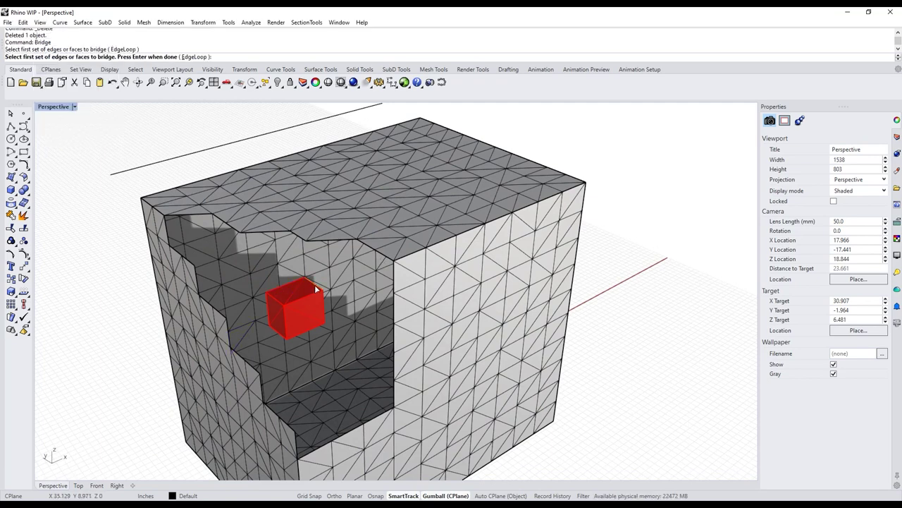
{"action": "left_click", "coordinate": [390, 259]}
{"action": "key", "text": "Return"}
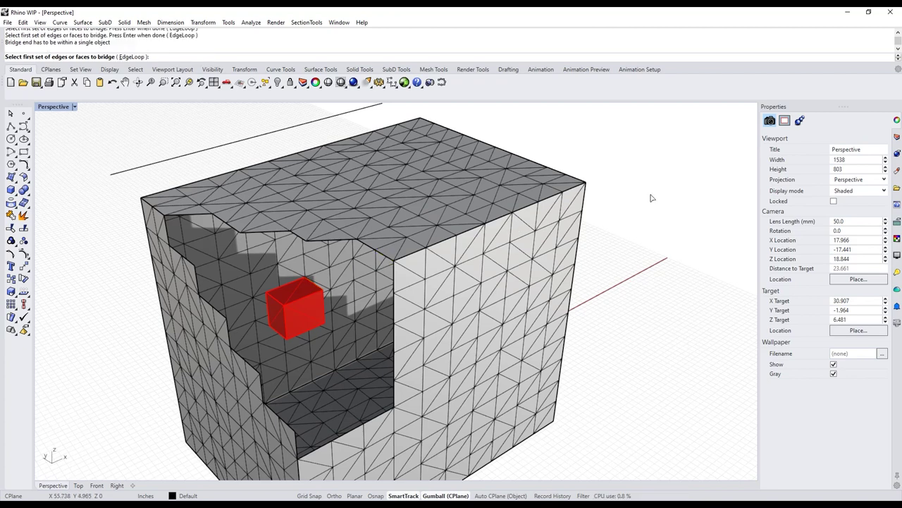
{"action": "key", "text": "Escape"}
Try to bridge the mirrored red piece's top edge to the facing top edge of the box opening.
{"action": "left_click", "coordinate": [366, 280]}
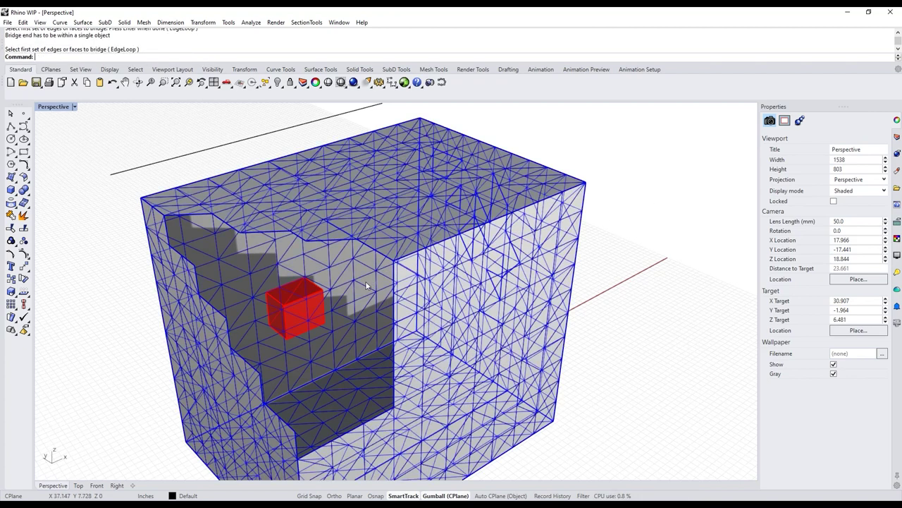
{"action": "key", "text": "Return"}
{"action": "left_click", "coordinate": [317, 289]}
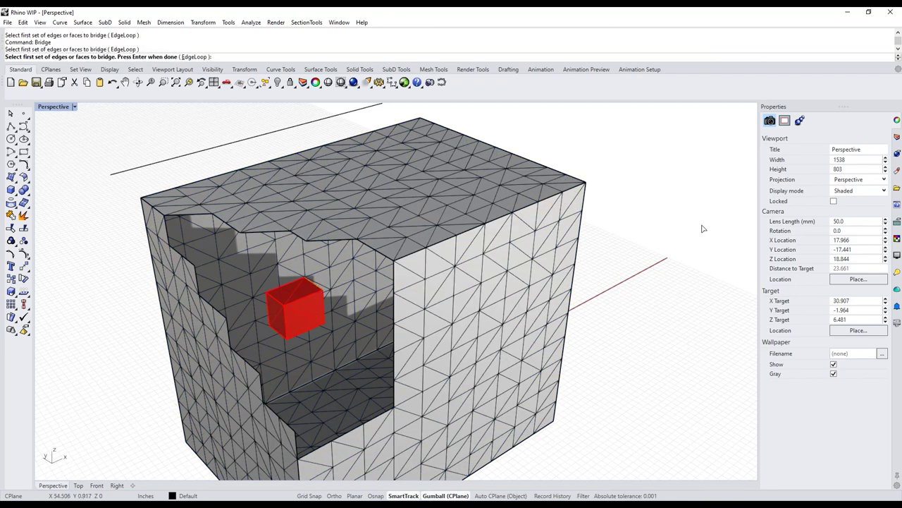
{"action": "key", "text": "Return"}
{"action": "left_click", "coordinate": [387, 259]}
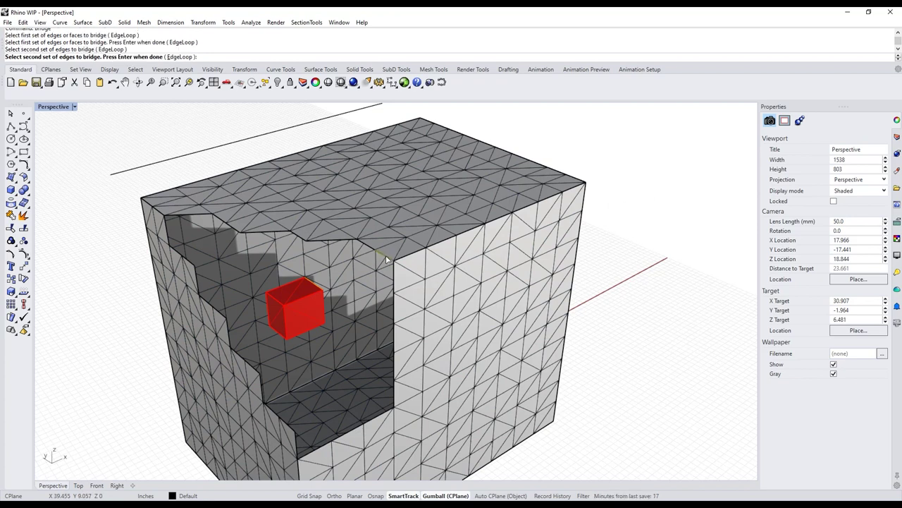
{"action": "key", "text": "Return"}
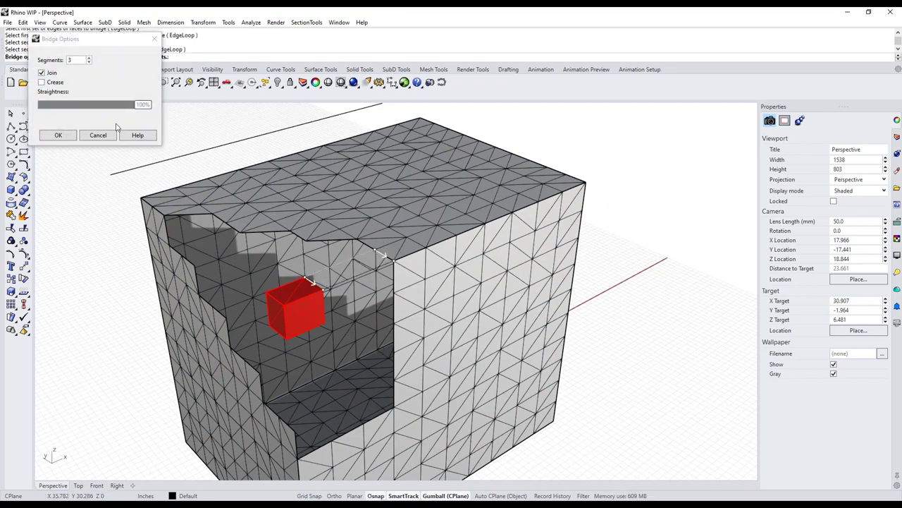
{"action": "double_click", "coordinate": [75, 60]}
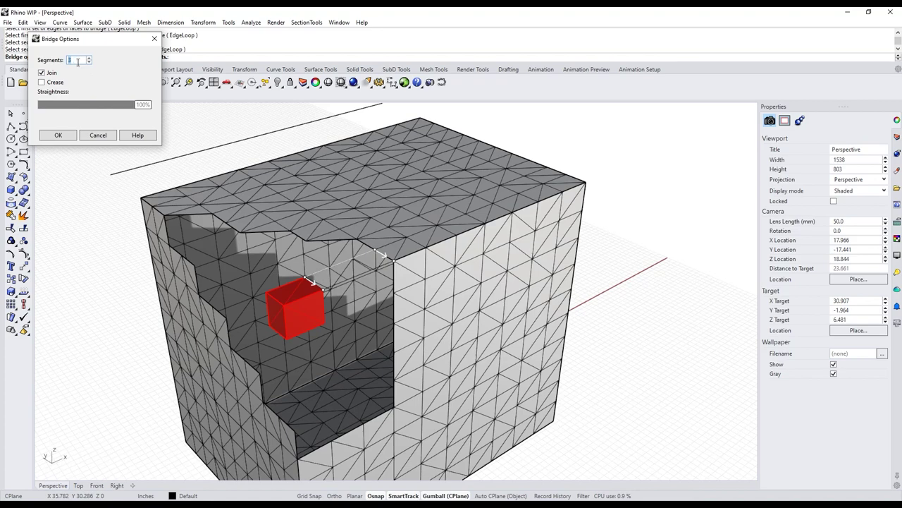
{"action": "left_click", "coordinate": [98, 134]}
Bridge the red corner piece's top edge to the facing top edge of the box opening with 2 segments, joined.
{"action": "right_click_drag", "start_coordinate": [625, 236], "coordinate": [604, 179]}
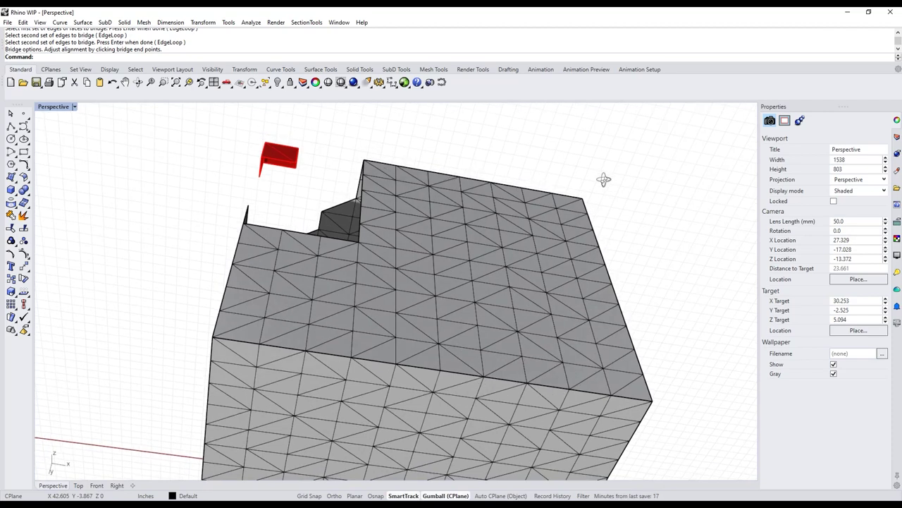
{"action": "mouse_move", "coordinate": [294, 235]}
{"action": "right_mouse_down"}
{"action": "mouse_move", "coordinate": [286, 195]}
{"action": "mouse_move", "coordinate": [294, 234]}
{"action": "right_mouse_up"}
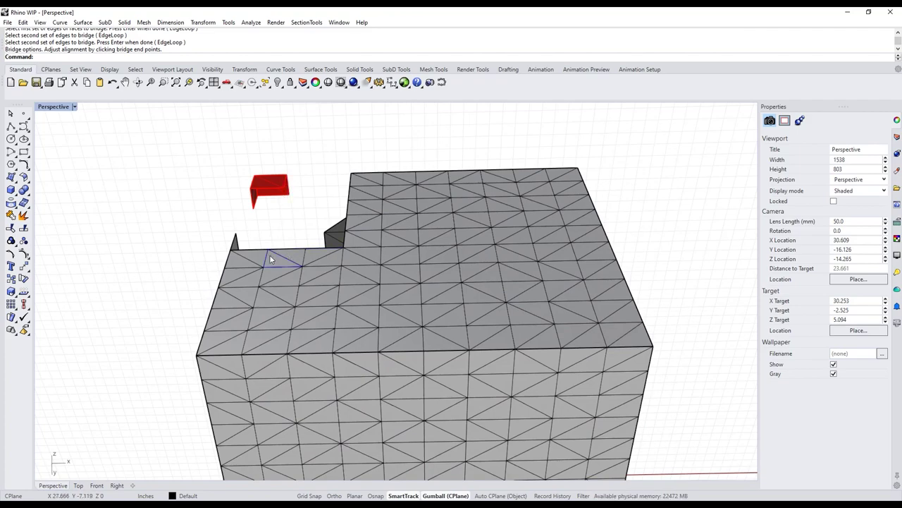
{"action": "right_click_drag", "start_coordinate": [322, 170], "coordinate": [335, 198]}
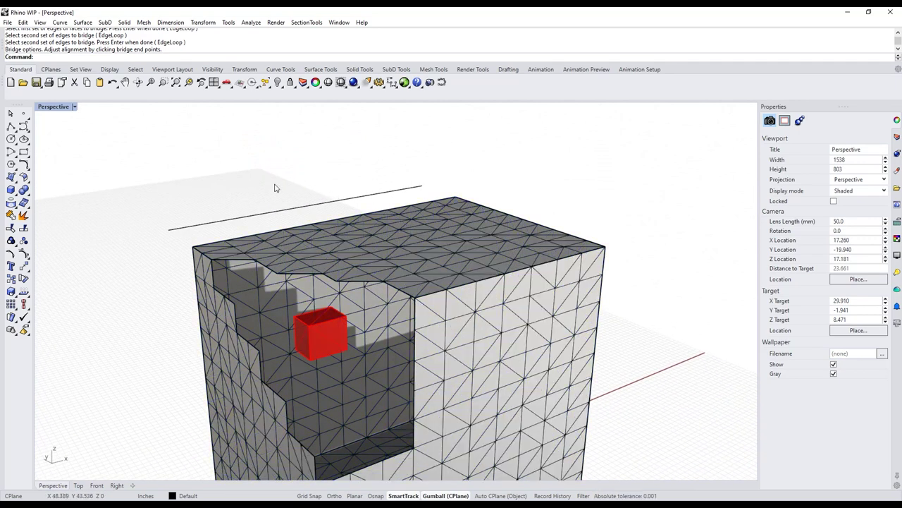
{"action": "key", "text": "Return"}
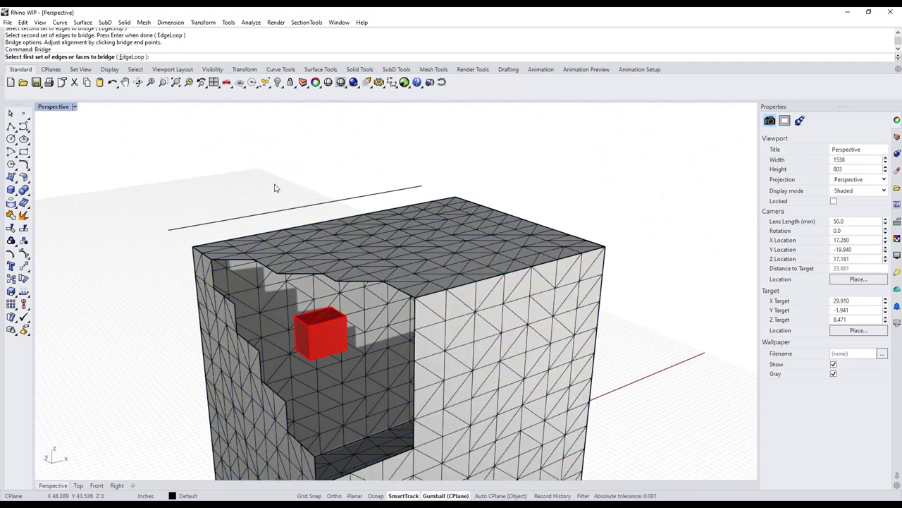
{"action": "left_click", "coordinate": [341, 317]}
{"action": "left_click", "coordinate": [409, 297]}
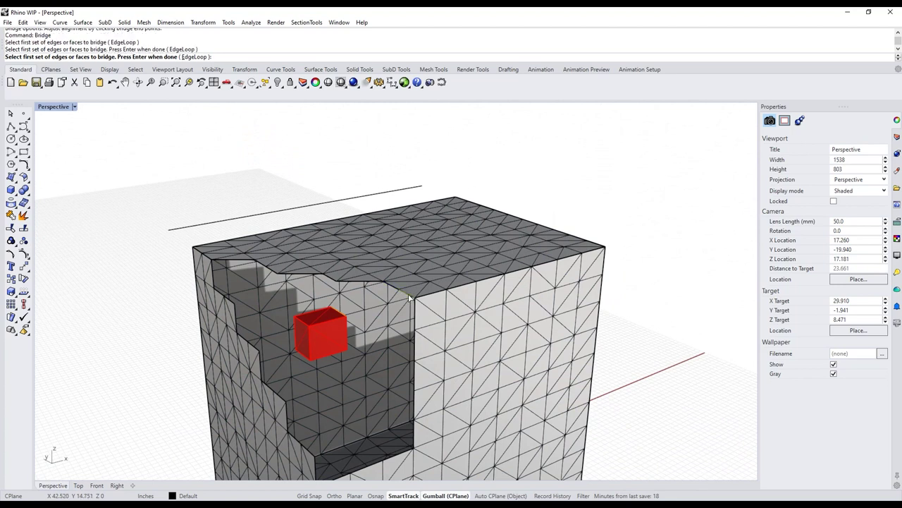
{"action": "left_click", "coordinate": [339, 315]}
{"action": "key", "text": "Return"}
{"action": "left_click", "coordinate": [409, 297]}
{"action": "key", "text": "Return"}
{"action": "double_click", "coordinate": [75, 61]}
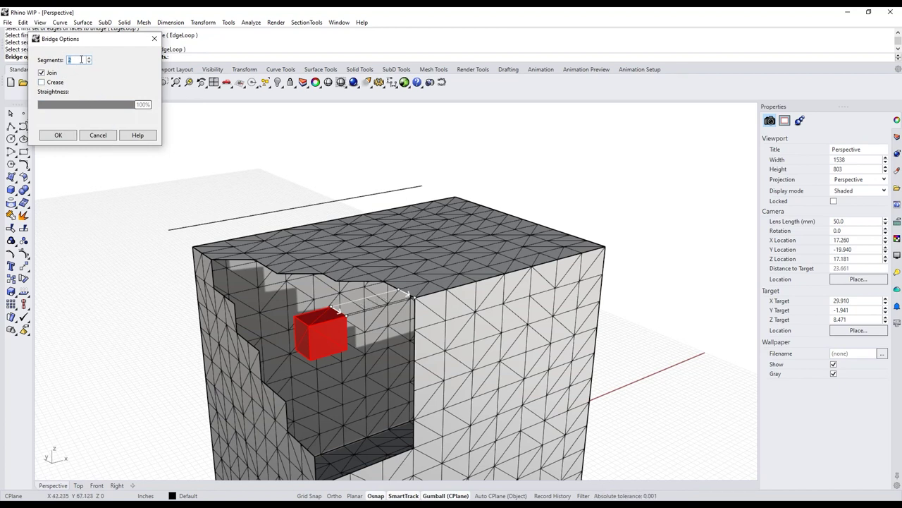
{"action": "left_click", "coordinate": [58, 135]}
Try to bridge the corner piece's lower edge to the lowest step of the damaged side face, picking both in one edge set.
{"action": "right_click_drag", "start_coordinate": [125, 258], "coordinate": [195, 220]}
{"action": "left_click", "coordinate": [402, 241]}
{"action": "left_click", "coordinate": [180, 337]}
{"action": "right_click_drag", "start_coordinate": [148, 341], "coordinate": [208, 301]}
{"action": "right_click", "coordinate": [638, 261]}
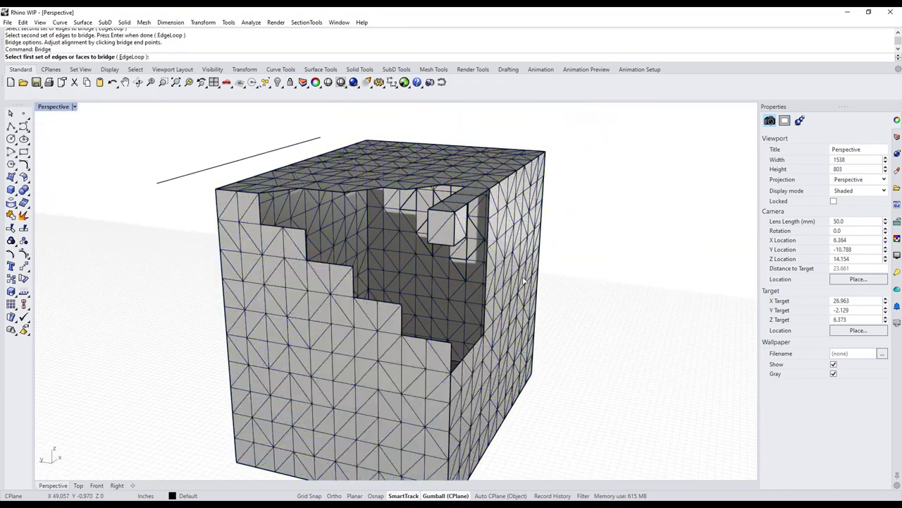
{"action": "left_click", "coordinate": [445, 246]}
{"action": "left_click", "coordinate": [444, 346]}
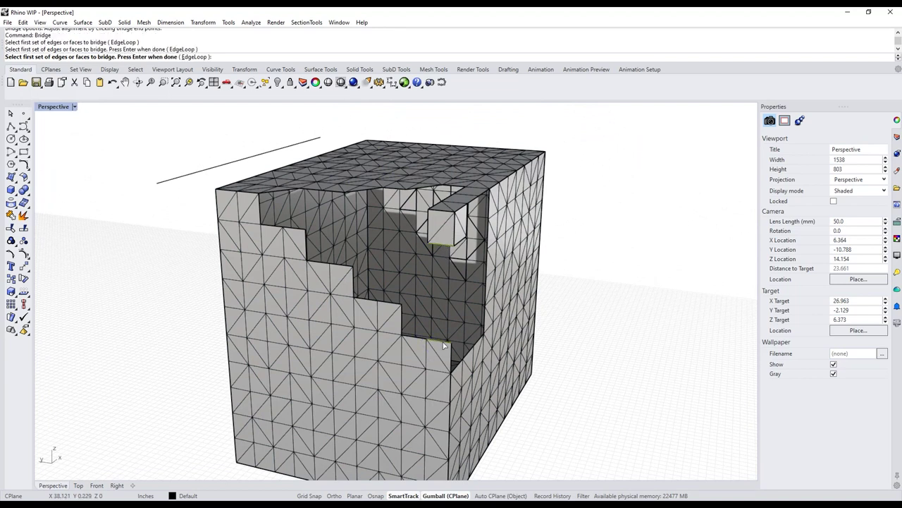
{"action": "key", "text": "Return"}
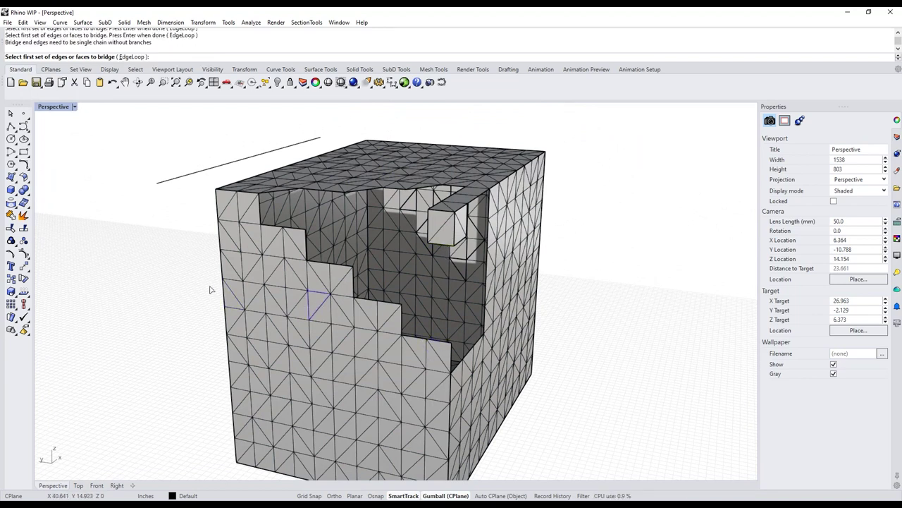
{"action": "left_click", "coordinate": [402, 323]}
Bridge the corner piece's lower edge down to the lowest step of the damaged side face with 3 segments, joined.
{"action": "right_click_drag", "start_coordinate": [584, 238], "coordinate": [615, 206]}
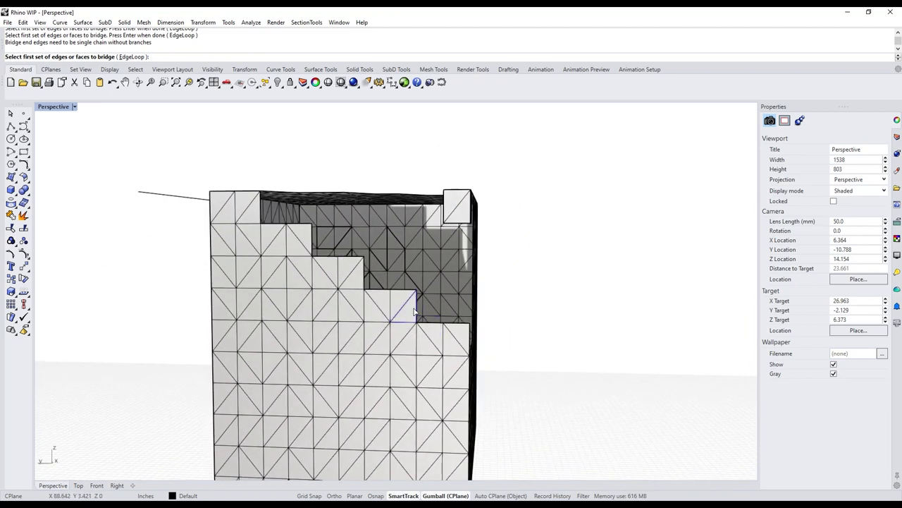
{"action": "right_click_drag", "start_coordinate": [574, 254], "coordinate": [545, 267]}
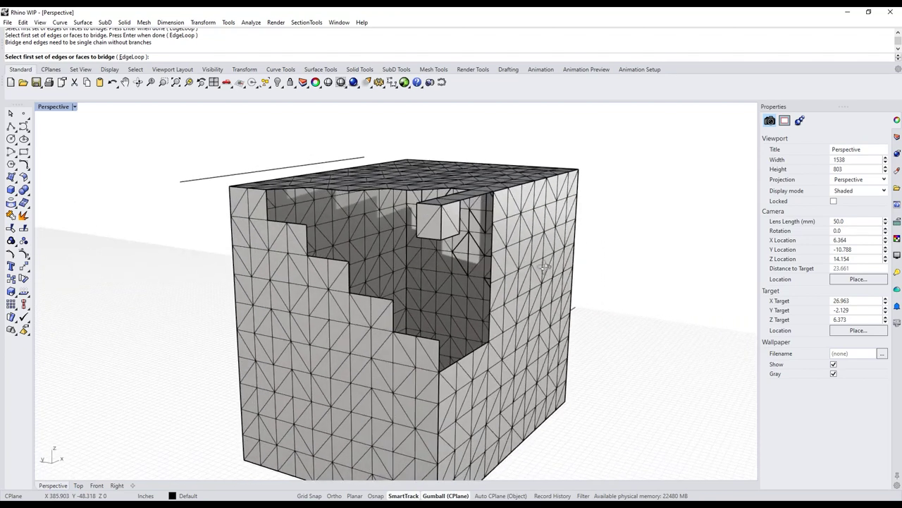
{"action": "left_click", "coordinate": [433, 240]}
{"action": "right_click", "coordinate": [433, 238]}
{"action": "left_click", "coordinate": [430, 339]}
{"action": "right_click", "coordinate": [430, 339]}
{"action": "double_click", "coordinate": [81, 61]}
{"action": "scroll", "coordinate": [81, 61], "scroll_direction": "up", "scroll_amount": 1}
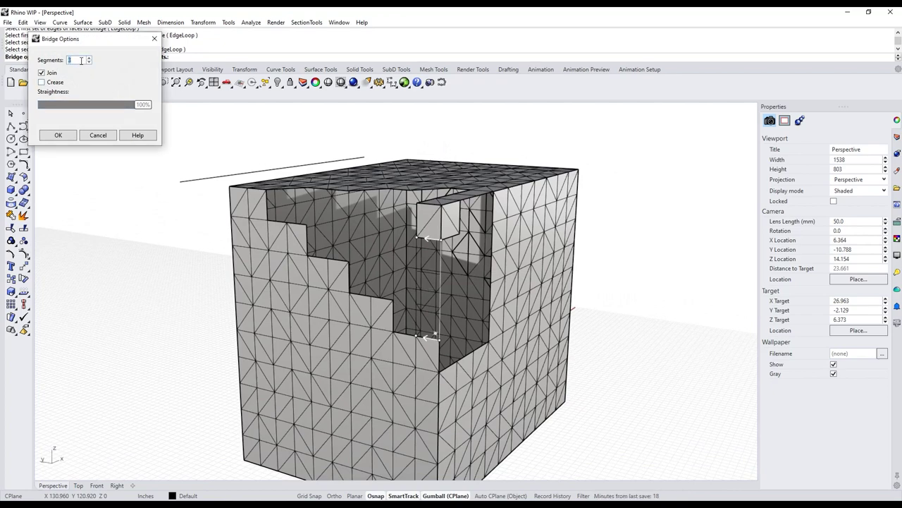
{"action": "left_click", "coordinate": [59, 134]}
Bridge the vertical edge of the side face's uppermost step to the facing vertical edge of the corner piece with 7 segments.
{"action": "right_click_drag", "start_coordinate": [115, 240], "coordinate": [143, 264]}
{"action": "right_click", "coordinate": [143, 265]}
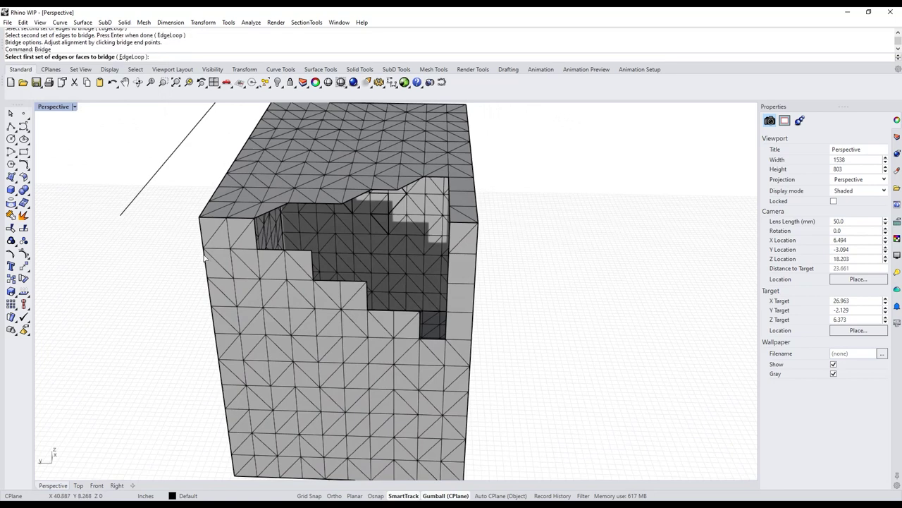
{"action": "left_click", "coordinate": [256, 243]}
{"action": "key", "text": "Return"}
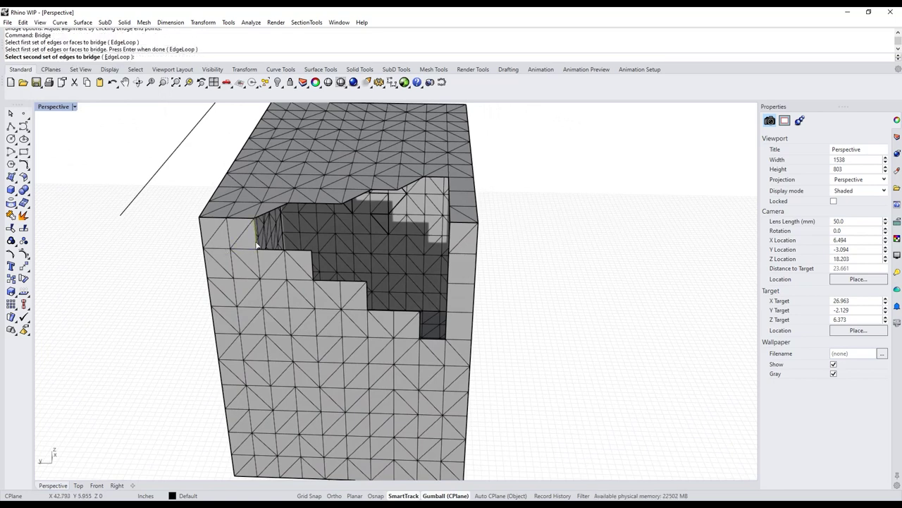
{"action": "left_click", "coordinate": [450, 241]}
{"action": "key", "text": "Return"}
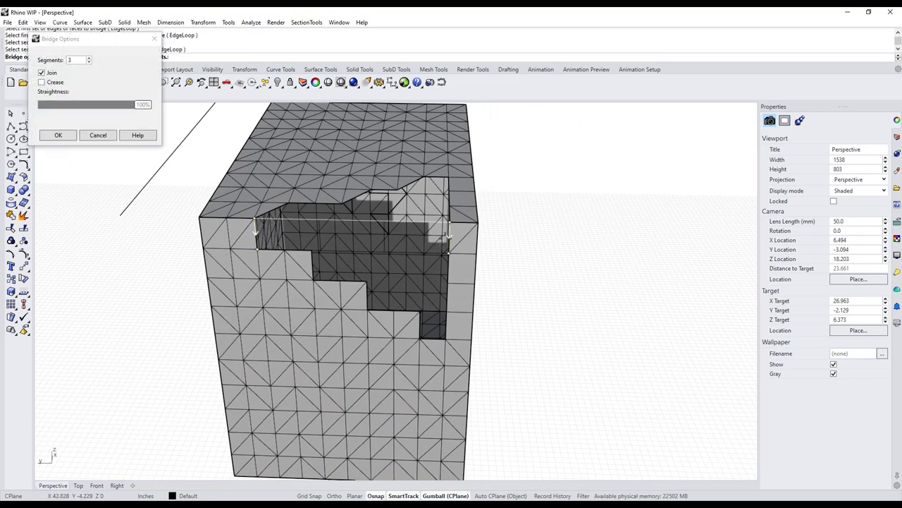
{"action": "double_click", "coordinate": [80, 60]}
{"action": "type", "text": "4"}
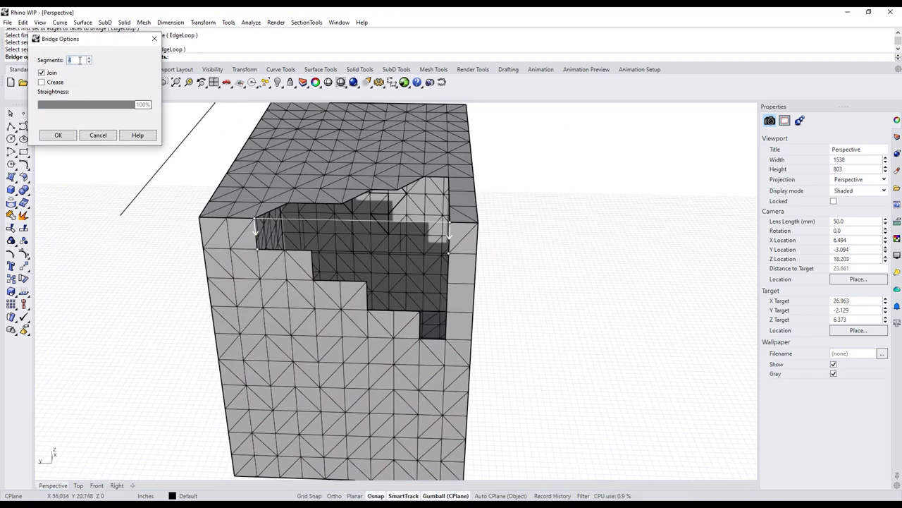
{"action": "scroll", "coordinate": [80, 60], "scroll_direction": "up", "scroll_amount": 3}
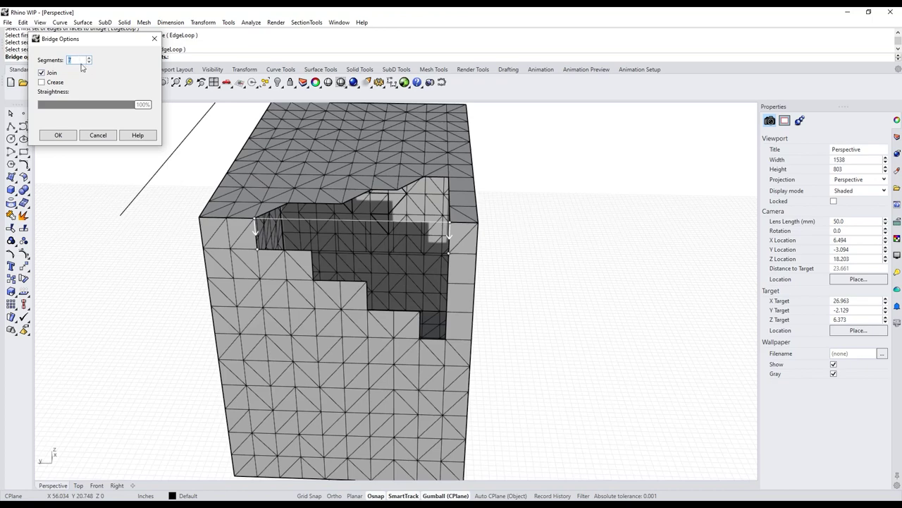
{"action": "left_click", "coordinate": [57, 135]}
Fill the enclosed hole in the box's front face using FillMeshHole with JoinMesh=Yes.
{"action": "right_click_drag", "start_coordinate": [194, 245], "coordinate": [96, 254]}
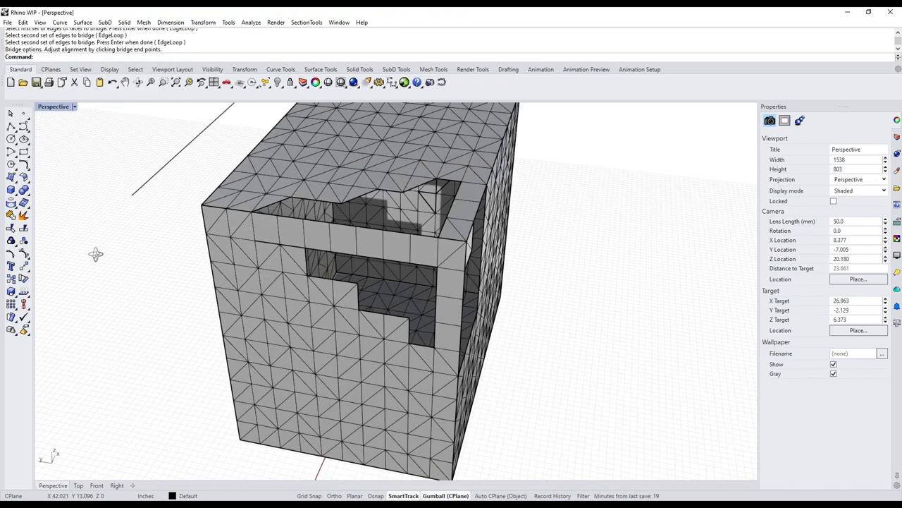
{"action": "scroll", "coordinate": [96, 254], "scroll_direction": "down", "scroll_amount": 4}
{"action": "left_click", "coordinate": [328, 258]}
{"action": "right_click_drag", "start_coordinate": [528, 297], "coordinate": [559, 329], "text": "shift"}
{"action": "key", "text": "Escape"}
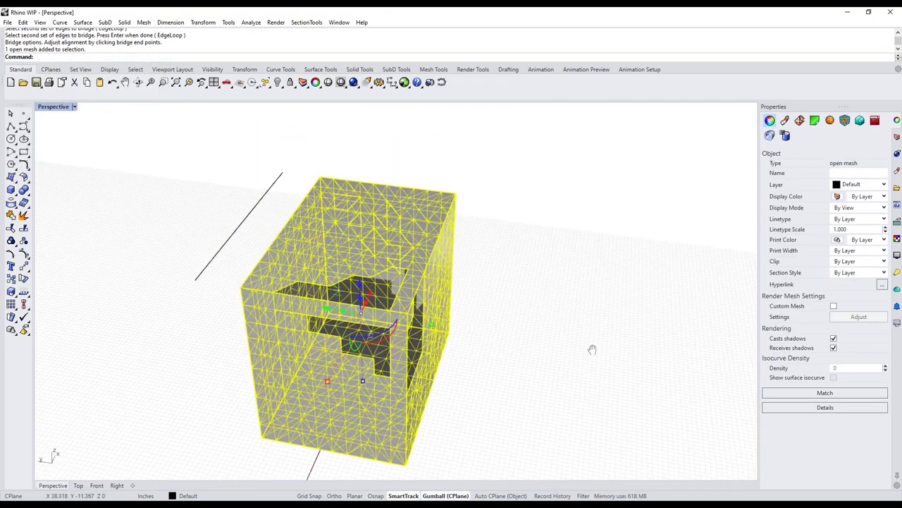
{"action": "right_click_drag", "start_coordinate": [592, 372], "coordinate": [598, 332]}
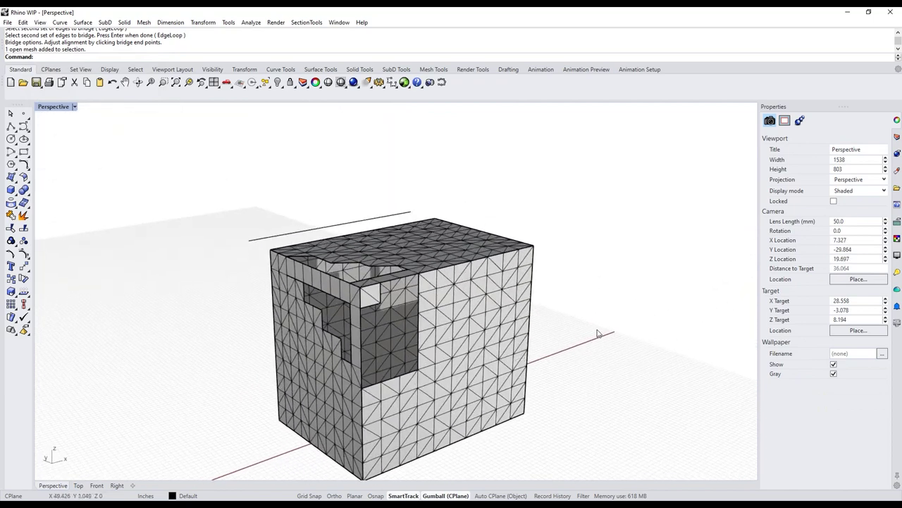
{"action": "type", "text": "FillMeshHole"}
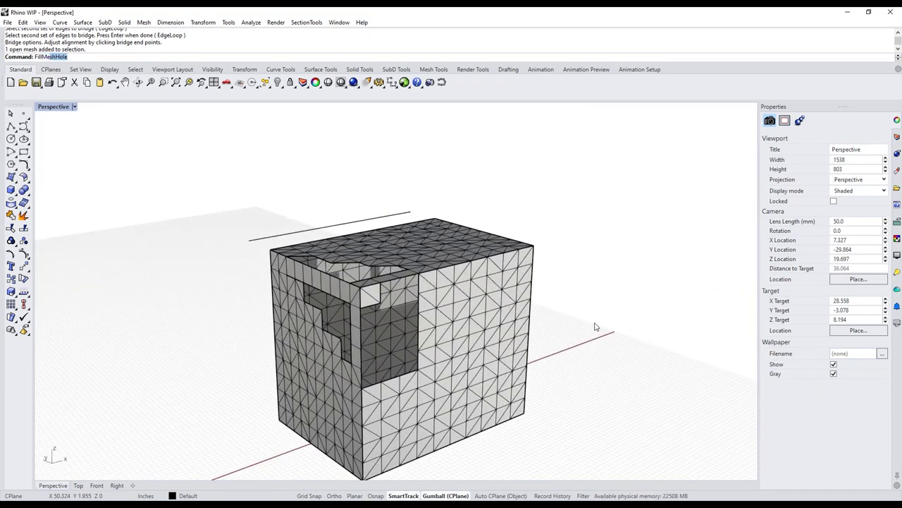
{"action": "key", "text": "Return"}
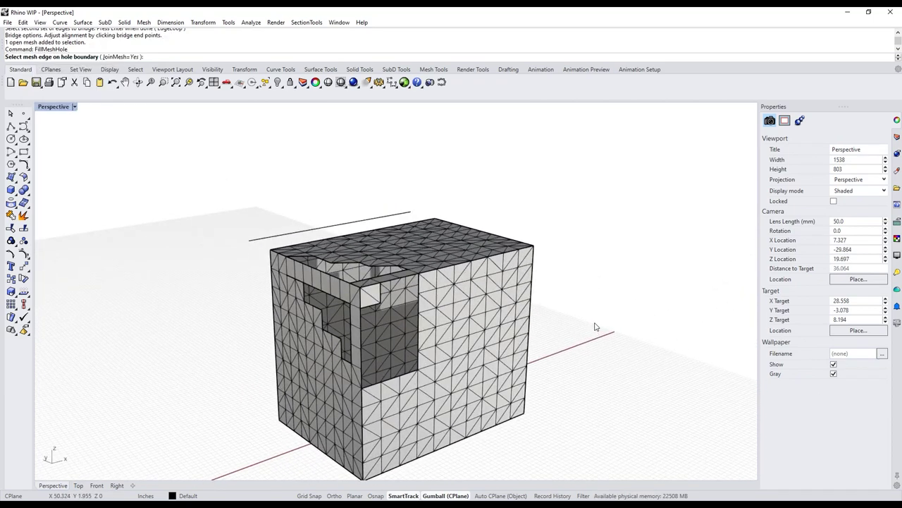
{"action": "left_click", "coordinate": [403, 377]}
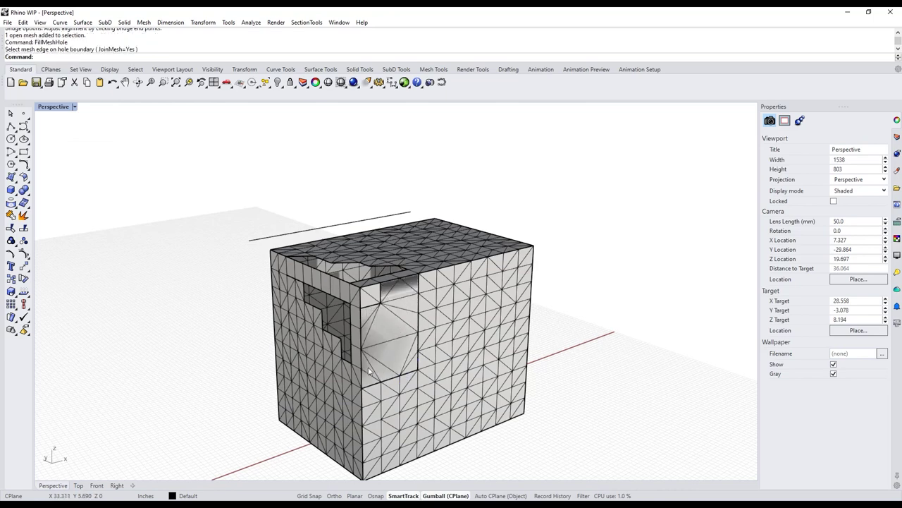
Fill the stepped hole in the side face and the remaining hole in the top face with FillMeshHole.
{"action": "right_click", "coordinate": [227, 332]}
{"action": "right_click_drag", "start_coordinate": [157, 314], "coordinate": [185, 328]}
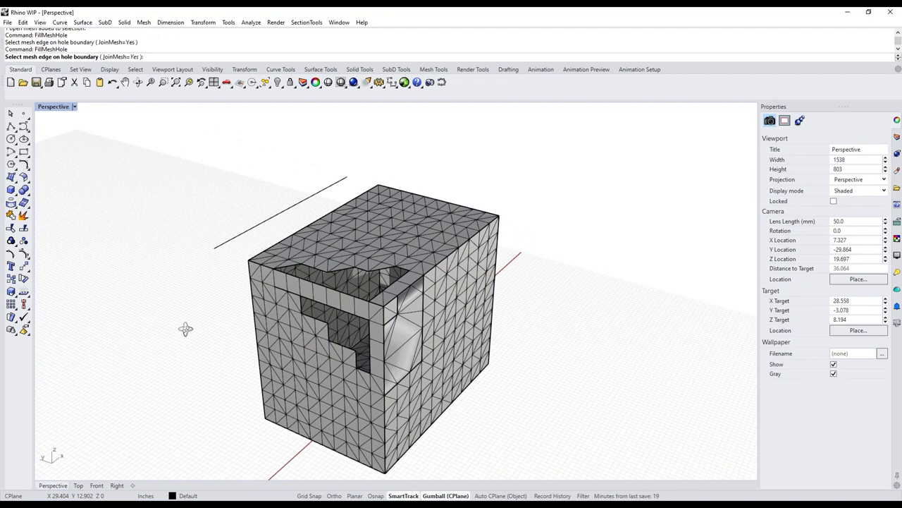
{"action": "key", "text": "Escape"}
{"action": "left_click", "coordinate": [343, 350]}
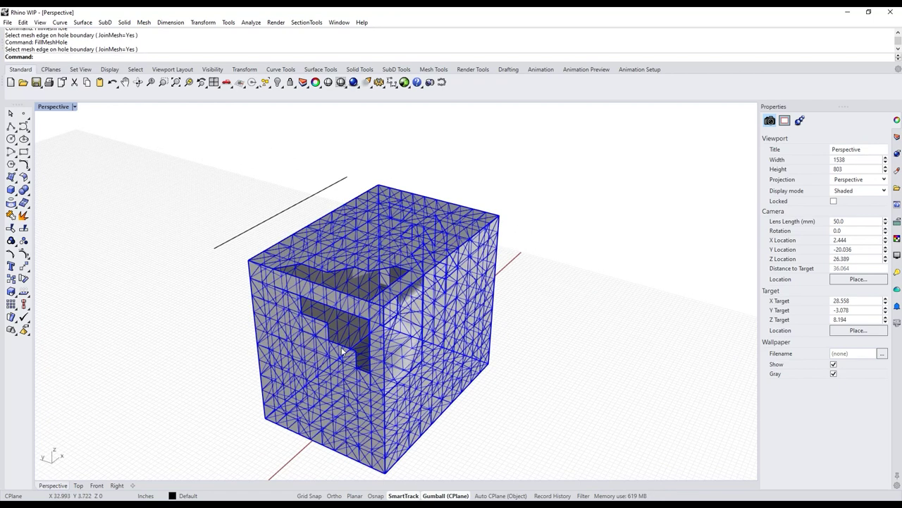
{"action": "key", "text": "Escape"}
{"action": "key", "text": "Return"}
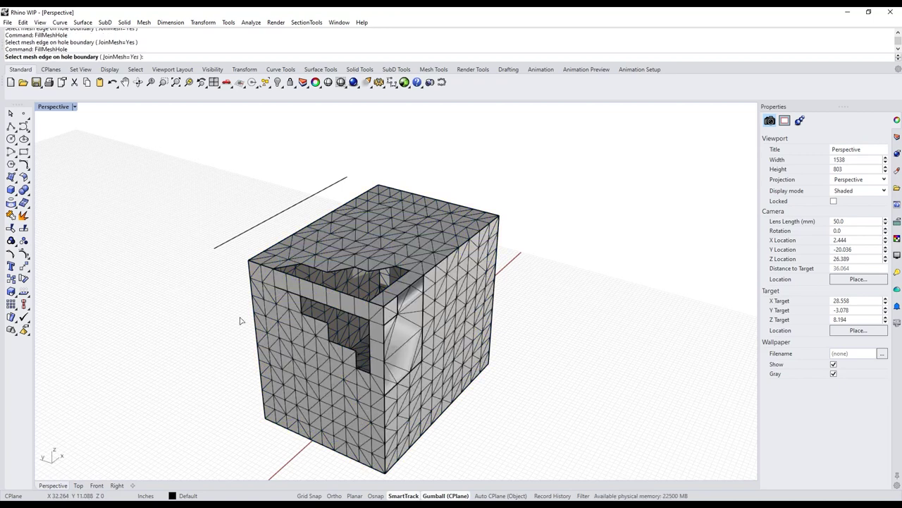
{"action": "scroll", "coordinate": [242, 319], "scroll_direction": "up", "scroll_amount": 5}
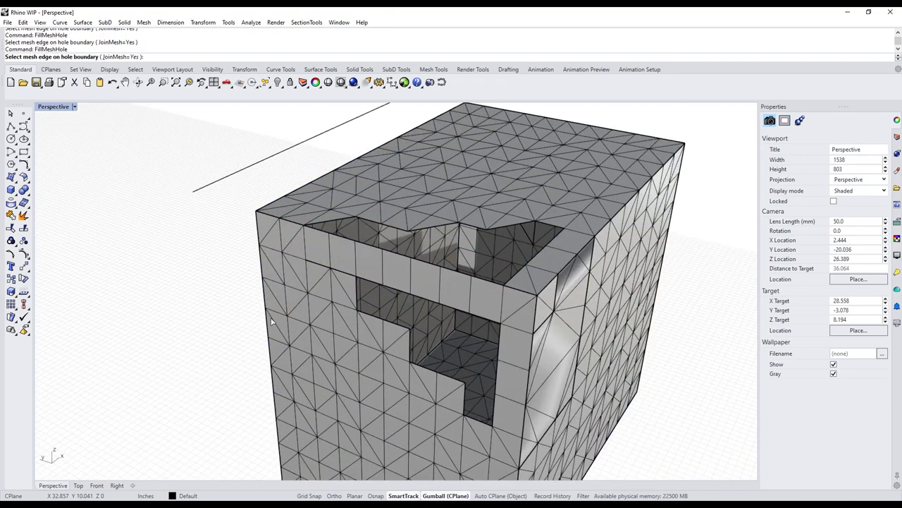
{"action": "left_click", "coordinate": [379, 320]}
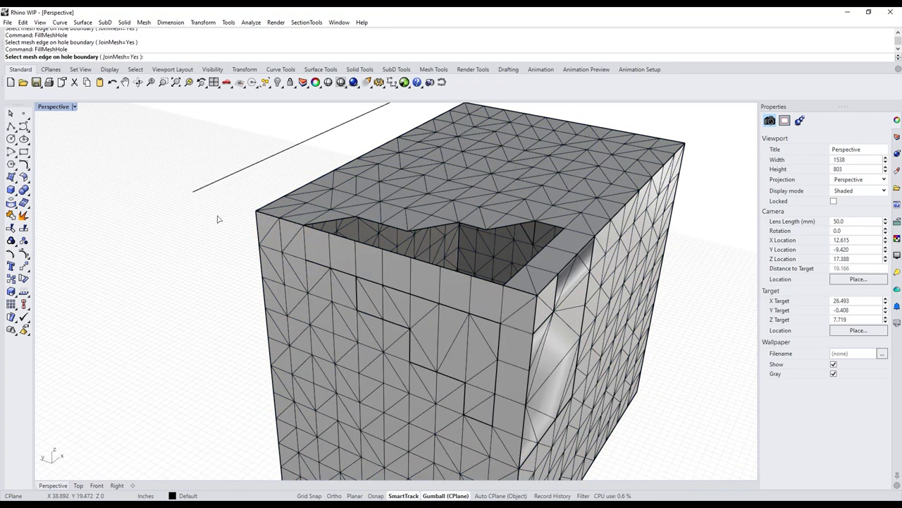
{"action": "left_click", "coordinate": [373, 246]}
Check the shading of the patched faces in Rendered display mode and return the viewport to Shaded.
{"action": "scroll", "coordinate": [195, 260], "scroll_direction": "down", "scroll_amount": 6}
{"action": "right_click_drag", "start_coordinate": [194, 261], "coordinate": [581, 355]}
{"action": "left_click", "coordinate": [50, 107]}
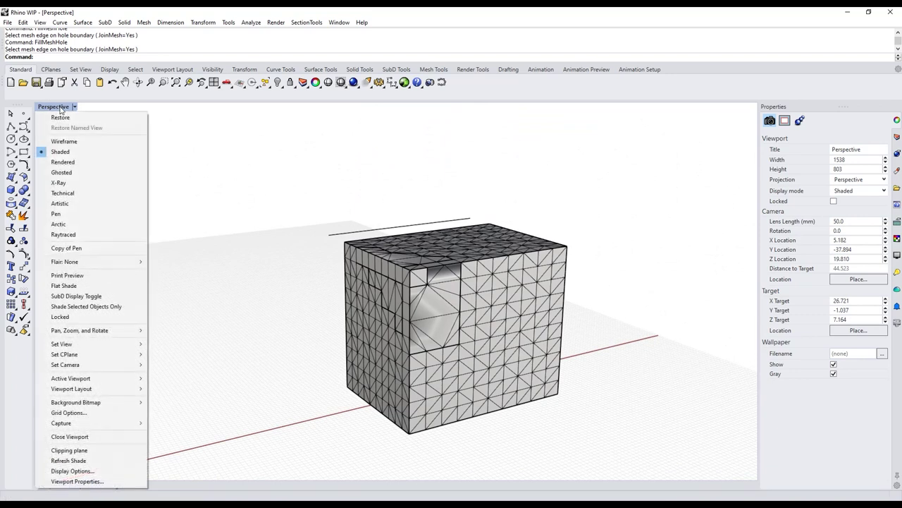
{"action": "left_click", "coordinate": [64, 163]}
{"action": "mouse_move", "coordinate": [267, 280]}
{"action": "right_mouse_down"}
{"action": "mouse_move", "coordinate": [353, 338]}
{"action": "mouse_move", "coordinate": [461, 280]}
{"action": "mouse_move", "coordinate": [383, 223]}
{"action": "mouse_move", "coordinate": [227, 226]}
{"action": "mouse_move", "coordinate": [200, 266]}
{"action": "mouse_move", "coordinate": [214, 294]}
{"action": "mouse_move", "coordinate": [211, 313]}
{"action": "mouse_move", "coordinate": [223, 287]}
{"action": "mouse_move", "coordinate": [286, 268]}
{"action": "mouse_move", "coordinate": [264, 286]}
{"action": "right_mouse_up"}
{"action": "left_click", "coordinate": [407, 342]}
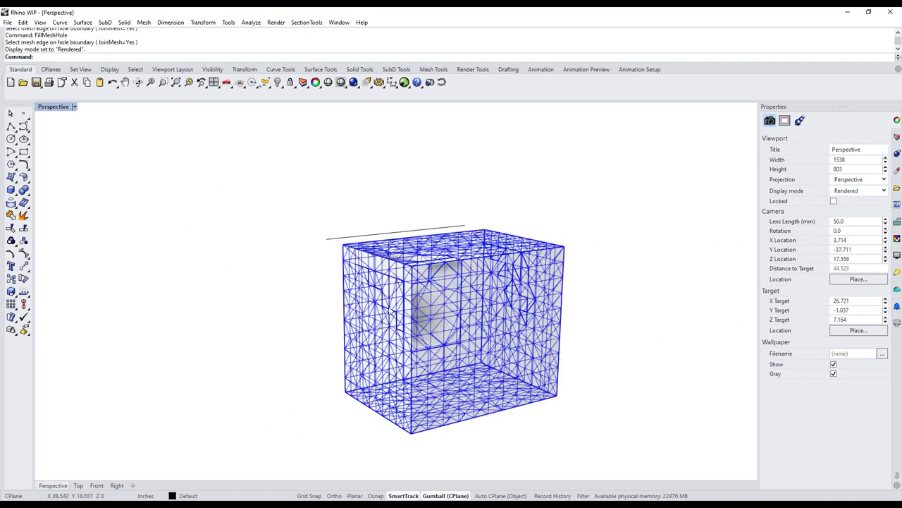
{"action": "left_click", "coordinate": [219, 260]}
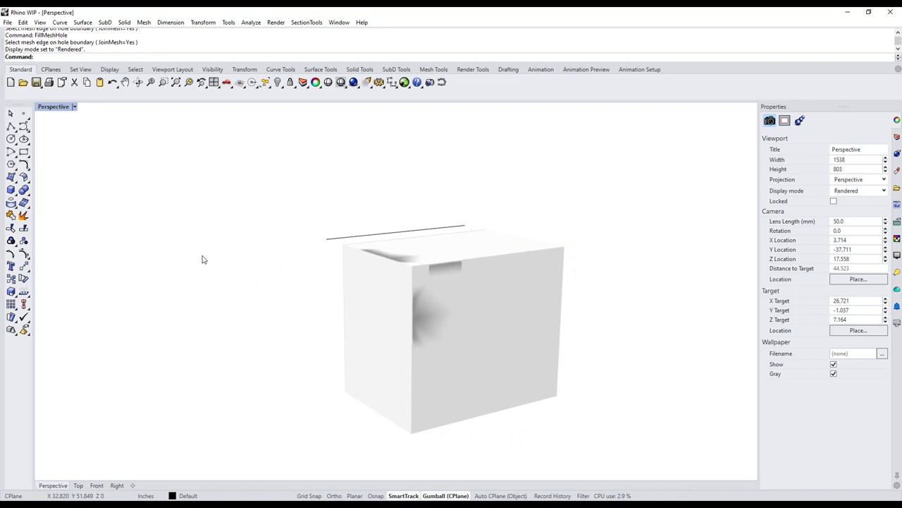
{"action": "left_click", "coordinate": [53, 107]}
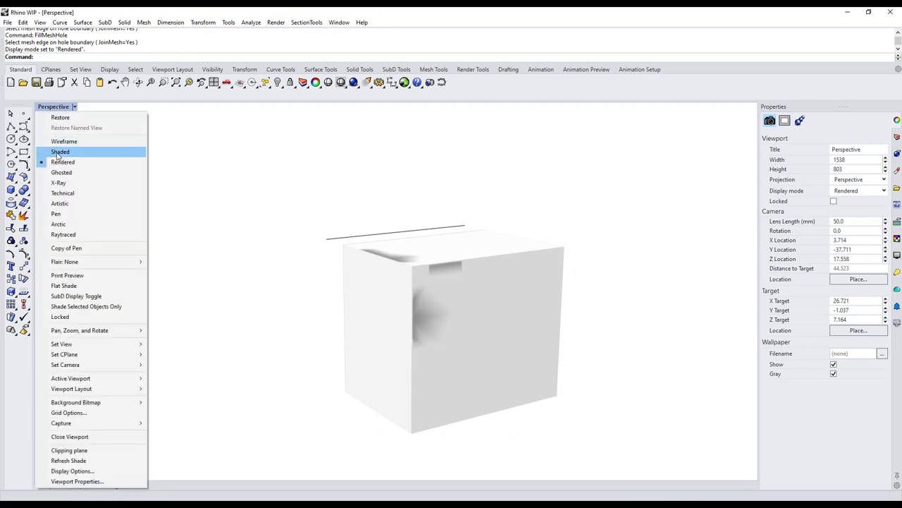
{"action": "left_click", "coordinate": [57, 149]}
Weld the repaired box mesh with an angle tolerance of 30.
{"action": "right_click_drag", "start_coordinate": [287, 261], "coordinate": [212, 302]}
{"action": "left_click", "coordinate": [416, 368]}
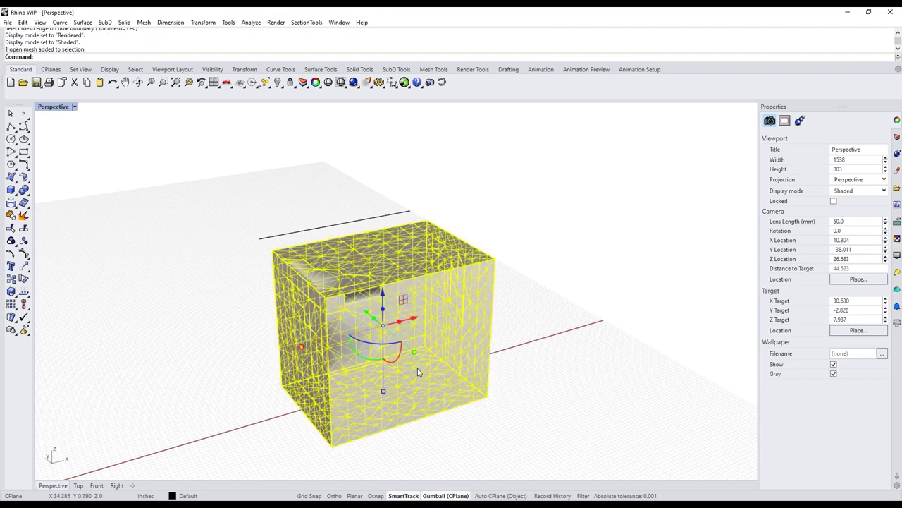
{"action": "type", "text": "weld"}
{"action": "key", "text": "Return"}
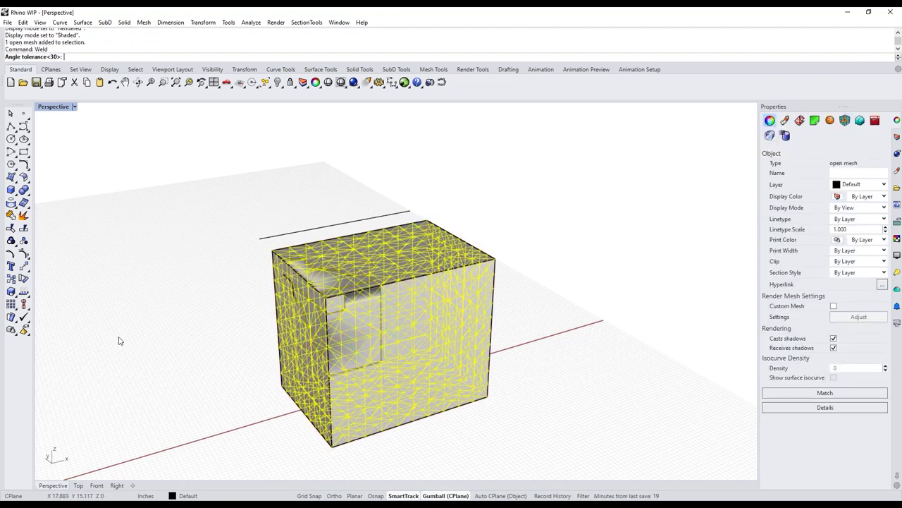
{"action": "key", "text": "Return"}
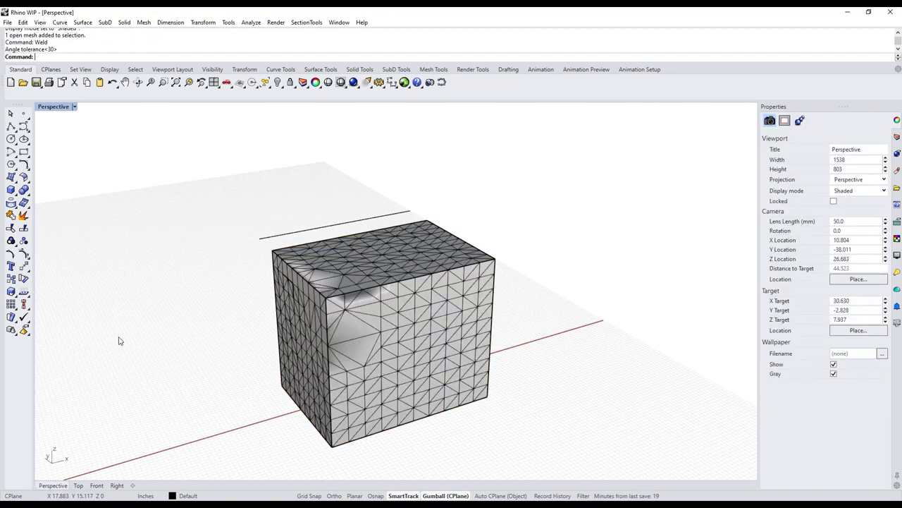
Inspect the welded box's shading around the repaired corner in Rendered display mode.
{"action": "left_click", "coordinate": [54, 106]}
{"action": "left_click", "coordinate": [61, 163]}
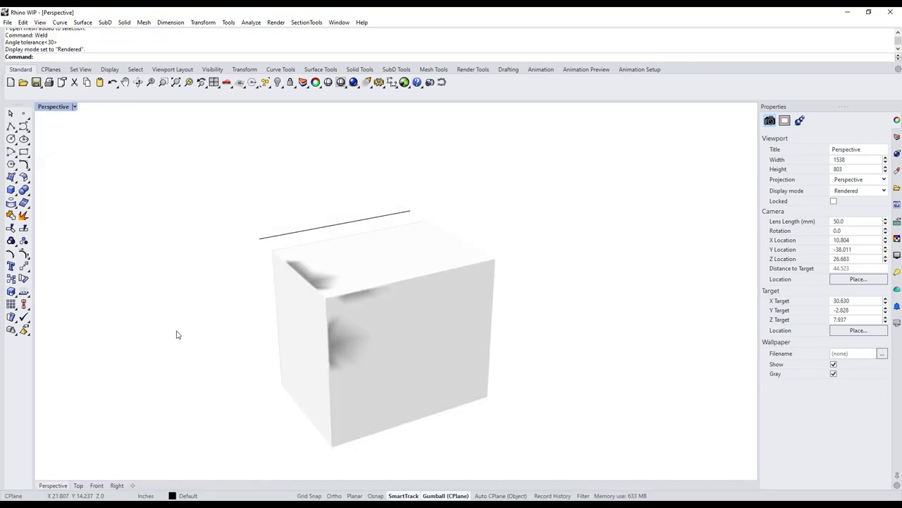
{"action": "right_click_drag", "start_coordinate": [177, 332], "coordinate": [127, 271]}
{"action": "right_click_drag", "start_coordinate": [180, 254], "coordinate": [170, 312]}
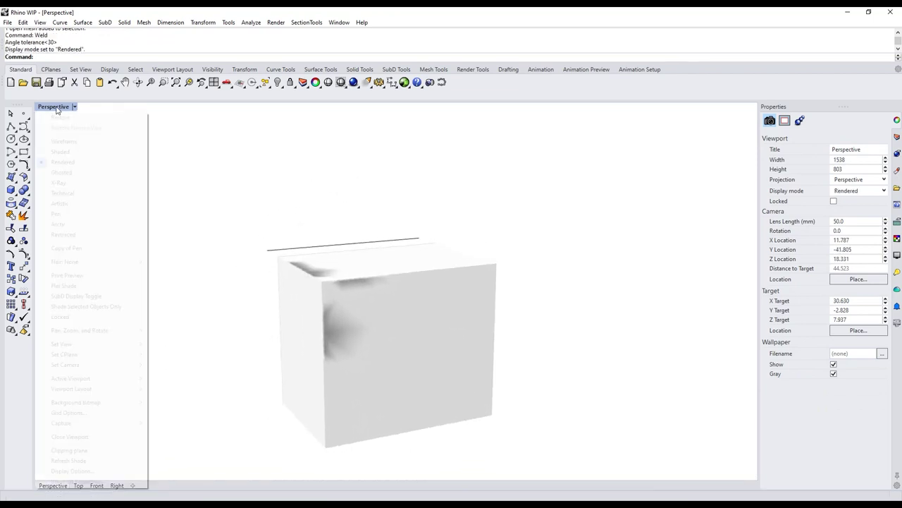
Turn on Flat Shade for the Perspective viewport and switch its display mode back to Shaded.
{"action": "left_click", "coordinate": [57, 108]}
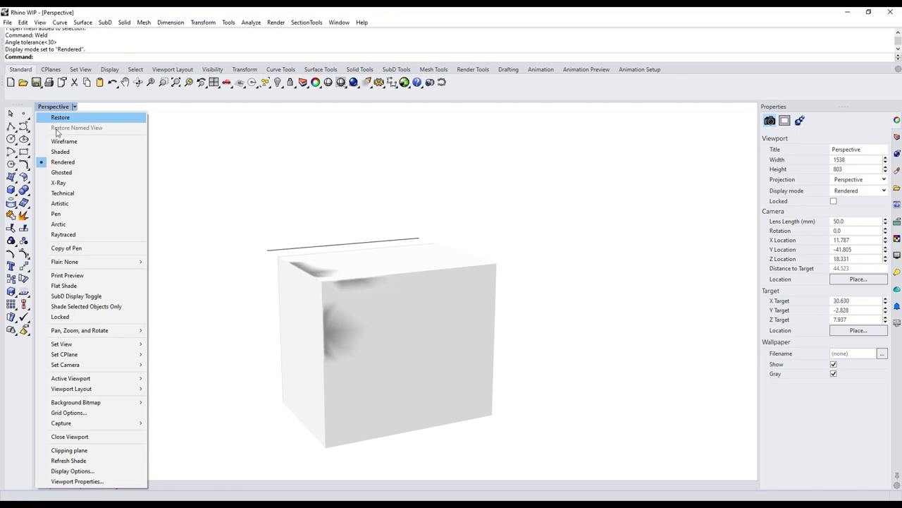
{"action": "left_click", "coordinate": [69, 286]}
{"action": "right_click_drag", "start_coordinate": [202, 312], "coordinate": [94, 141]}
{"action": "left_click", "coordinate": [48, 108]}
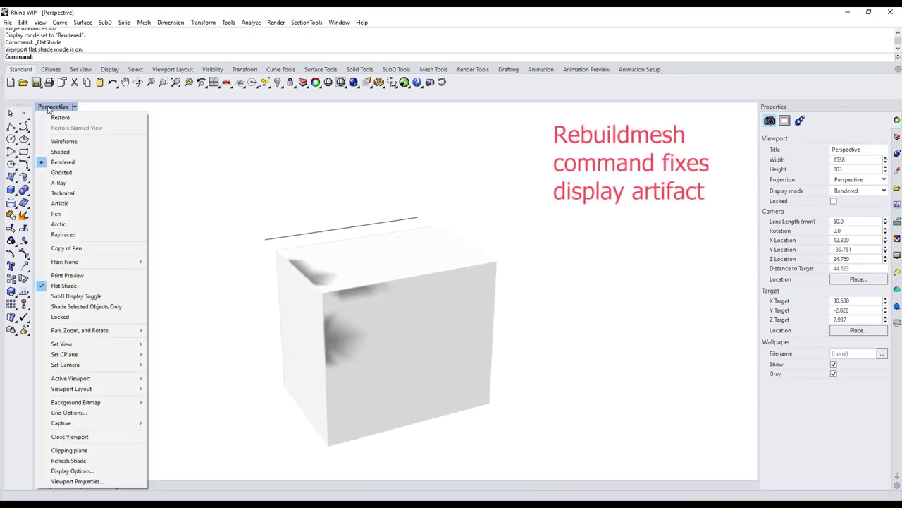
{"action": "left_click", "coordinate": [60, 151]}
{"action": "mouse_move", "coordinate": [195, 250]}
{"action": "right_mouse_down"}
{"action": "mouse_move", "coordinate": [222, 310]}
{"action": "mouse_move", "coordinate": [351, 261]}
{"action": "mouse_move", "coordinate": [336, 221]}
{"action": "mouse_move", "coordinate": [205, 220]}
{"action": "mouse_move", "coordinate": [234, 183]}
{"action": "mouse_move", "coordinate": [149, 155]}
{"action": "mouse_move", "coordinate": [64, 426]}
{"action": "mouse_move", "coordinate": [61, 242]}
{"action": "mouse_move", "coordinate": [124, 283]}
{"action": "mouse_move", "coordinate": [222, 274]}
{"action": "right_mouse_up"}
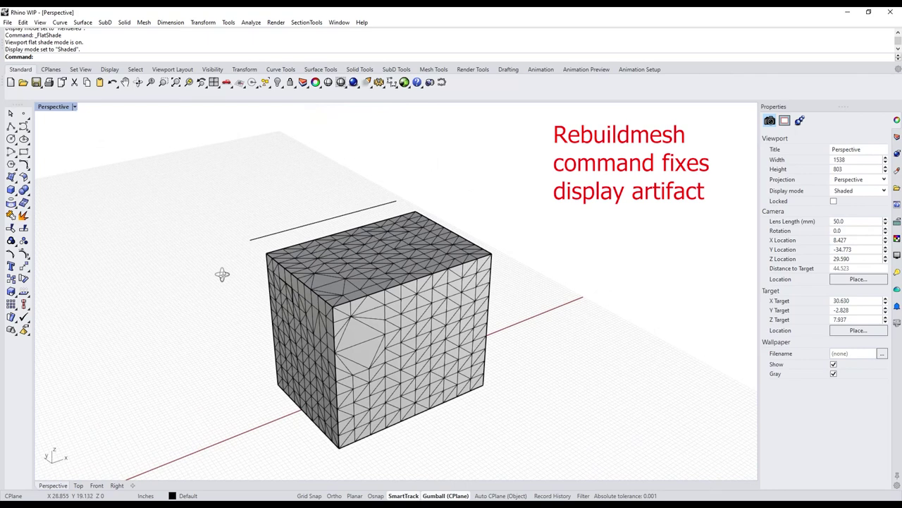
Delete the repaired box mesh.
{"action": "right_click_drag", "start_coordinate": [607, 377], "coordinate": [489, 349]}
{"action": "scroll", "coordinate": [545, 371], "scroll_direction": "down", "scroll_amount": 4}
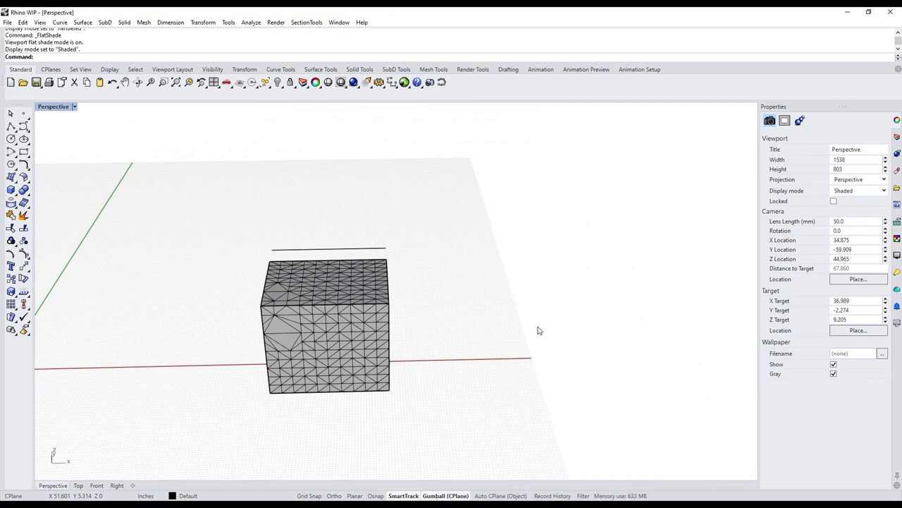
{"action": "left_click", "coordinate": [380, 349]}
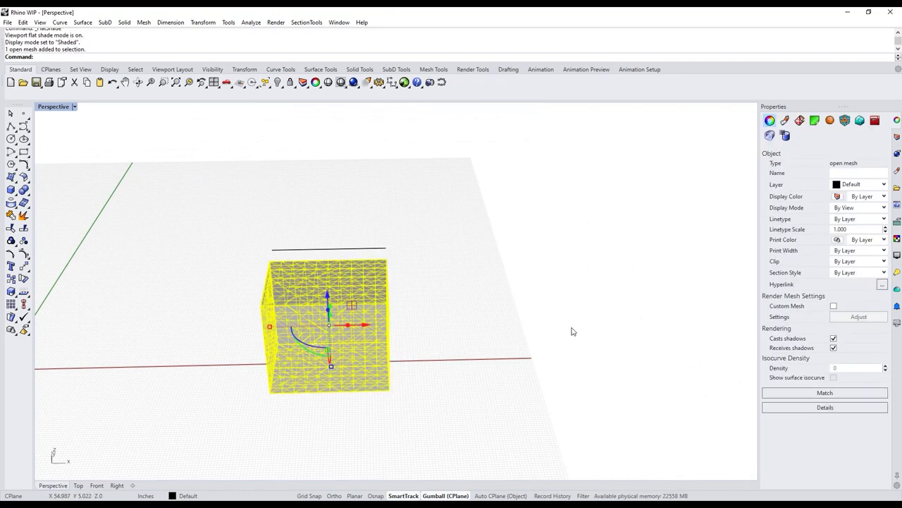
{"action": "key", "text": "Delete"}
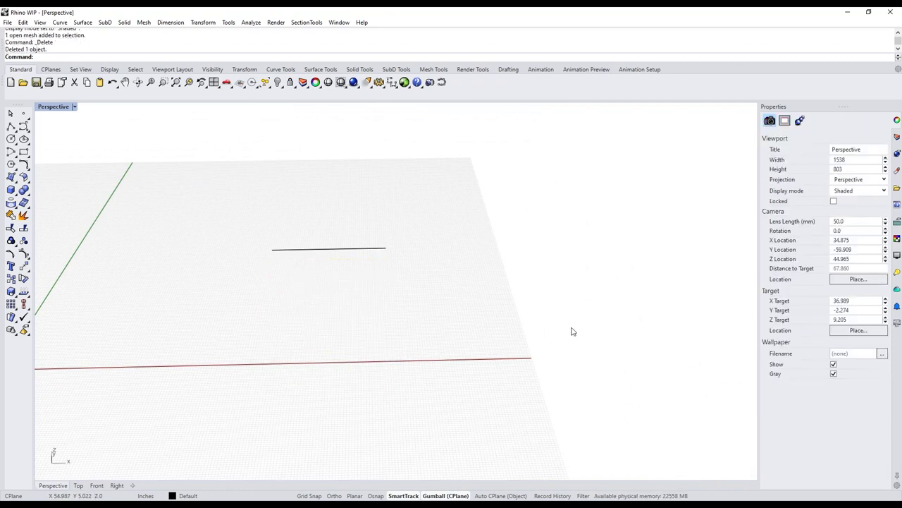
Turn on Layer 02 to bring in the damaged rounded mesh and bring its holes into view.
{"action": "left_click", "coordinate": [898, 137]}
{"action": "left_click", "coordinate": [816, 180]}
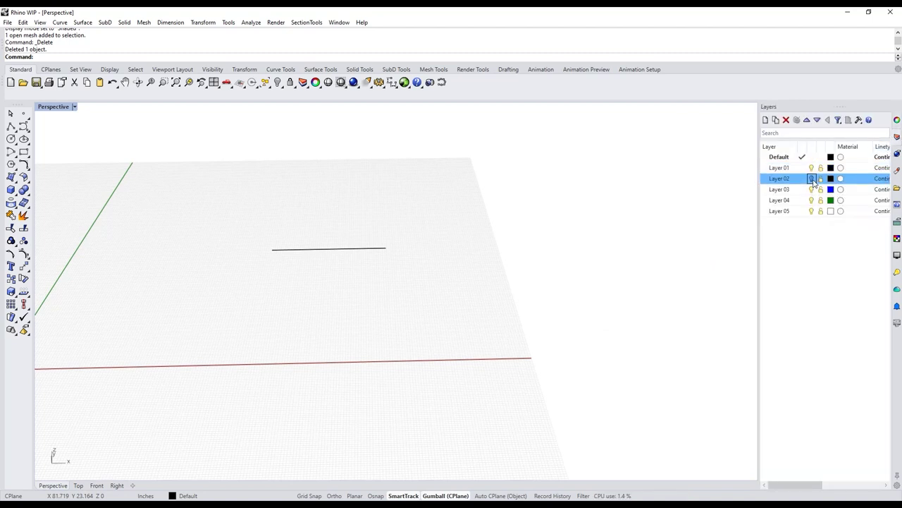
{"action": "right_click_drag", "start_coordinate": [463, 318], "coordinate": [596, 362]}
{"action": "right_click", "coordinate": [494, 304]}
{"action": "right_click_drag", "start_coordinate": [480, 381], "coordinate": [317, 391]}
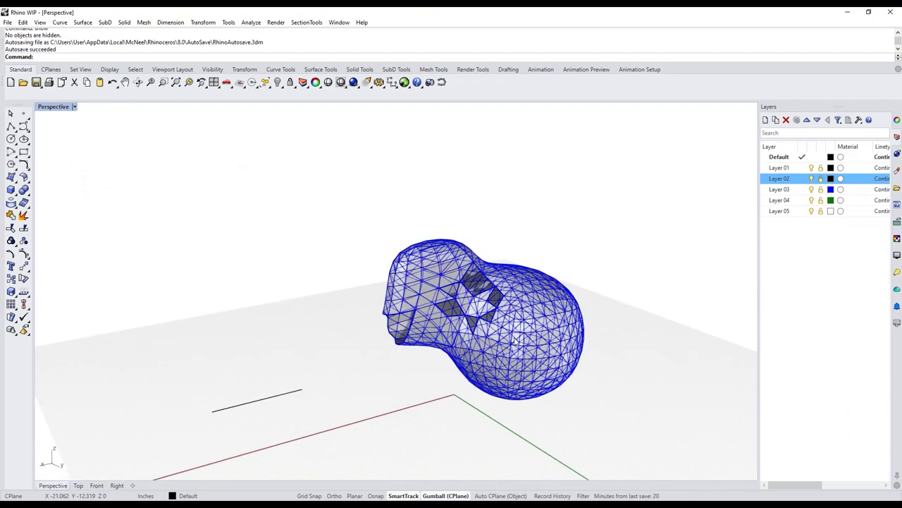
Try filling two of the holes around the rounded mesh's central patch using FillMeshHole with JoinMesh=Yes.
{"action": "scroll", "coordinate": [491, 282], "scroll_direction": "up", "scroll_amount": 6}
{"action": "right_click_drag", "start_coordinate": [592, 218], "coordinate": [565, 205]}
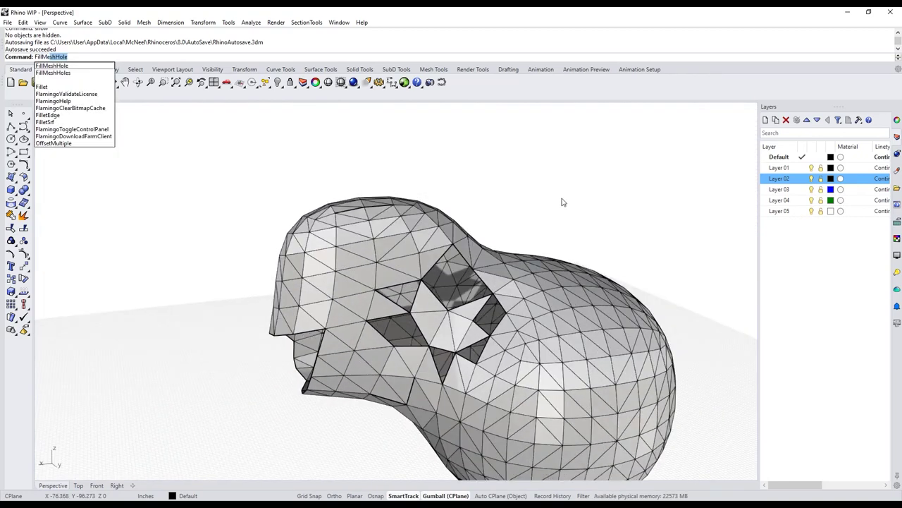
{"action": "key", "text": "Return"}
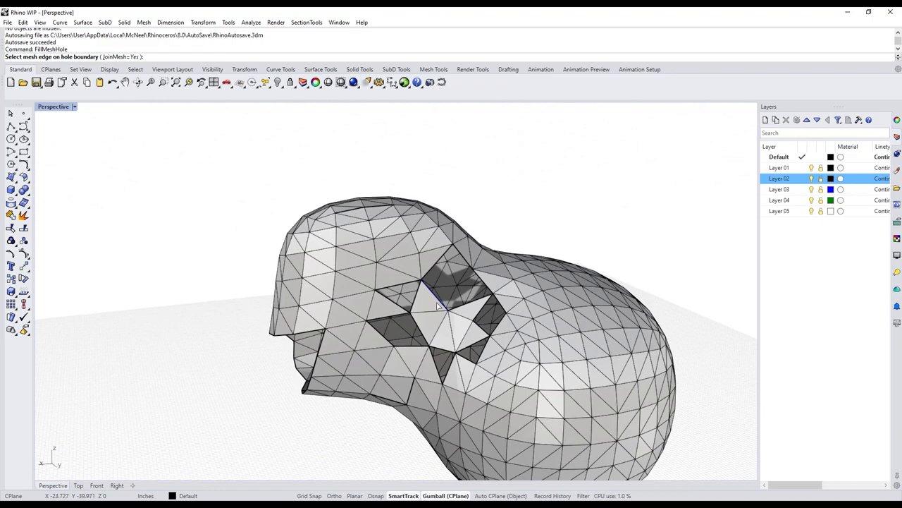
{"action": "left_click", "coordinate": [438, 305]}
{"action": "key", "text": "Escape"}
{"action": "right_click_drag", "start_coordinate": [600, 191], "coordinate": [624, 166]}
{"action": "right_click", "coordinate": [593, 206]}
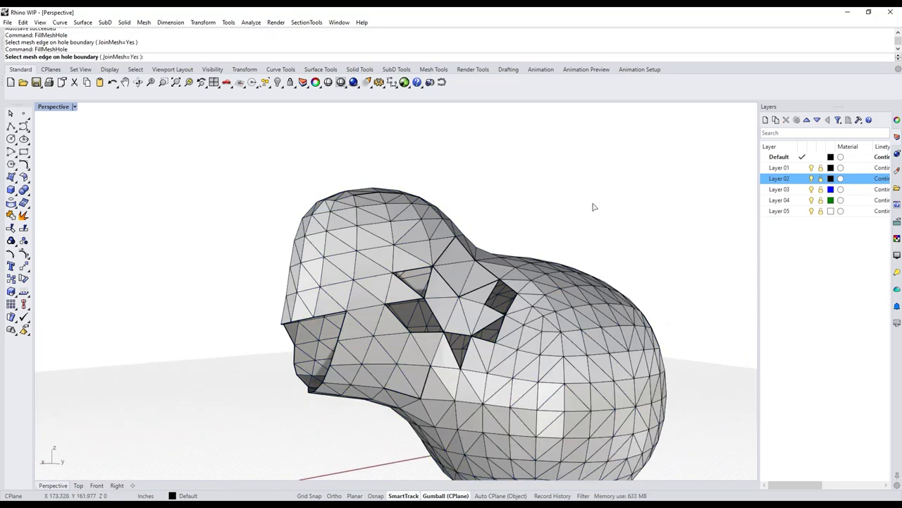
{"action": "left_click", "coordinate": [438, 325]}
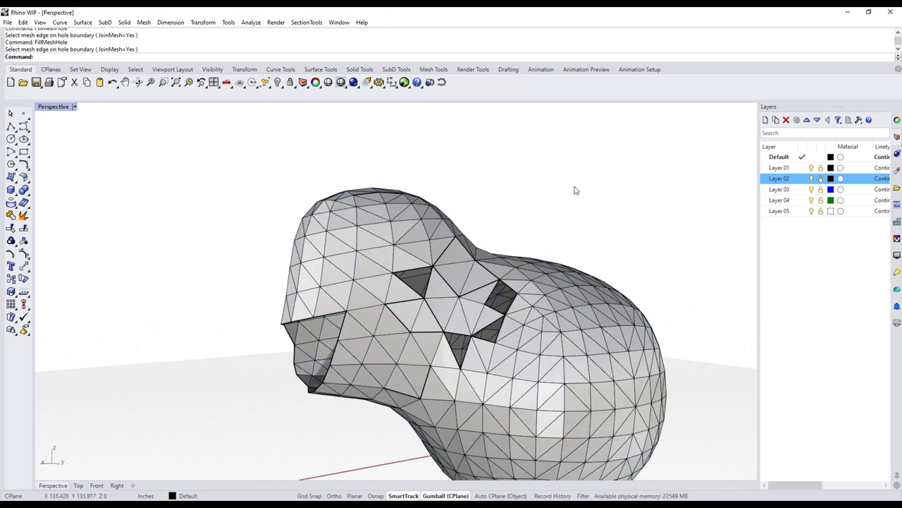
{"action": "right_click_drag", "start_coordinate": [575, 189], "coordinate": [568, 202]}
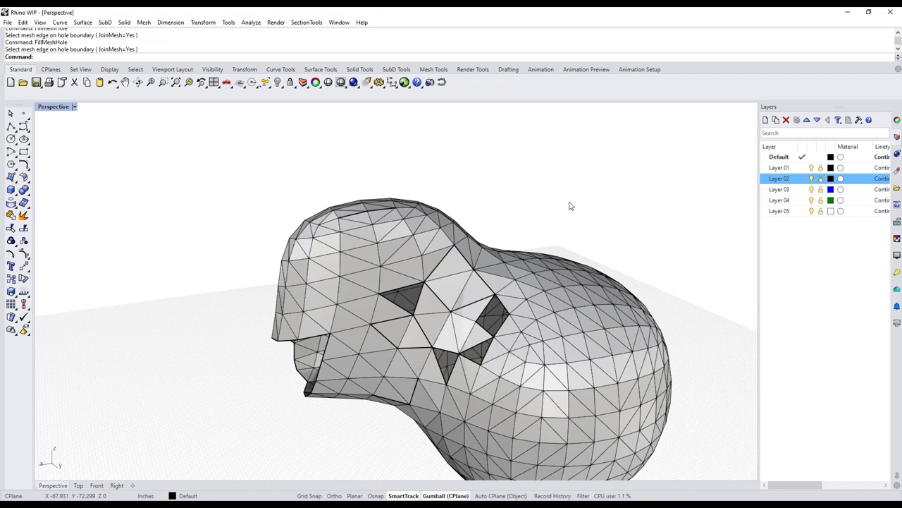
Undo both hole fills on the rounded mesh.
{"action": "key", "text": "ctrl+z"}
{"action": "key", "text": "ctrl+z"}
{"action": "right_click_drag", "start_coordinate": [571, 203], "coordinate": [605, 189]}
Delete the mesh faces that separate the neighbouring holes beside and below the central patch.
{"action": "left_click", "coordinate": [564, 342]}
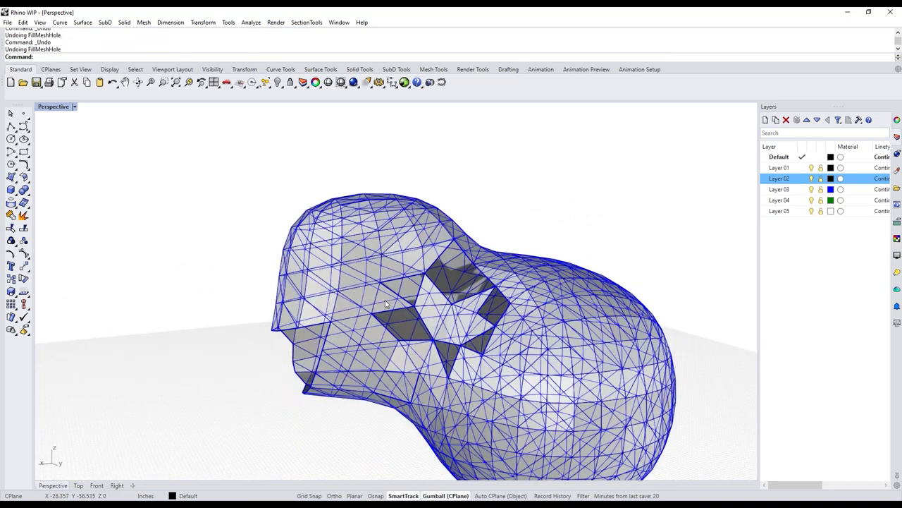
{"action": "key", "text": "Escape"}
{"action": "left_click", "coordinate": [386, 305], "text": "ctrl+shift"}
{"action": "key", "text": "Delete"}
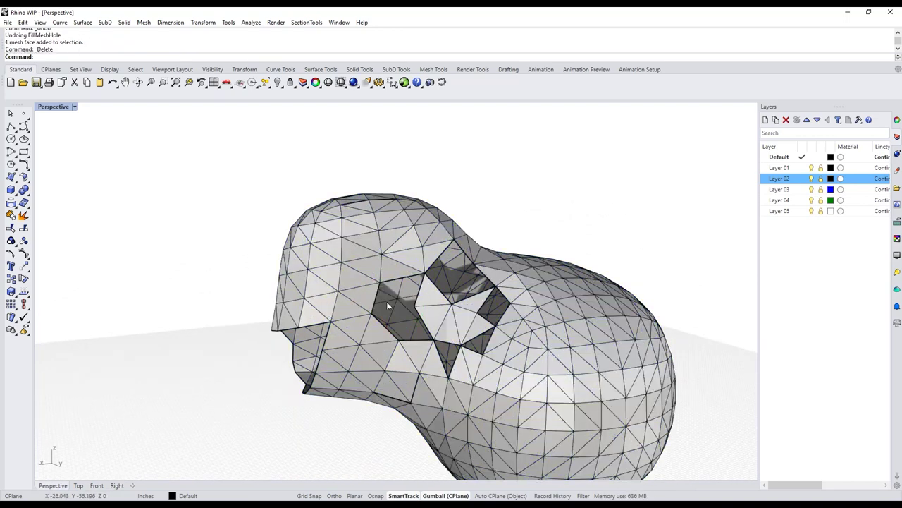
{"action": "left_click", "coordinate": [431, 301], "text": "ctrl+shift"}
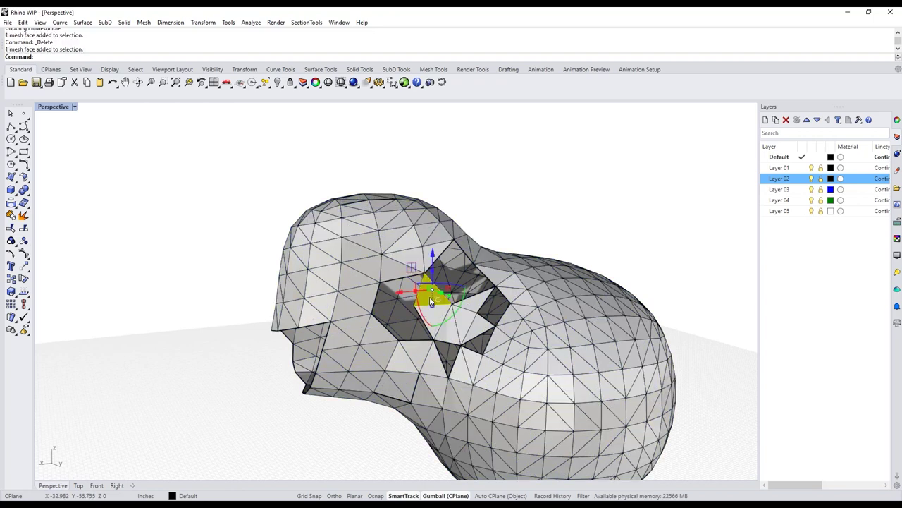
{"action": "left_click", "coordinate": [575, 260]}
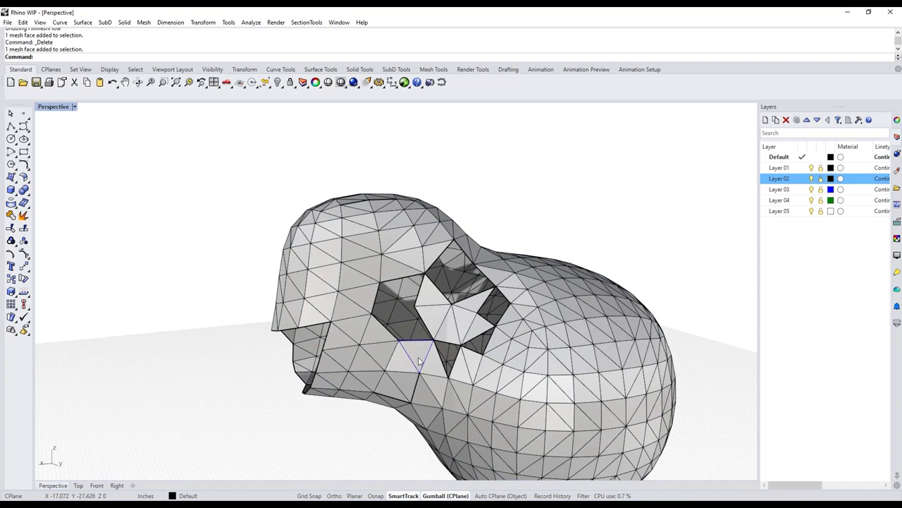
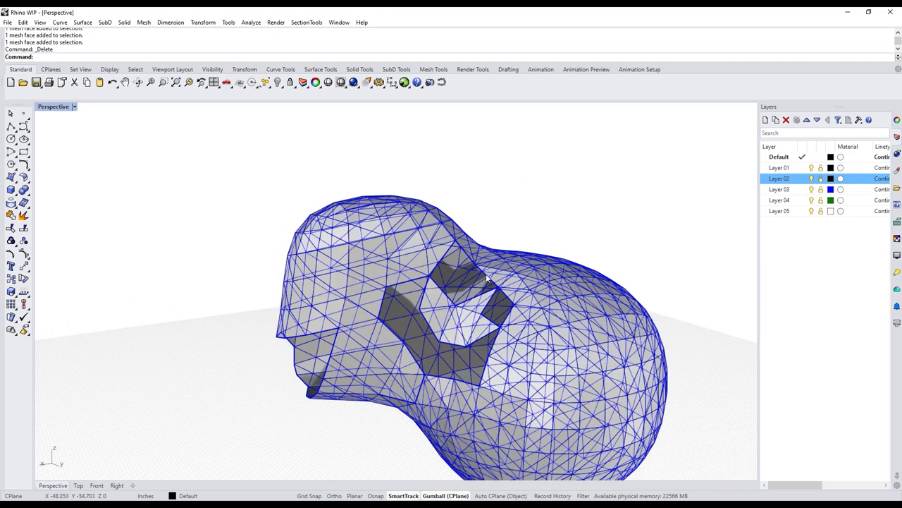
Delete two triangular faces at the end of the central patch nearest the larger rounded body.
{"action": "scroll", "coordinate": [462, 308], "scroll_direction": "up", "scroll_amount": 4}
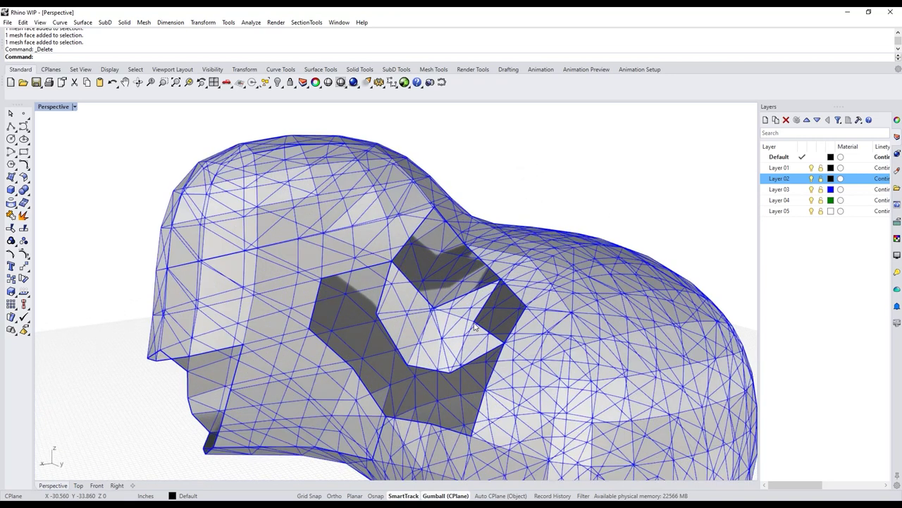
{"action": "left_click", "coordinate": [463, 308], "text": "ctrl+shift"}
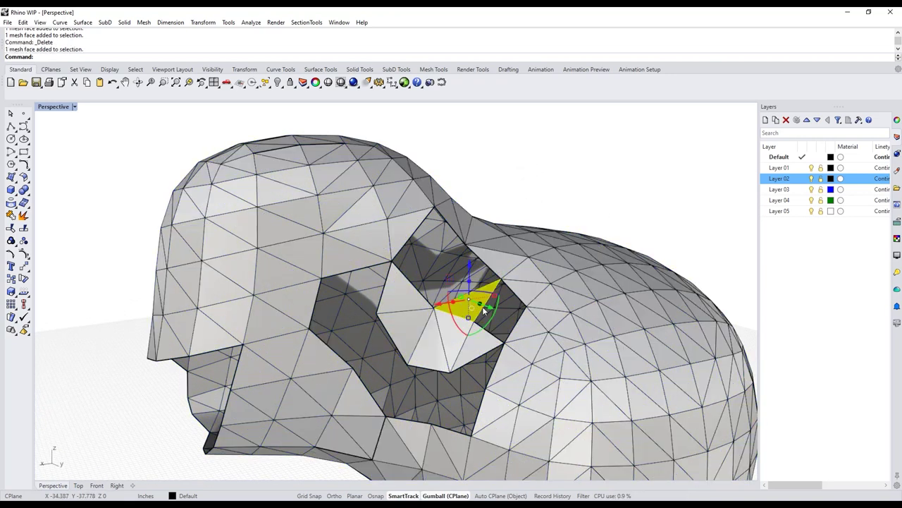
{"action": "key", "text": "Delete"}
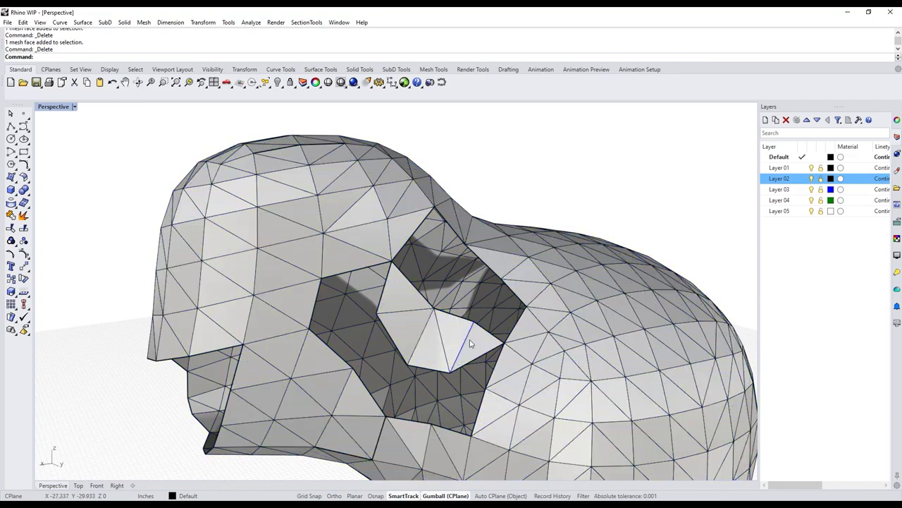
{"action": "left_click", "coordinate": [478, 346], "text": "ctrl+shift"}
{"action": "key", "text": "Delete"}
{"action": "right_click_drag", "start_coordinate": [478, 339], "coordinate": [480, 296]}
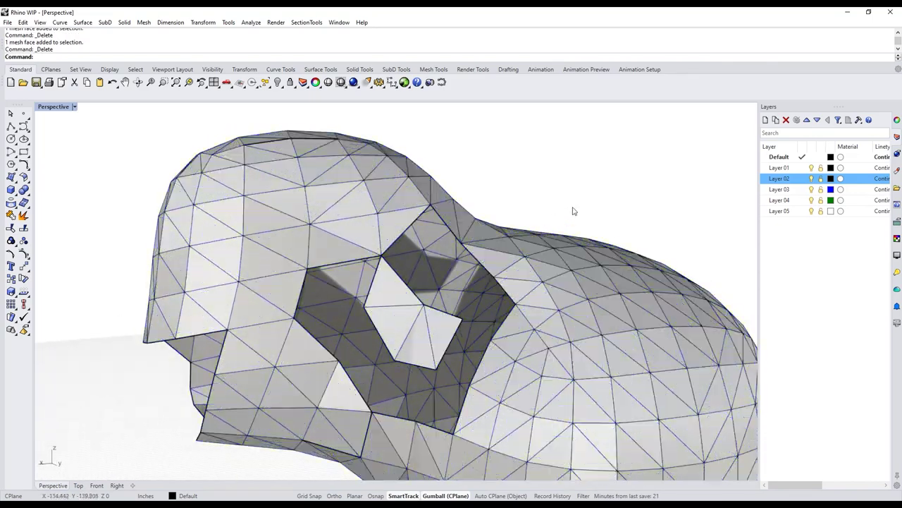
{"action": "right_click_drag", "start_coordinate": [586, 205], "coordinate": [624, 199]}
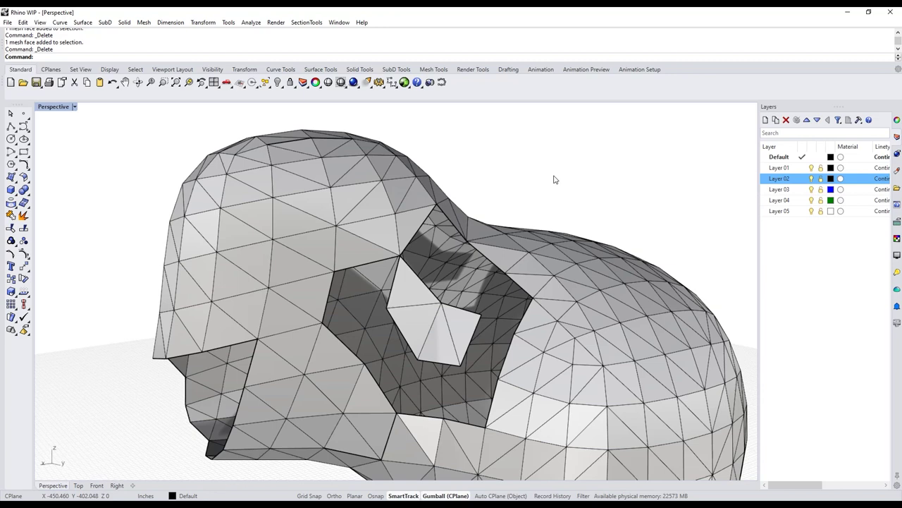
Bridge the central patch's end edge to the opposite hole boundary edge using PatchSingleFace with JoinMesh=Yes.
{"action": "left_click", "coordinate": [144, 22]}
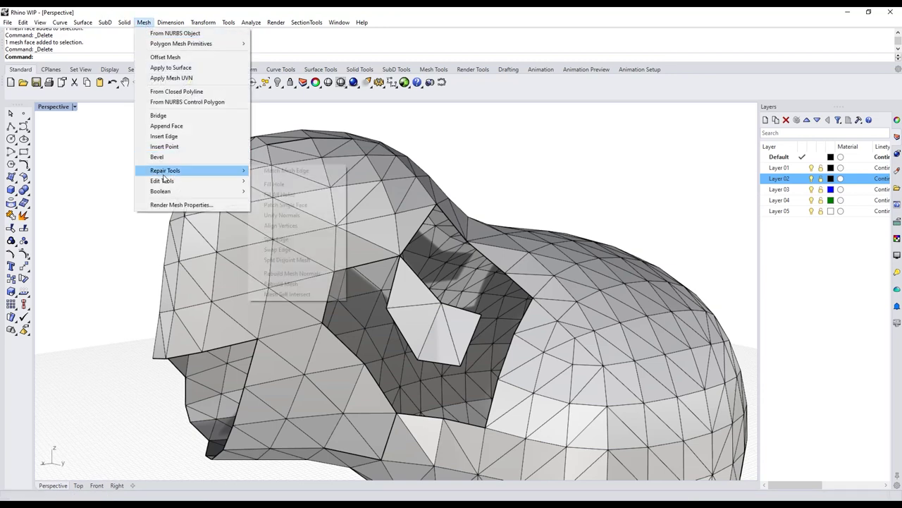
{"action": "left_click", "coordinate": [273, 205]}
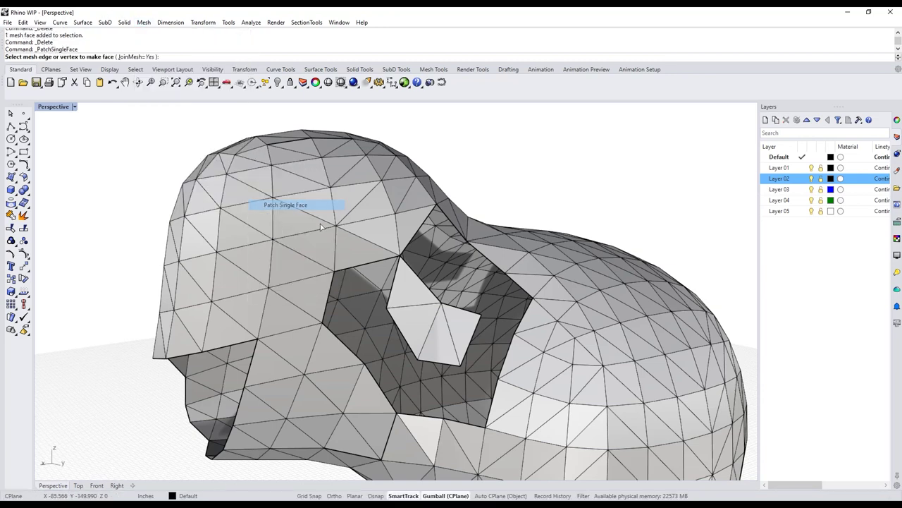
{"action": "left_click", "coordinate": [474, 340]}
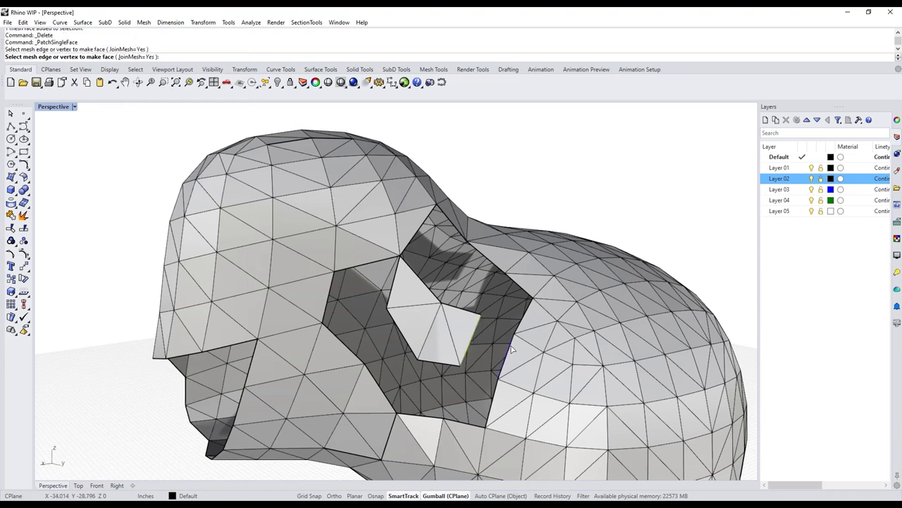
{"action": "left_click", "coordinate": [508, 355]}
{"action": "right_click_drag", "start_coordinate": [509, 354], "coordinate": [467, 314]}
{"action": "left_click", "coordinate": [553, 157]}
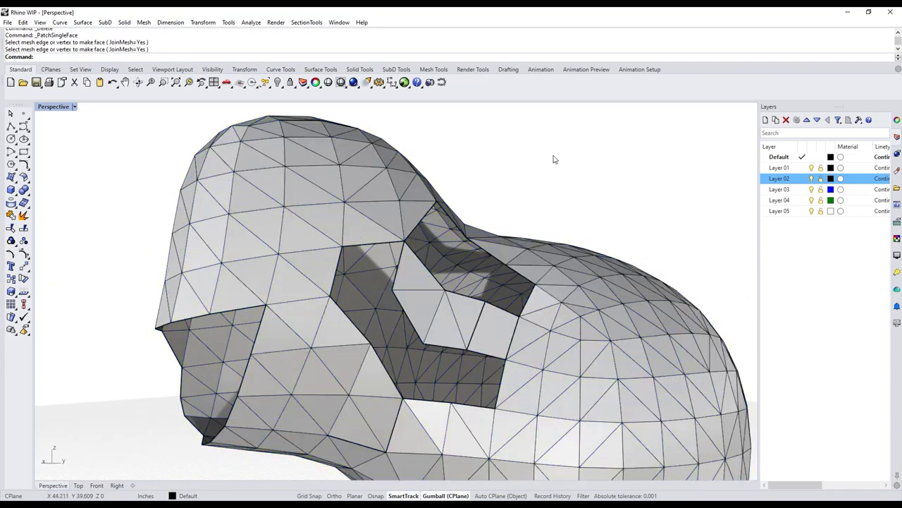
Add a single patch face between the central patch's edge on the head side and the adjoining hole boundary edge.
{"action": "left_click", "coordinate": [418, 264]}
{"action": "right_click", "coordinate": [417, 264]}
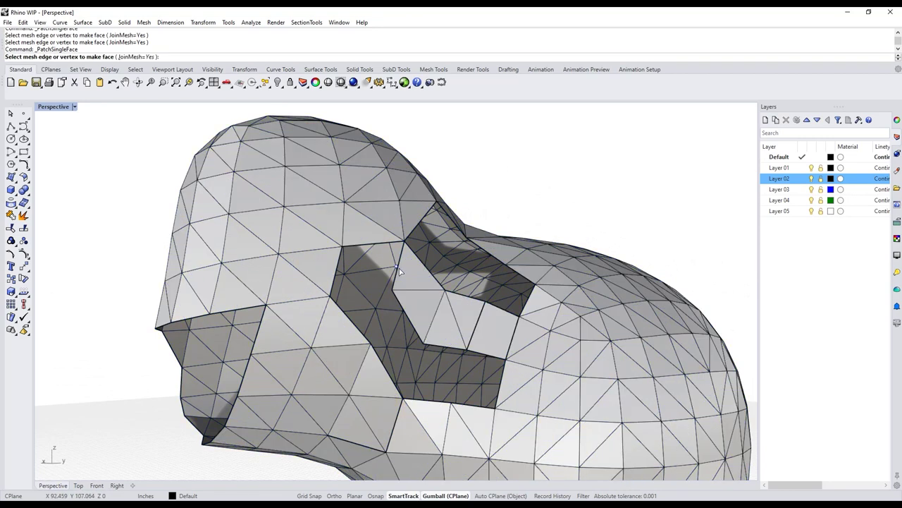
{"action": "left_click", "coordinate": [350, 248]}
{"action": "mouse_move", "coordinate": [569, 181]}
{"action": "right_mouse_down"}
{"action": "mouse_move", "coordinate": [492, 199]}
{"action": "mouse_move", "coordinate": [562, 172]}
{"action": "mouse_move", "coordinate": [561, 190]}
{"action": "right_mouse_up"}
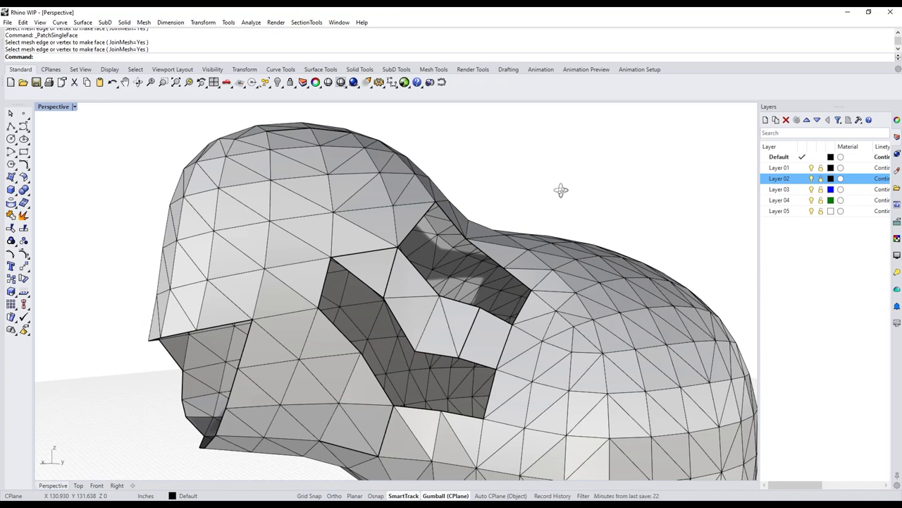
{"action": "right_click_drag", "start_coordinate": [561, 190], "coordinate": [559, 215]}
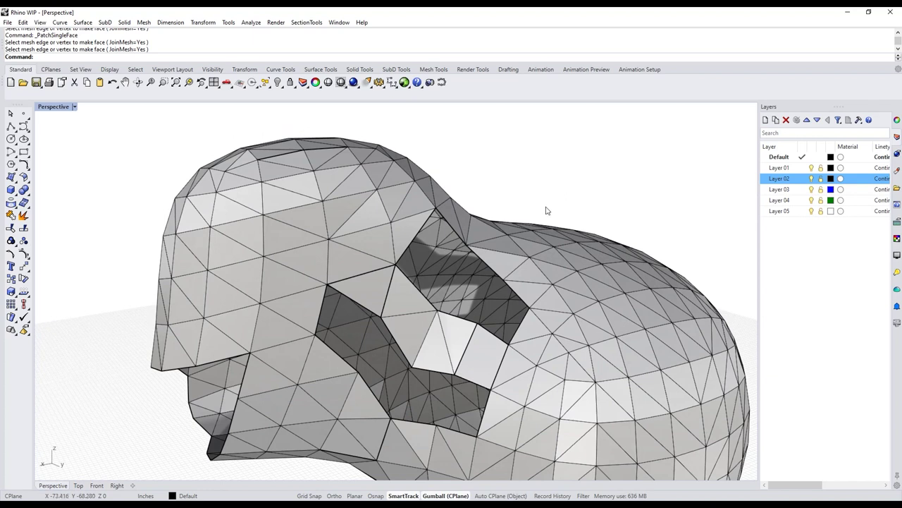
Add a single patch face across the upper opening, from the central patch's upper edge to the boundary edge opposite.
{"action": "right_click", "coordinate": [530, 177]}
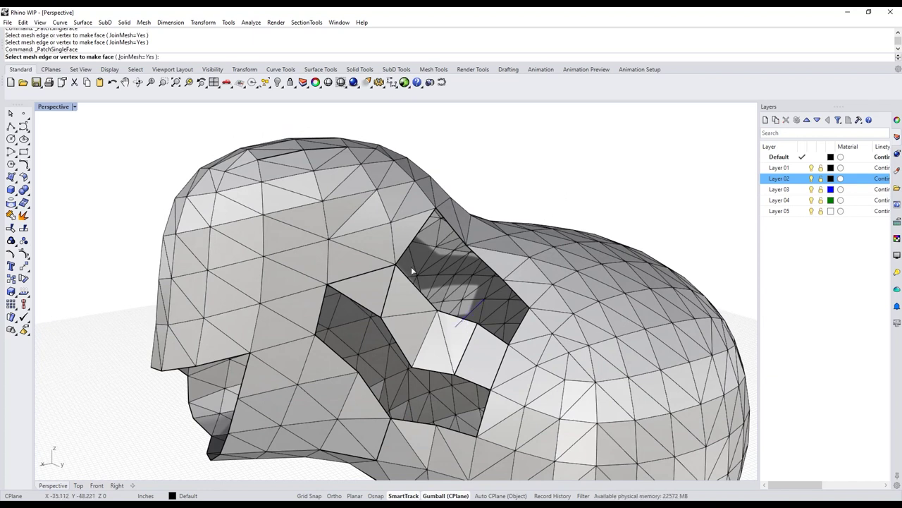
{"action": "left_click", "coordinate": [466, 324]}
{"action": "left_click", "coordinate": [494, 271]}
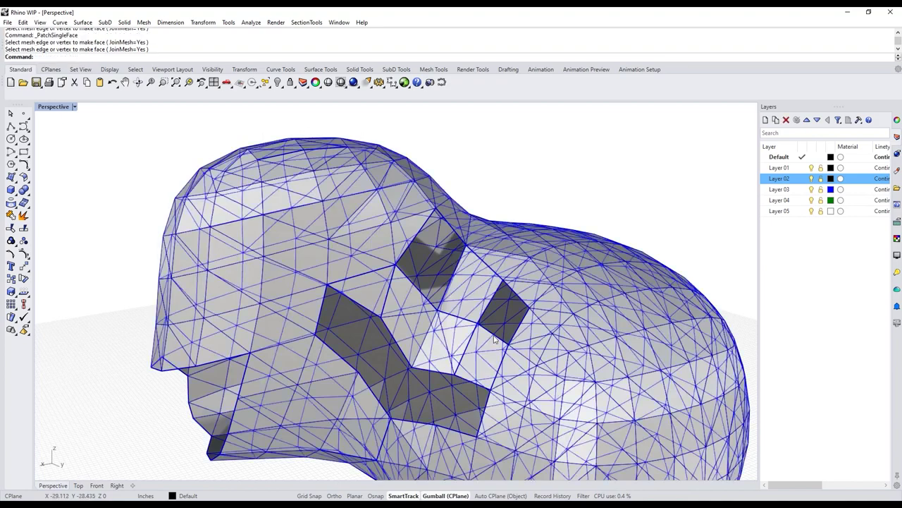
{"action": "left_click", "coordinate": [532, 216]}
{"action": "right_click_drag", "start_coordinate": [532, 215], "coordinate": [501, 169]}
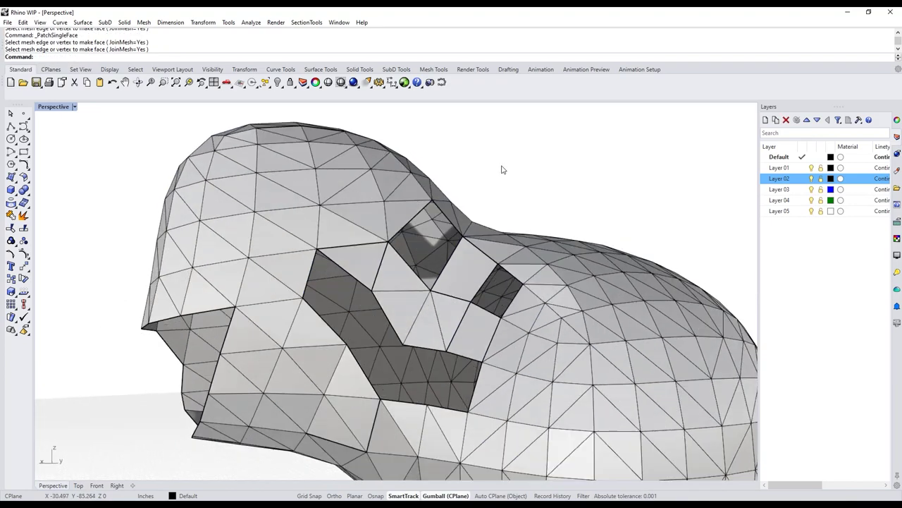
Bridge the central patch's lower edge to the opposite hole boundary edge with a single patch face.
{"action": "right_click", "coordinate": [573, 158]}
{"action": "left_click", "coordinate": [398, 342]}
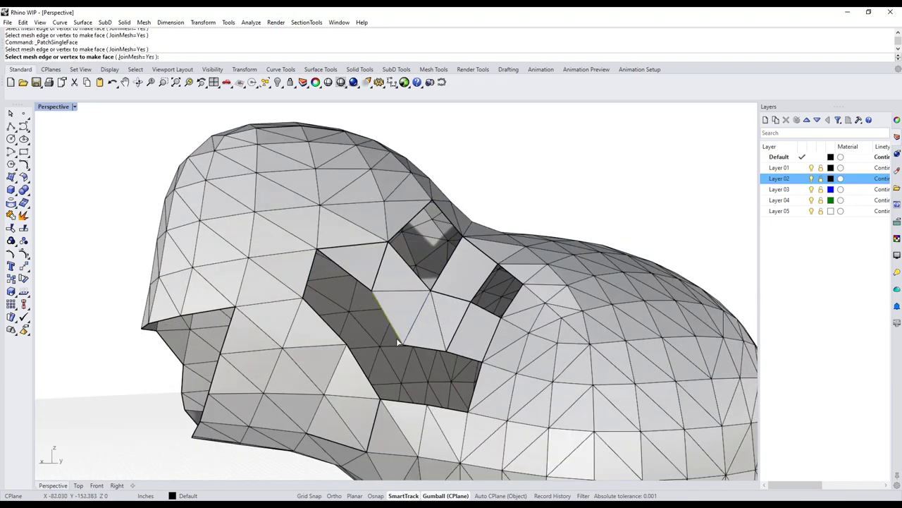
{"action": "left_click", "coordinate": [377, 393]}
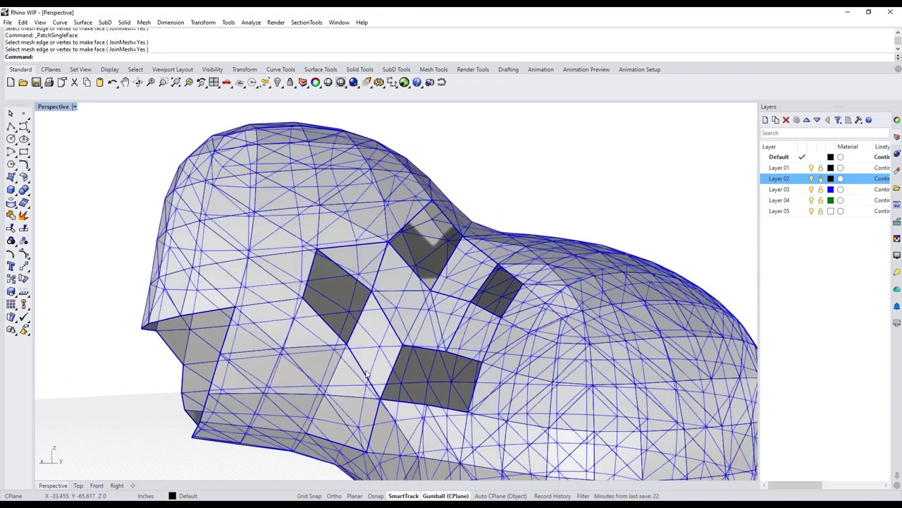
Fill the four remaining small holes around the central patch one by one using FillMeshHole with JoinMesh=Yes.
{"action": "right_click_drag", "start_coordinate": [581, 147], "coordinate": [555, 179]}
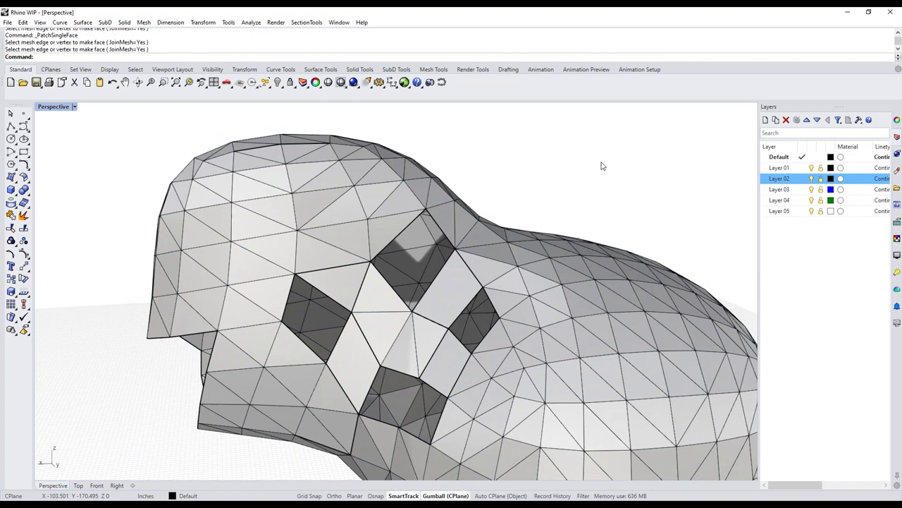
{"action": "type", "text": "FillMeshHole"}
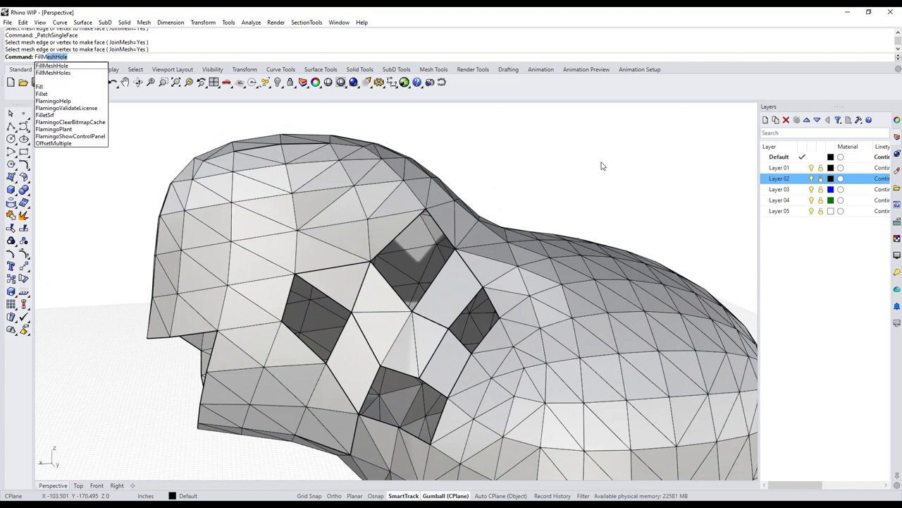
{"action": "key", "text": "Return"}
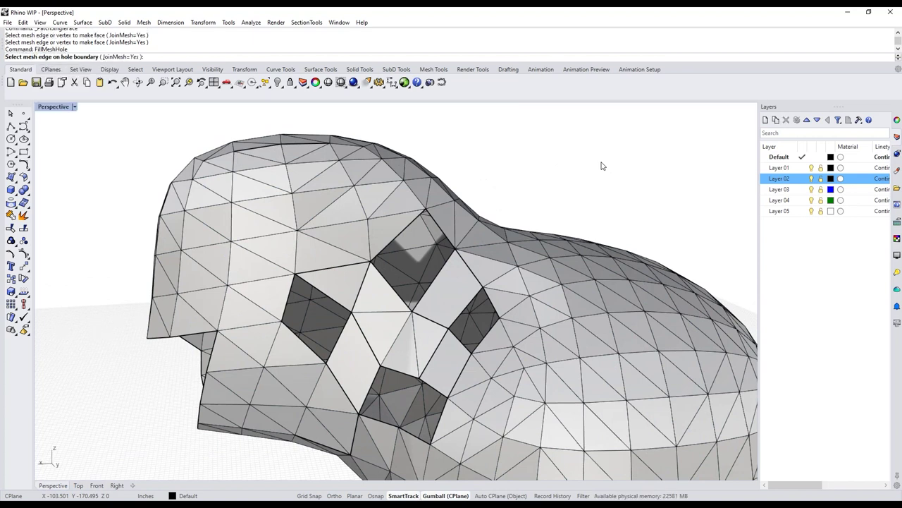
{"action": "left_click", "coordinate": [454, 261]}
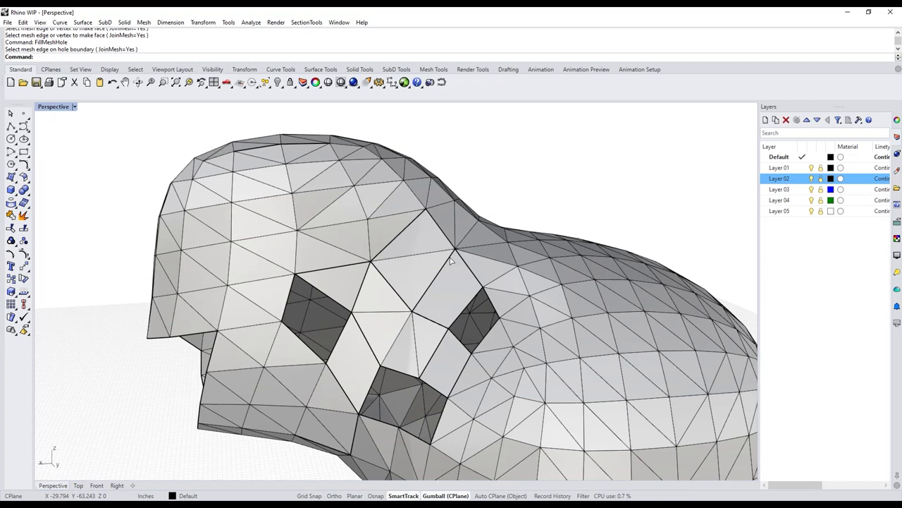
{"action": "key", "text": "Return"}
{"action": "left_click", "coordinate": [485, 342]}
{"action": "key", "text": "Return"}
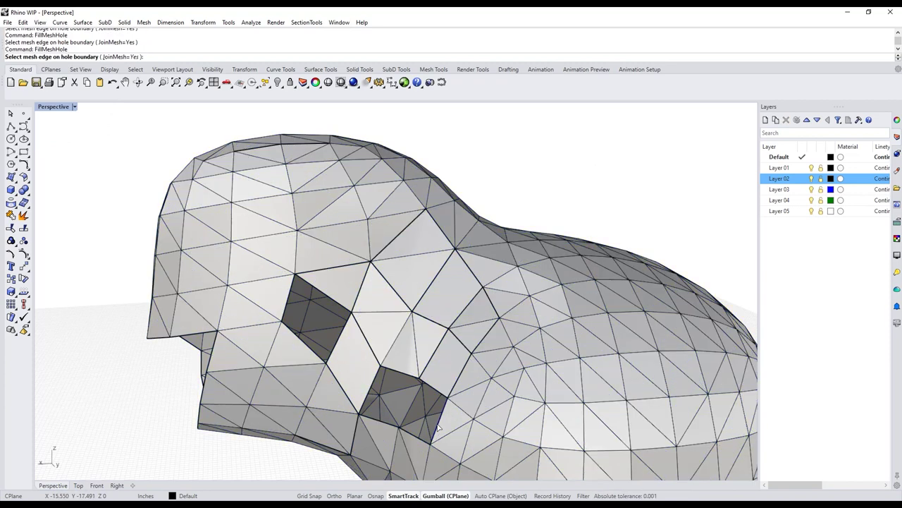
{"action": "left_click", "coordinate": [438, 426]}
{"action": "key", "text": "Return"}
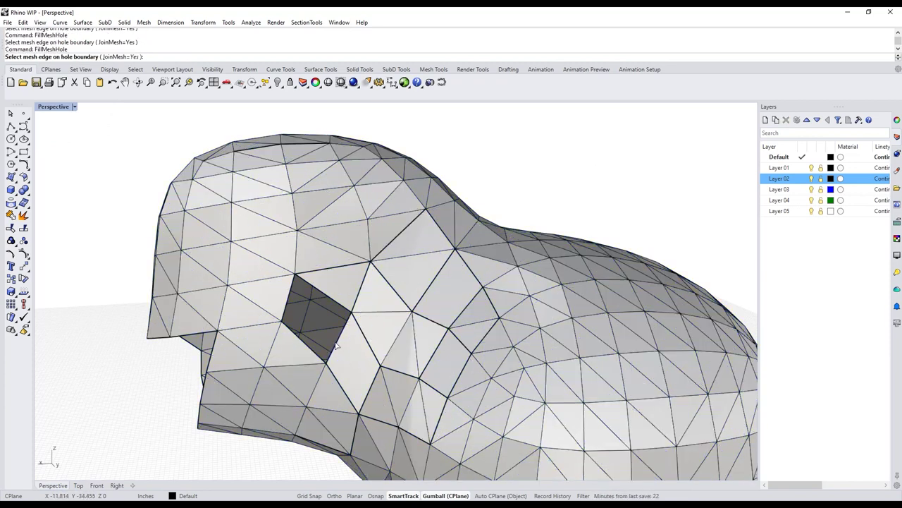
{"action": "left_click", "coordinate": [335, 344]}
Try to close the large opening at the narrow end with FillMeshHole, and undo that fill.
{"action": "right_click_drag", "start_coordinate": [591, 158], "coordinate": [620, 120]}
{"action": "scroll", "coordinate": [617, 172], "scroll_direction": "down", "scroll_amount": 3}
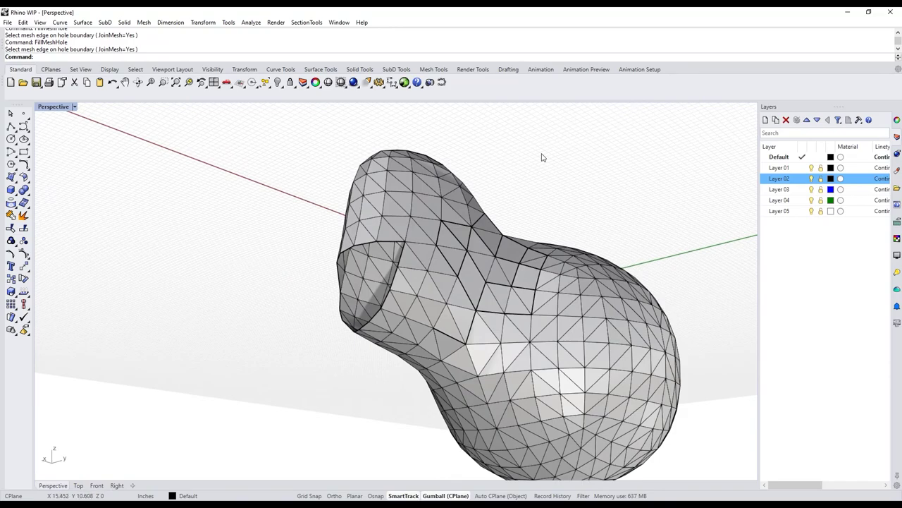
{"action": "scroll", "coordinate": [516, 171], "scroll_direction": "up", "scroll_amount": 4}
{"action": "right_click_drag", "start_coordinate": [515, 172], "coordinate": [497, 163]}
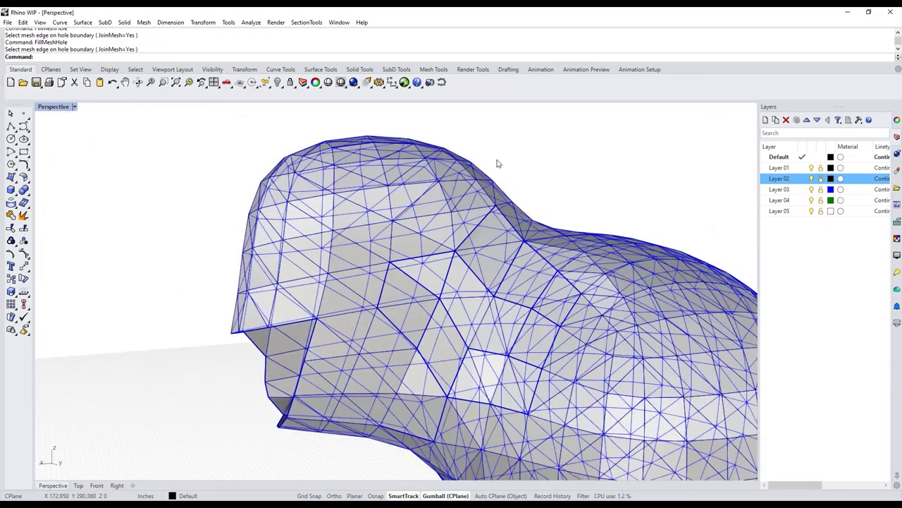
{"action": "right_click_drag", "start_coordinate": [134, 348], "coordinate": [151, 395]}
{"action": "right_click", "coordinate": [151, 401]}
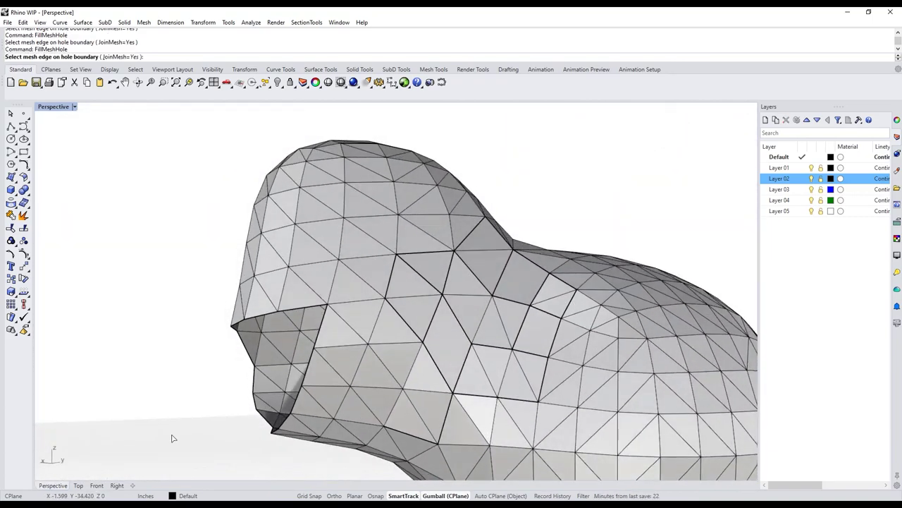
{"action": "left_click", "coordinate": [285, 425]}
{"action": "right_click_drag", "start_coordinate": [186, 416], "coordinate": [392, 409]}
{"action": "key", "text": "ctrl+z"}
{"action": "right_click_drag", "start_coordinate": [631, 407], "coordinate": [229, 255]}
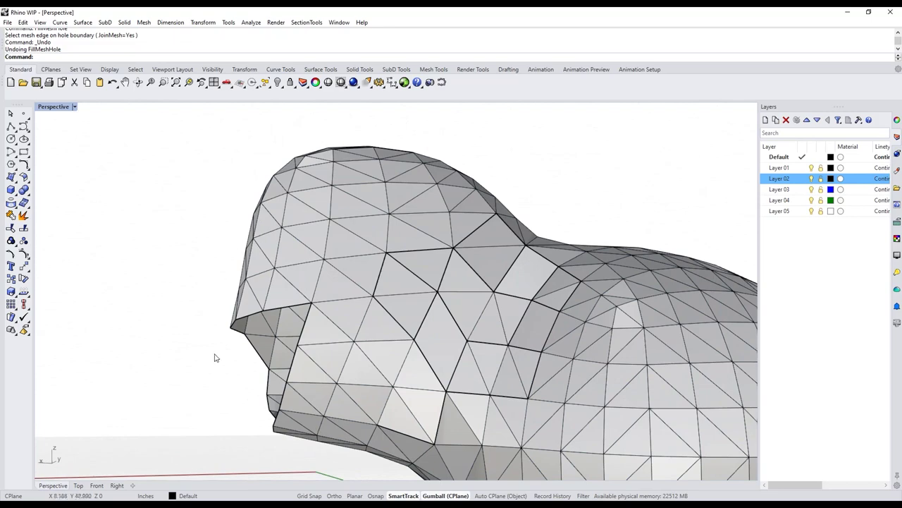
Draw a degree 3 interpolated curve through three mesh vertices above the large opening, across it, and along the vertices below.
{"action": "right_click_drag", "start_coordinate": [358, 446], "coordinate": [355, 361]}
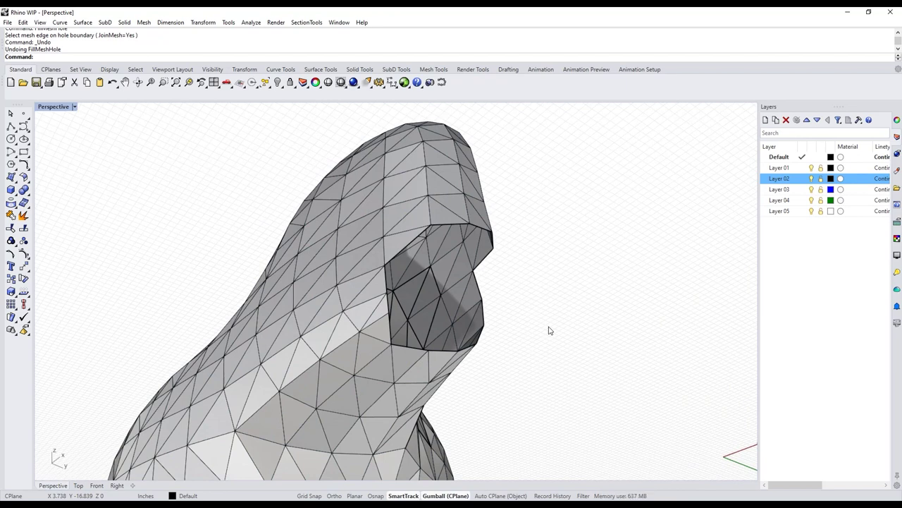
{"action": "right_click_drag", "start_coordinate": [571, 330], "coordinate": [538, 315]}
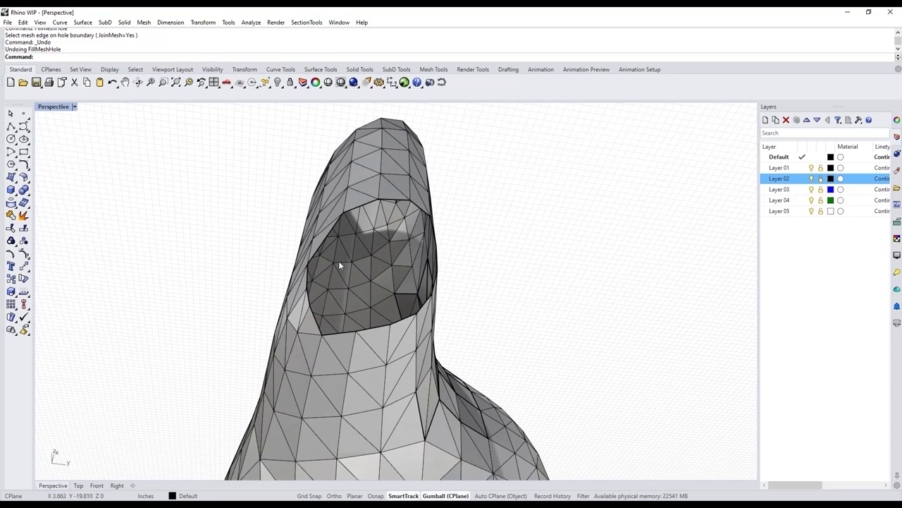
{"action": "left_click", "coordinate": [11, 140]}
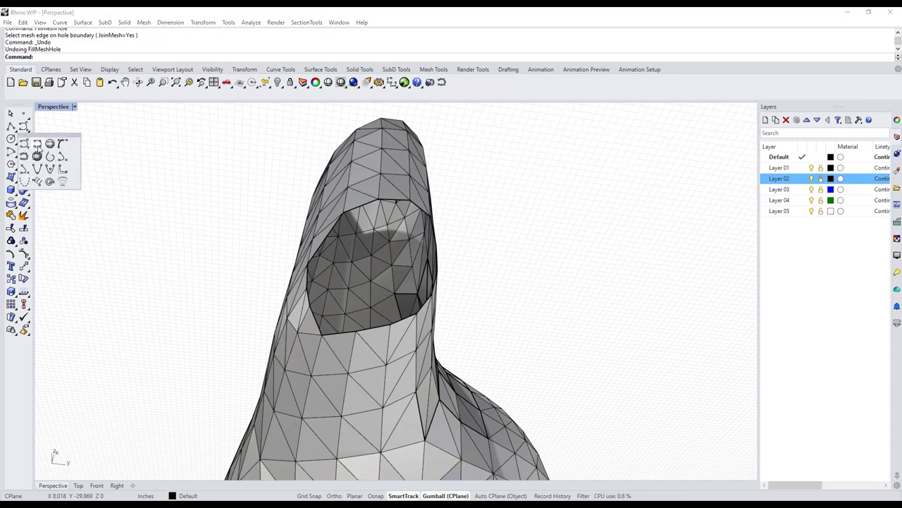
{"action": "left_click", "coordinate": [37, 155]}
{"action": "right_click_drag", "start_coordinate": [266, 209], "coordinate": [216, 251]}
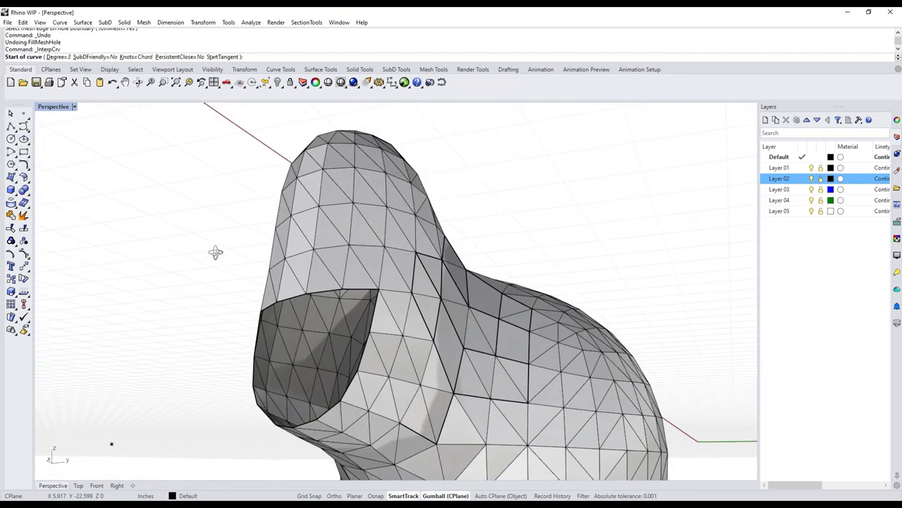
{"action": "left_click", "coordinate": [318, 206]}
{"action": "left_click", "coordinate": [313, 247]}
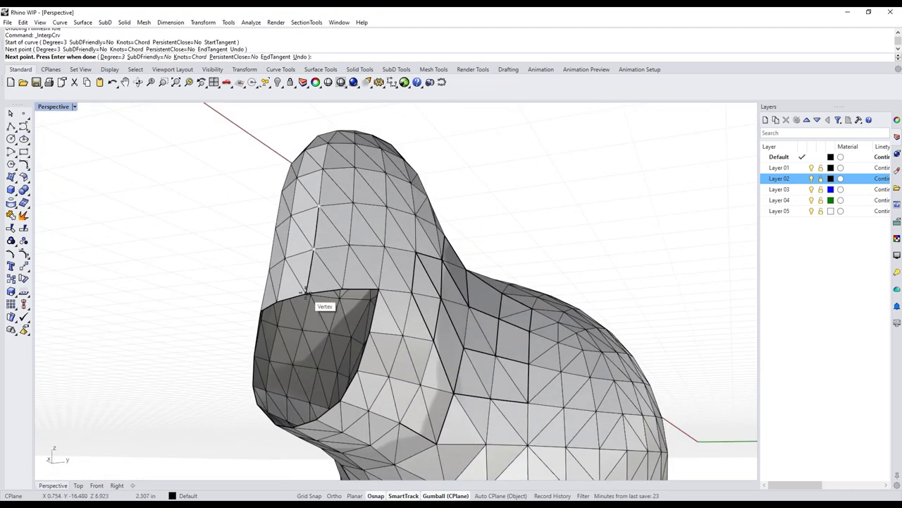
{"action": "left_click", "coordinate": [308, 292]}
{"action": "right_click_drag", "start_coordinate": [301, 363], "coordinate": [332, 367]}
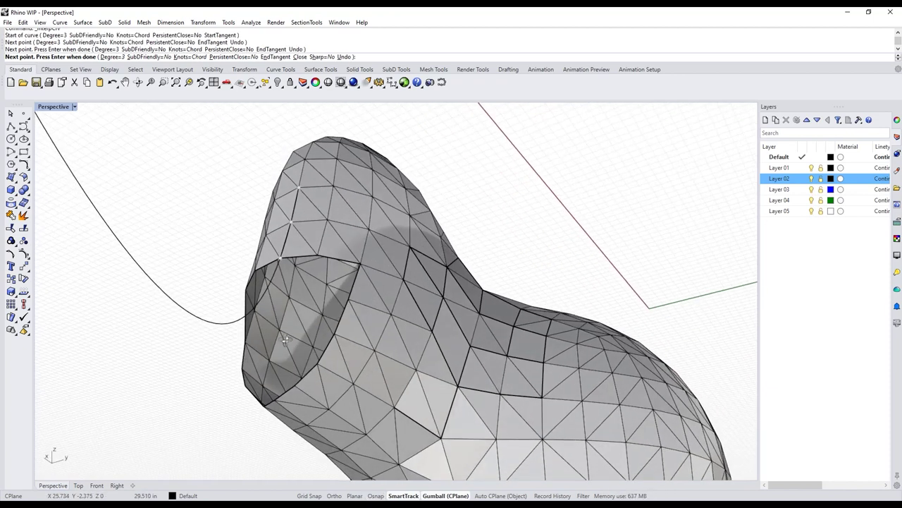
{"action": "left_click", "coordinate": [296, 386]}
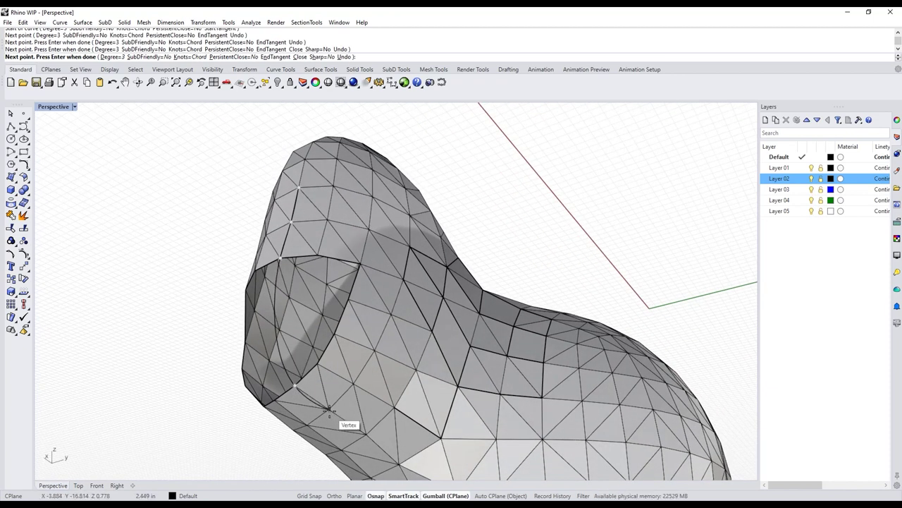
{"action": "left_click", "coordinate": [329, 409]}
{"action": "left_click", "coordinate": [366, 434]}
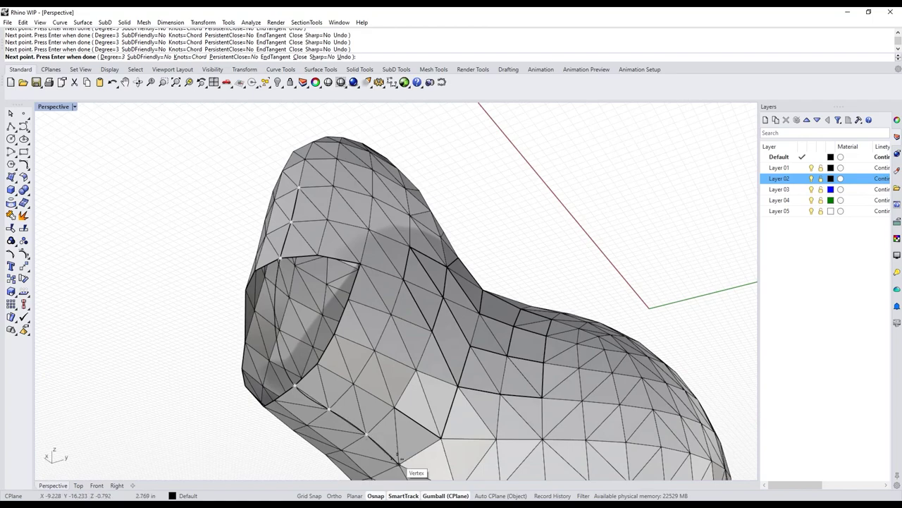
{"action": "right_click", "coordinate": [400, 463]}
{"action": "left_click", "coordinate": [410, 381]}
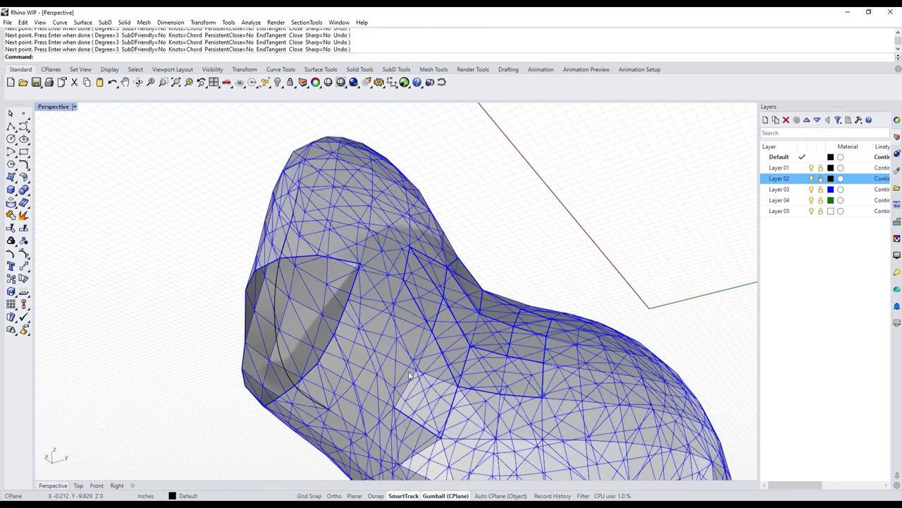
Draw a second interpolated curve across the large opening beside the first, snapping to the neighbouring column of mesh vertices above and below.
{"action": "right_click_drag", "start_coordinate": [410, 375], "coordinate": [374, 418]}
{"action": "left_click", "coordinate": [200, 416]}
{"action": "right_click_drag", "start_coordinate": [167, 405], "coordinate": [154, 296]}
{"action": "right_click", "coordinate": [154, 296]}
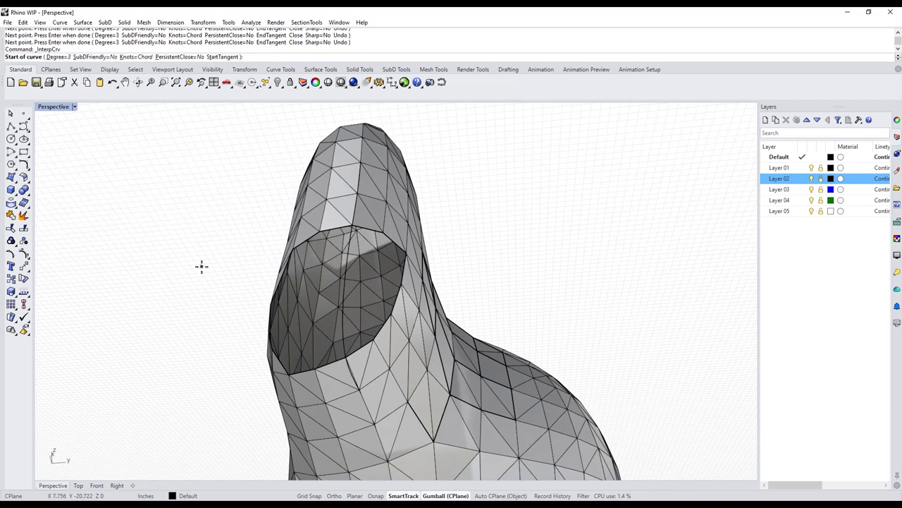
{"action": "left_click", "coordinate": [333, 172]}
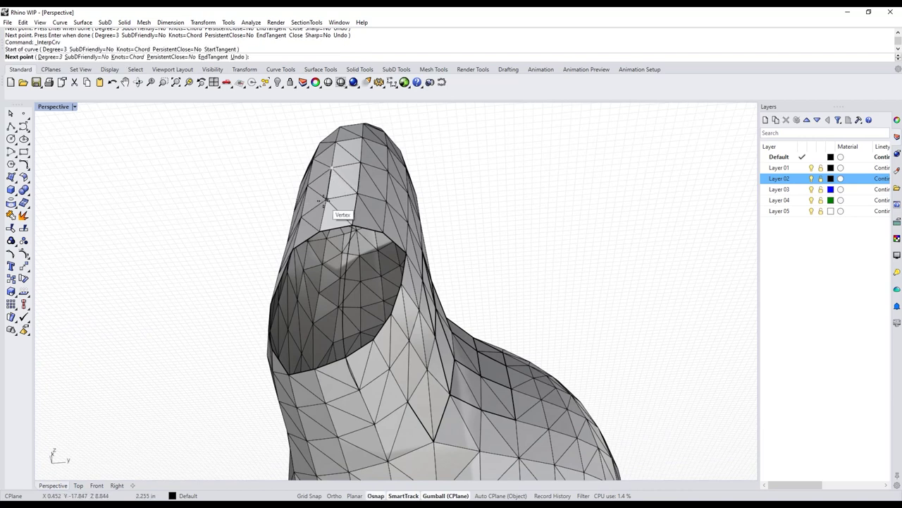
{"action": "left_click", "coordinate": [323, 200]}
{"action": "left_click", "coordinate": [318, 231]}
{"action": "right_click_drag", "start_coordinate": [318, 236], "coordinate": [238, 402]}
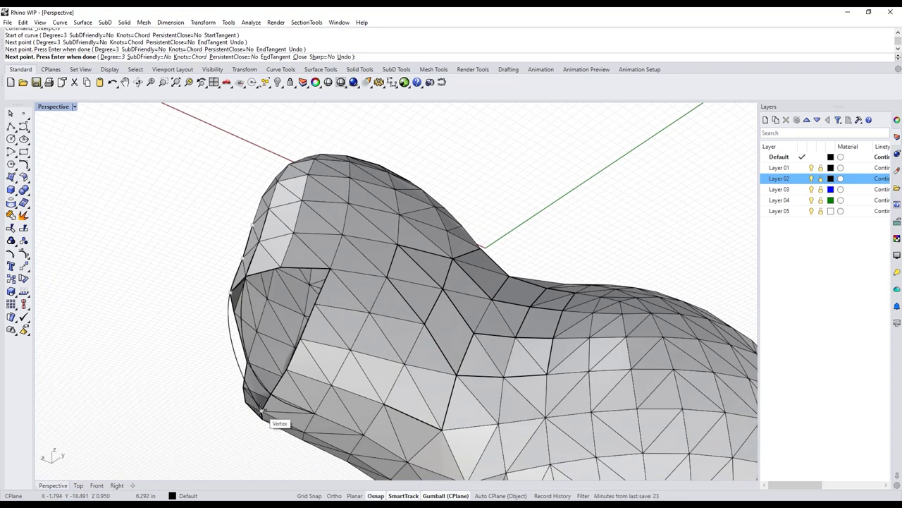
{"action": "left_click", "coordinate": [261, 403]}
{"action": "left_click", "coordinate": [304, 432]}
{"action": "left_click", "coordinate": [350, 454]}
{"action": "left_click", "coordinate": [392, 478]}
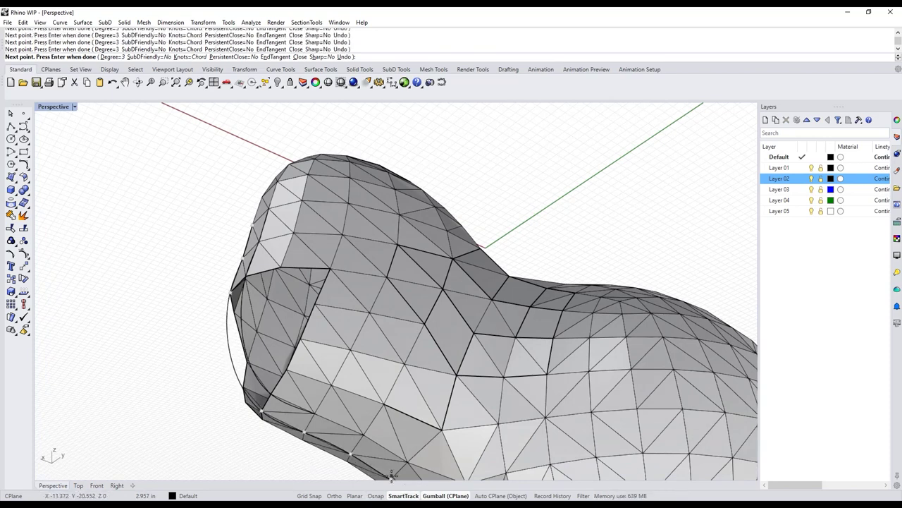
{"action": "right_click", "coordinate": [389, 477]}
Loft the two curves spanning the large opening with Normal style and Do not simplify.
{"action": "right_click_drag", "start_coordinate": [177, 387], "coordinate": [621, 330]}
{"action": "right_click_drag", "start_coordinate": [600, 271], "coordinate": [584, 343]}
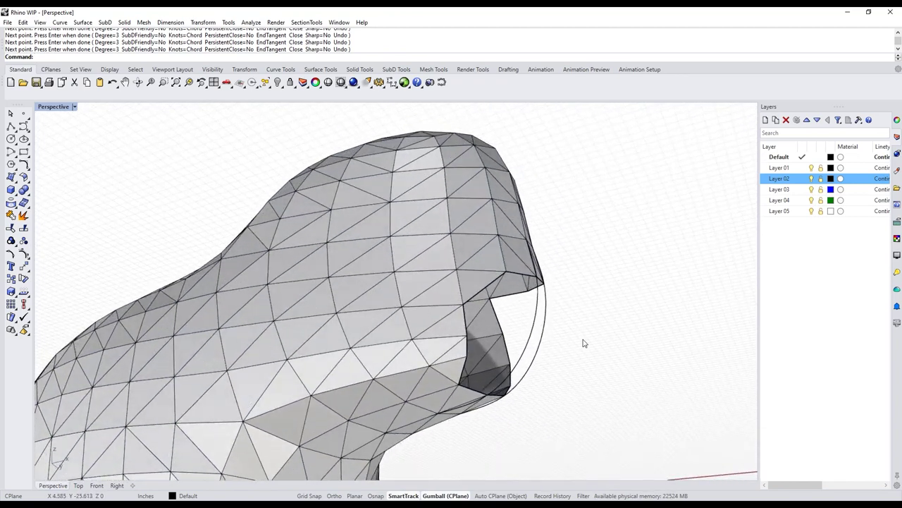
{"action": "right_click_drag", "start_coordinate": [598, 340], "coordinate": [625, 311]}
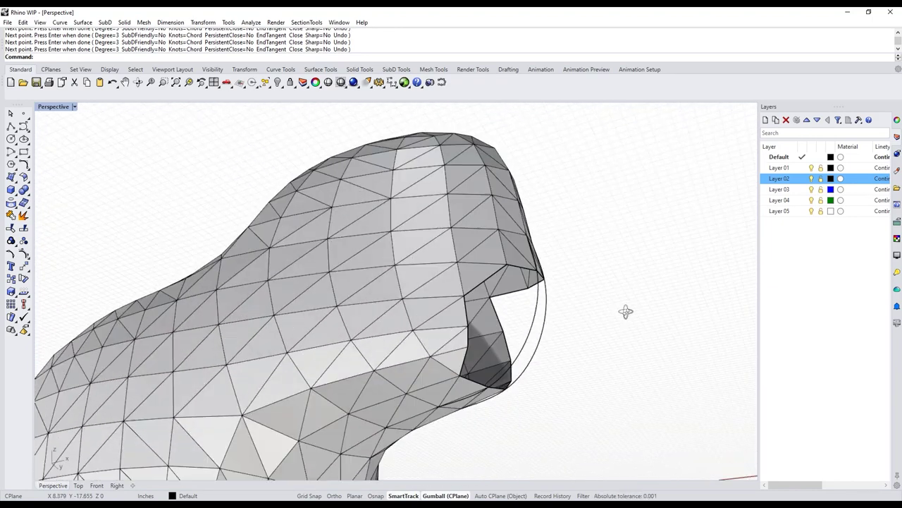
{"action": "left_click", "coordinate": [544, 333]}
{"action": "middle_click", "coordinate": [615, 360]}
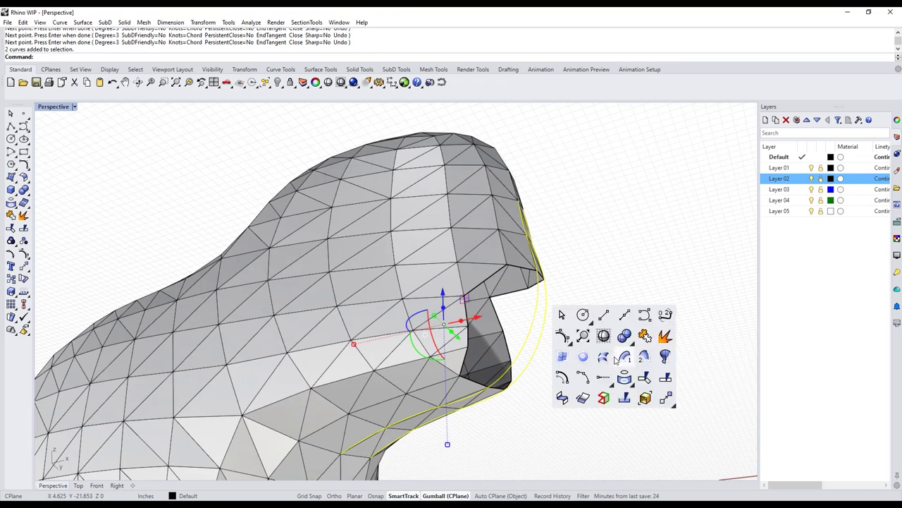
{"action": "left_click", "coordinate": [619, 357]}
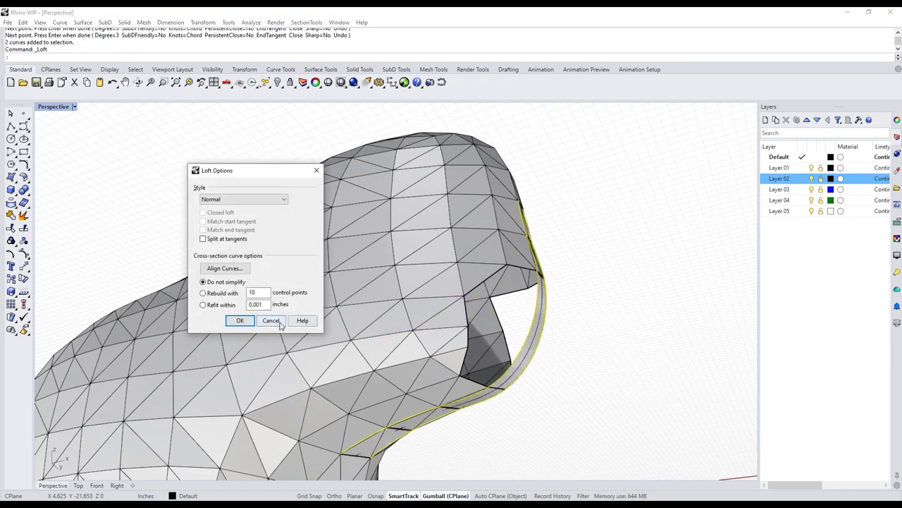
{"action": "left_click", "coordinate": [239, 320]}
Start meshing the lofted strip and preview it with maximum edge-to-surface distance 0 and maximum edge length 1.
{"action": "right_click_drag", "start_coordinate": [536, 353], "coordinate": [601, 371]}
{"action": "left_click", "coordinate": [601, 371]}
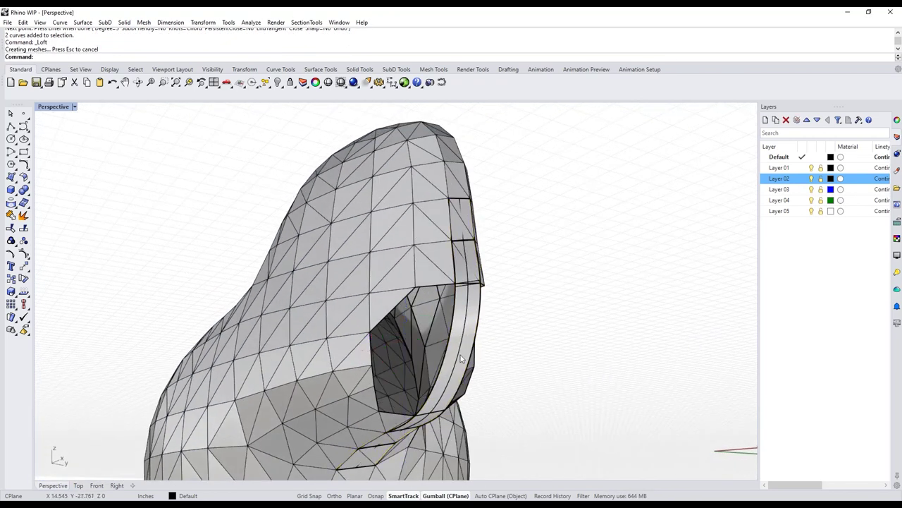
{"action": "left_click", "coordinate": [466, 352]}
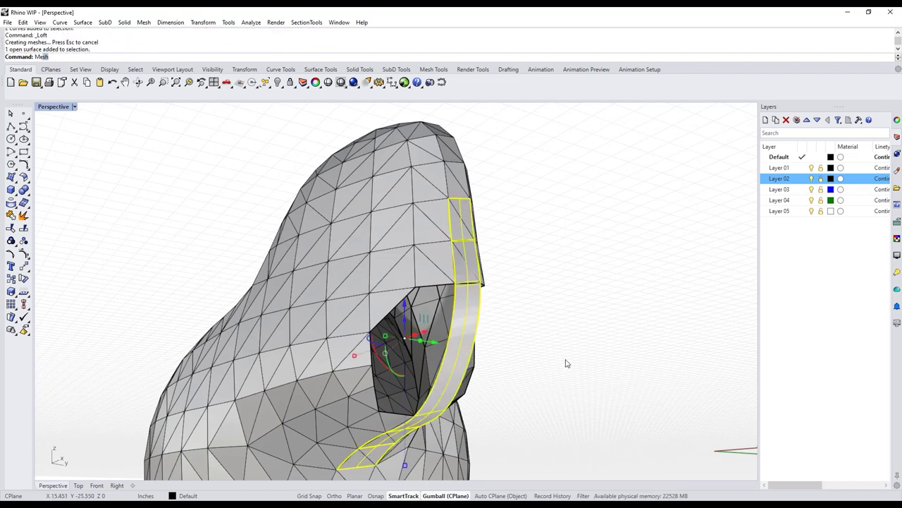
{"action": "key", "text": "Return"}
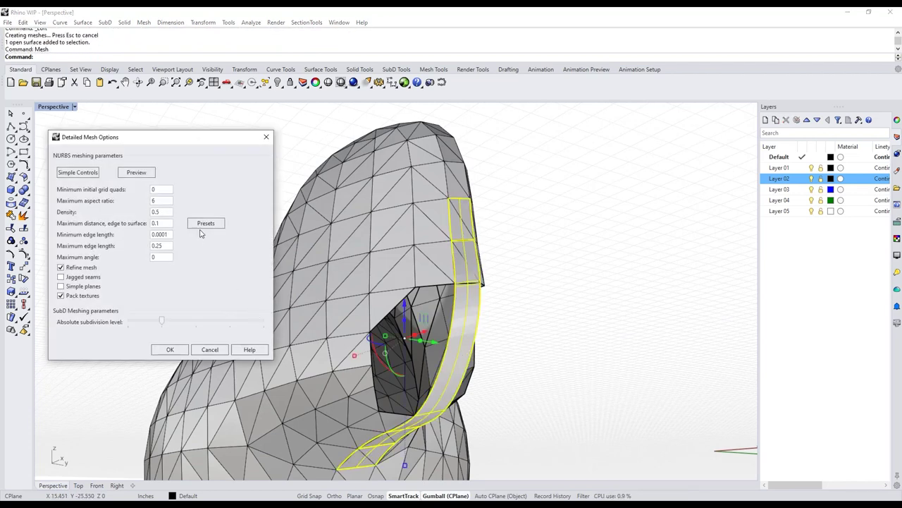
{"action": "left_click", "coordinate": [136, 173]}
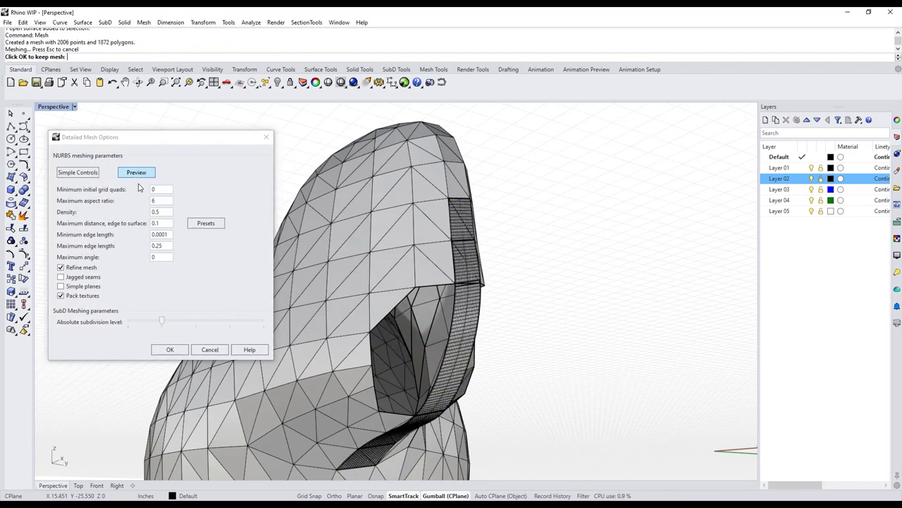
{"action": "double_click", "coordinate": [165, 246]}
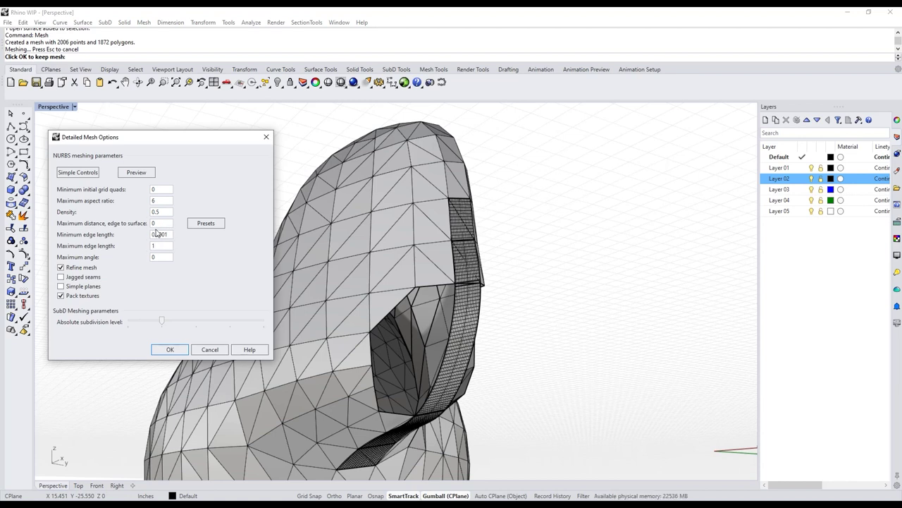
{"action": "left_click", "coordinate": [136, 174]}
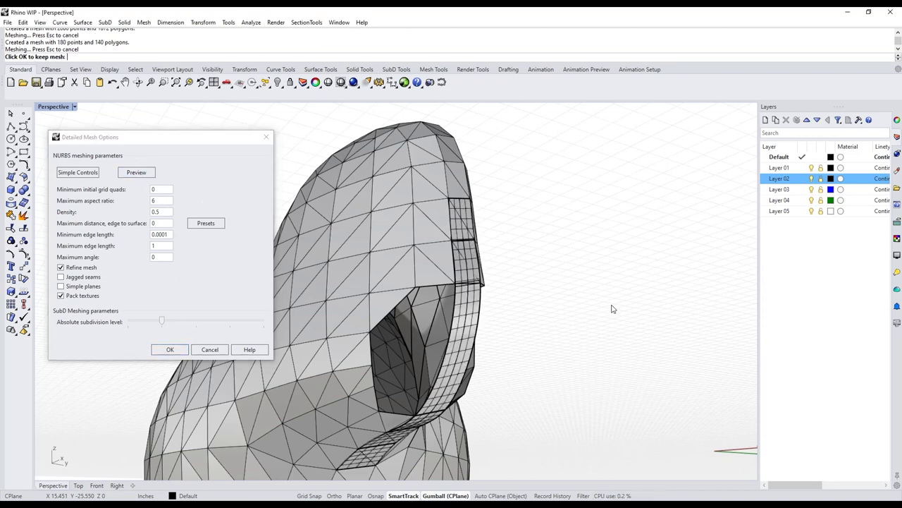
Create the strip's mesh using the simple meshing controls at the fewest-polygons setting.
{"action": "left_click", "coordinate": [77, 172]}
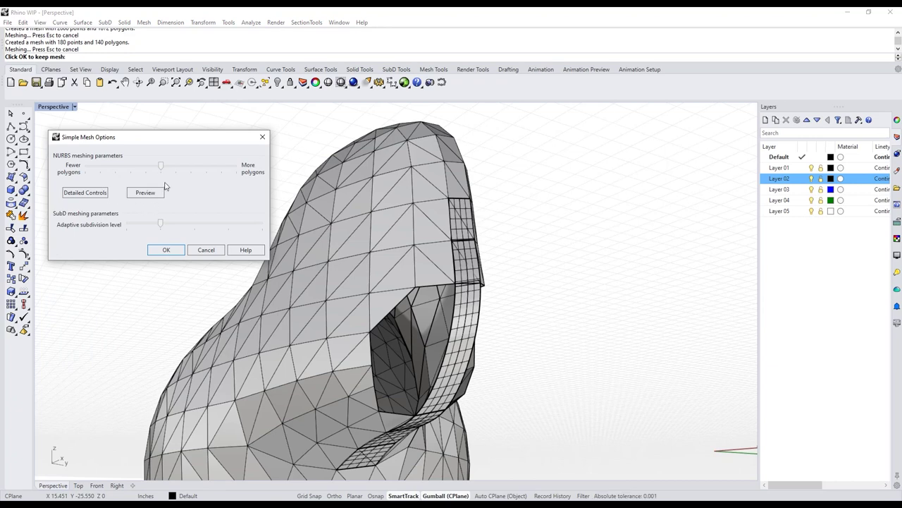
{"action": "left_click", "coordinate": [154, 192]}
{"action": "right_click_drag", "start_coordinate": [566, 310], "coordinate": [581, 306]}
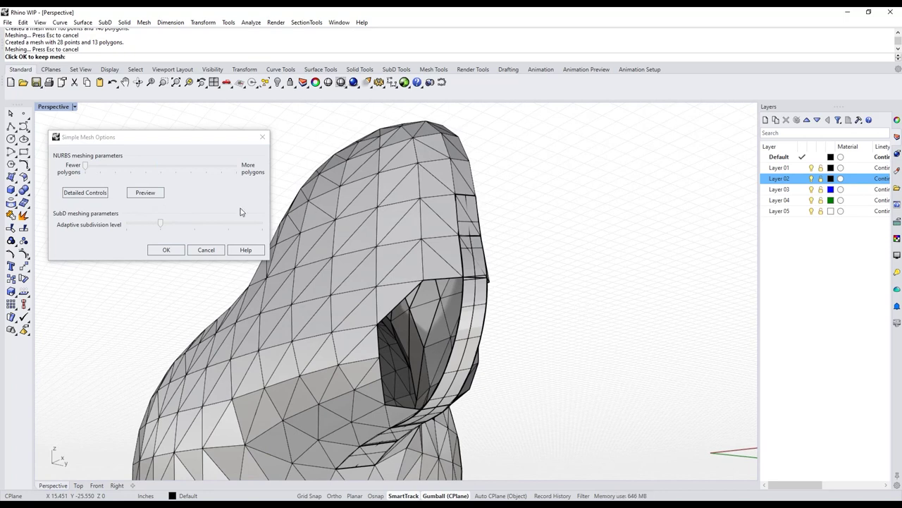
{"action": "left_click", "coordinate": [167, 251]}
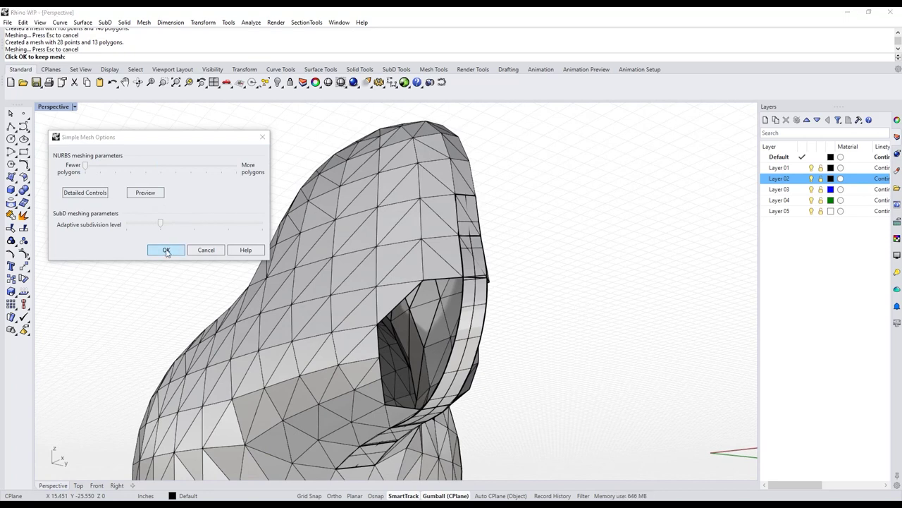
Delete the original lofted surface, keeping the new mesh strip across the opening.
{"action": "left_click", "coordinate": [589, 354]}
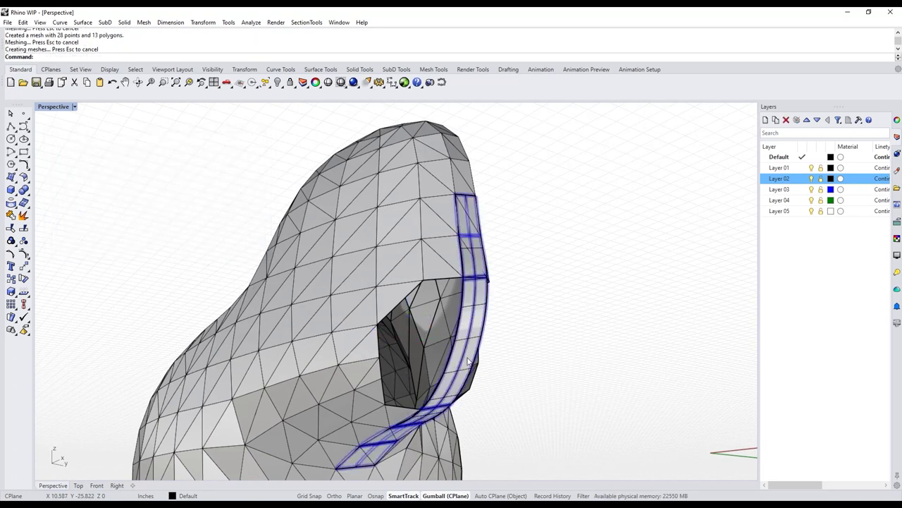
{"action": "left_click", "coordinate": [469, 360]}
{"action": "key", "text": "Delete"}
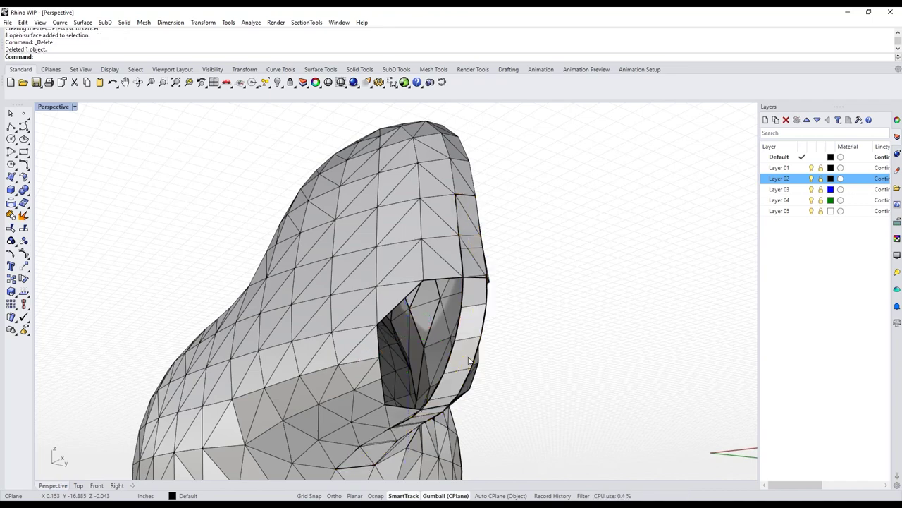
Delete the two strip mesh faces where the strip crosses the upper and lower rims of the large opening.
{"action": "right_click_drag", "start_coordinate": [469, 360], "coordinate": [256, 376]}
{"action": "left_click", "coordinate": [256, 376]}
{"action": "mouse_move", "coordinate": [143, 330]}
{"action": "right_mouse_down"}
{"action": "mouse_move", "coordinate": [143, 345]}
{"action": "mouse_move", "coordinate": [137, 332]}
{"action": "right_mouse_up"}
{"action": "left_click", "coordinate": [133, 346]}
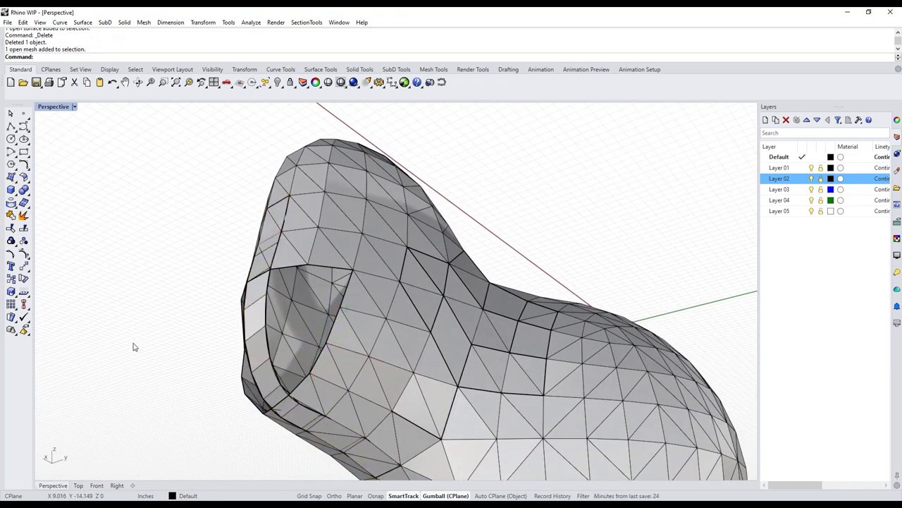
{"action": "scroll", "coordinate": [220, 414], "scroll_direction": "up", "scroll_amount": 5}
{"action": "left_click", "coordinate": [315, 396], "text": "ctrl+shift"}
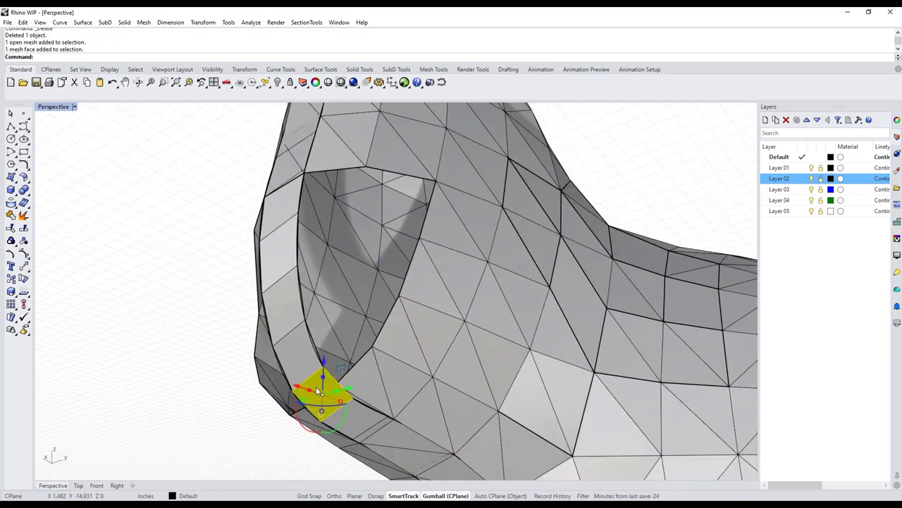
{"action": "right_click_drag", "start_coordinate": [137, 251], "coordinate": [159, 282]}
{"action": "left_click", "coordinate": [296, 317], "text": "ctrl+shift"}
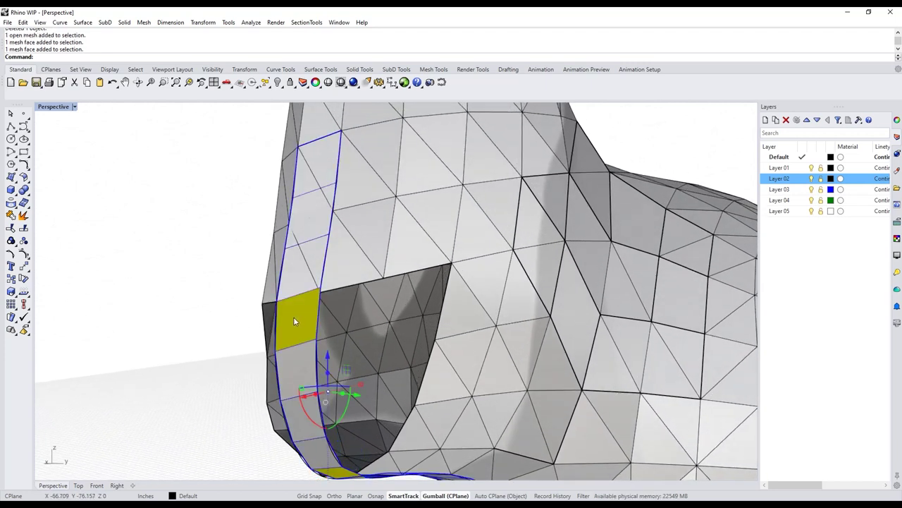
{"action": "key", "text": "Delete"}
Isolate the mesh strip from the rest of the model and check which of its pieces are still one mesh.
{"action": "left_click", "coordinate": [304, 377]}
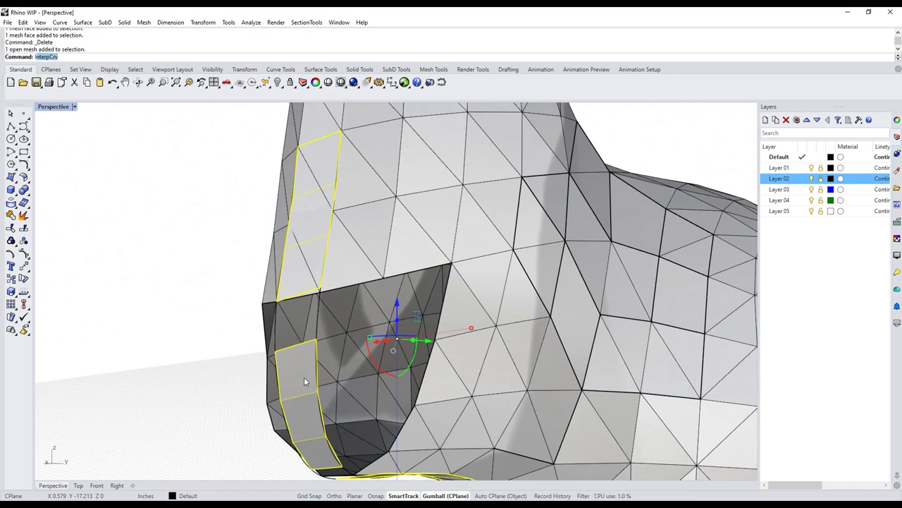
{"action": "type", "text": "solate"}
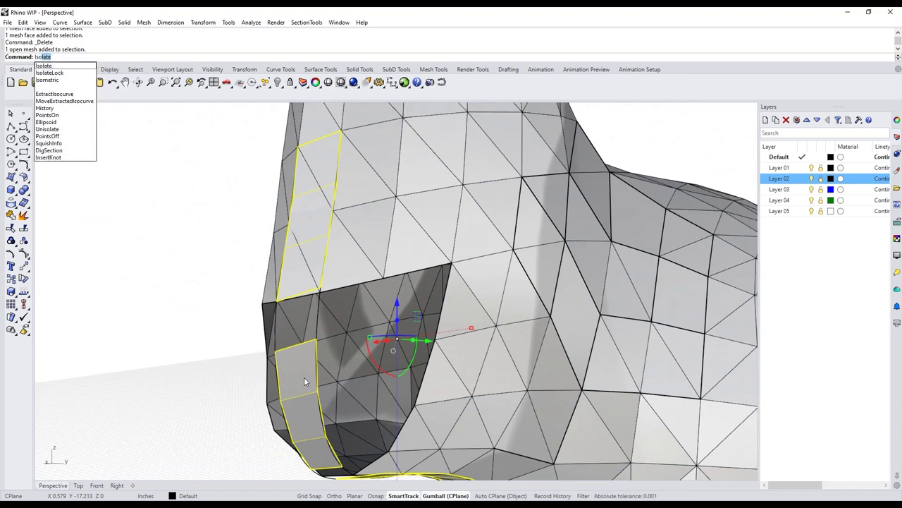
{"action": "key", "text": "Return"}
{"action": "scroll", "coordinate": [355, 357], "scroll_direction": "down", "scroll_amount": 7}
{"action": "right_click_drag", "start_coordinate": [427, 350], "coordinate": [489, 312], "text": "shift"}
{"action": "left_click", "coordinate": [489, 312]}
{"action": "left_click", "coordinate": [357, 351]}
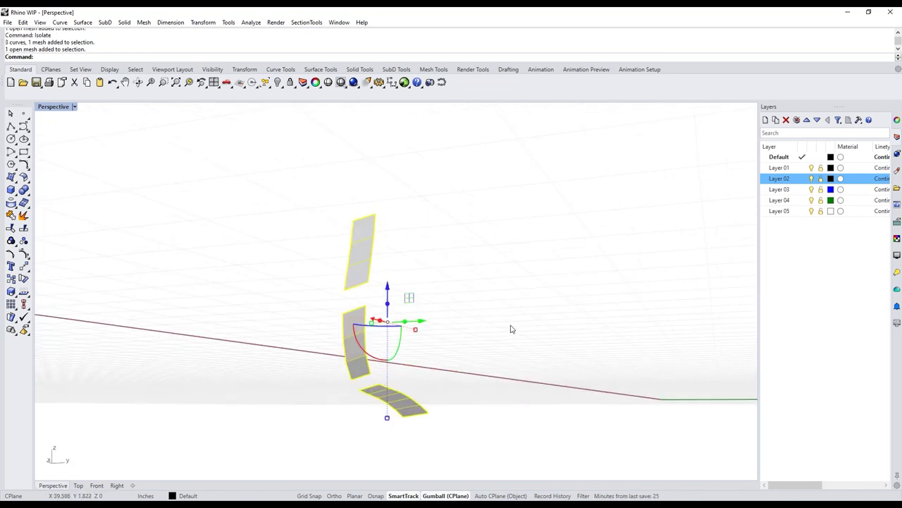
{"action": "key", "text": "Escape"}
Separate the unconnected pieces of the mesh strip with SplitDisjointMesh.
{"action": "type", "text": "SplitDi"}
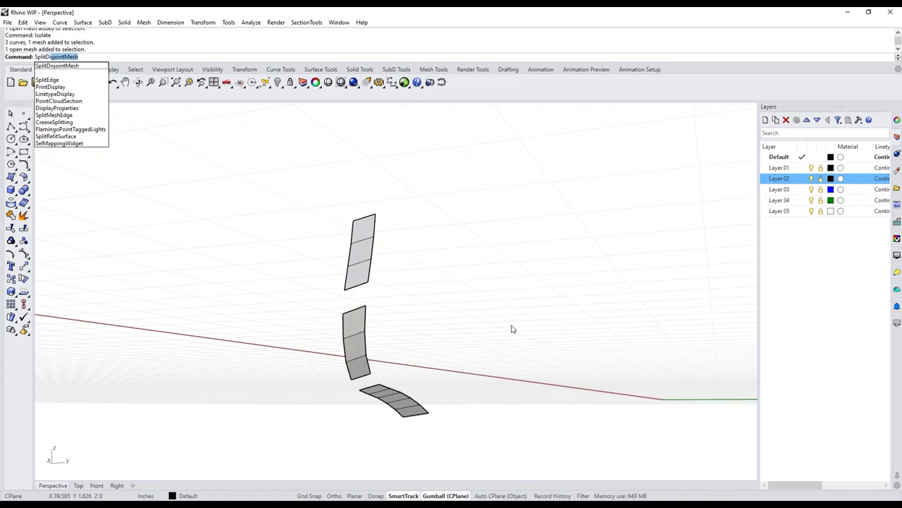
{"action": "type", "text": "D"}
{"action": "key", "text": "Return"}
{"action": "left_click", "coordinate": [356, 334]}
{"action": "key", "text": "Return"}
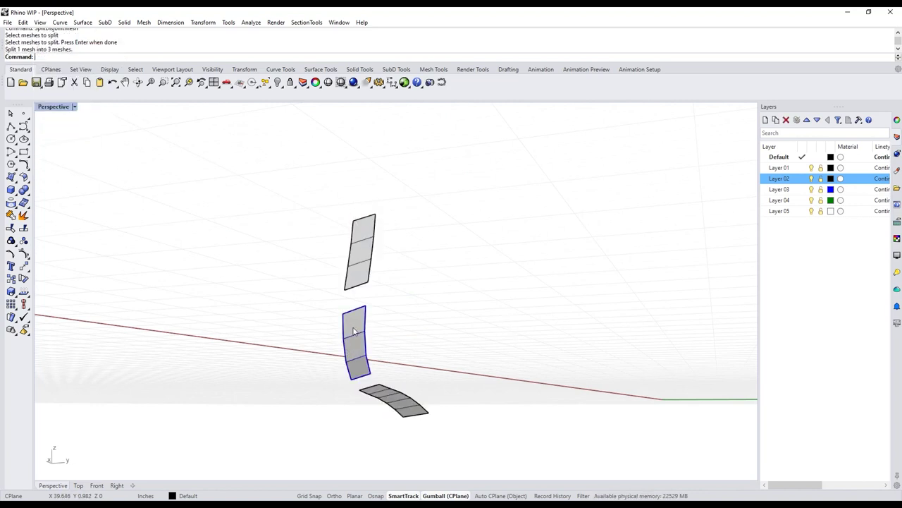
Delete the upper and lower strip pieces, keeping only the middle piece that spans the opening.
{"action": "left_click", "coordinate": [356, 280]}
{"action": "left_click", "coordinate": [408, 404], "text": "shift"}
{"action": "key", "text": "Delete"}
Show the hidden objects again around the remaining strip piece.
{"action": "type", "text": "v"}
{"action": "key", "text": "Return"}
{"action": "type", "text": "show"}
{"action": "key", "text": "Return"}
Connect both ends of the strip to the opening's upper and lower rims with PatchSingleFace, using JoinMesh=Yes.
{"action": "mouse_move", "coordinate": [407, 400]}
{"action": "right_mouse_down"}
{"action": "mouse_move", "coordinate": [396, 350]}
{"action": "mouse_move", "coordinate": [543, 296]}
{"action": "mouse_move", "coordinate": [554, 264]}
{"action": "mouse_move", "coordinate": [565, 269]}
{"action": "mouse_move", "coordinate": [507, 351]}
{"action": "mouse_move", "coordinate": [444, 384]}
{"action": "mouse_move", "coordinate": [403, 389]}
{"action": "mouse_move", "coordinate": [561, 344]}
{"action": "right_mouse_up"}
{"action": "scroll", "coordinate": [396, 350], "scroll_direction": "up", "scroll_amount": 5}
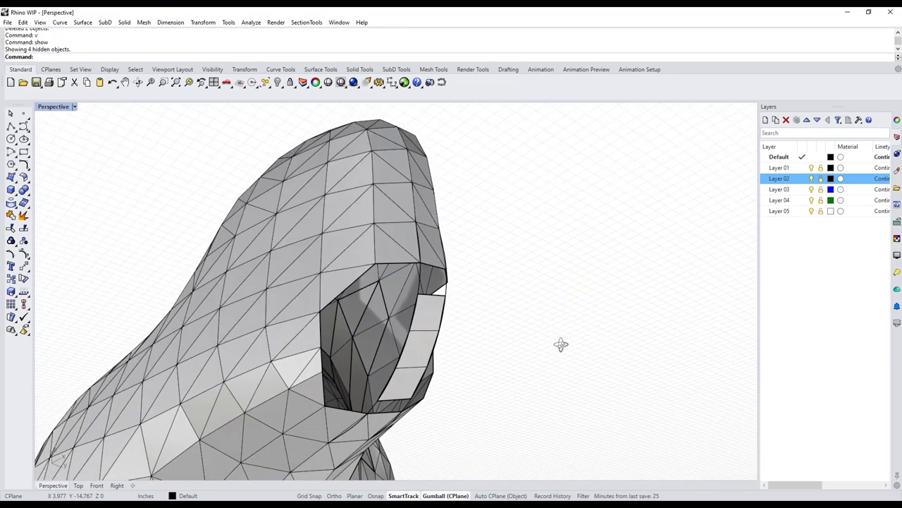
{"action": "key", "text": "Return"}
{"action": "left_click", "coordinate": [438, 298]}
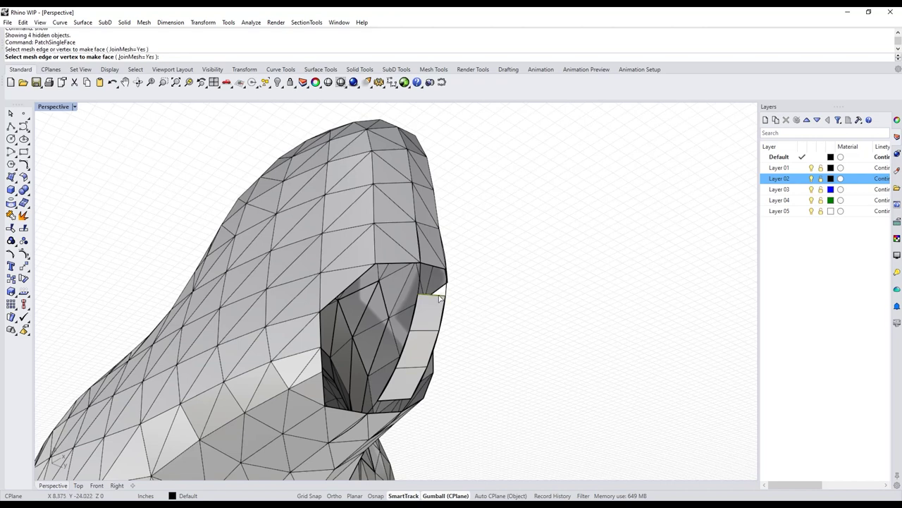
{"action": "left_click", "coordinate": [439, 271]}
{"action": "right_click_drag", "start_coordinate": [596, 352], "coordinate": [596, 334]}
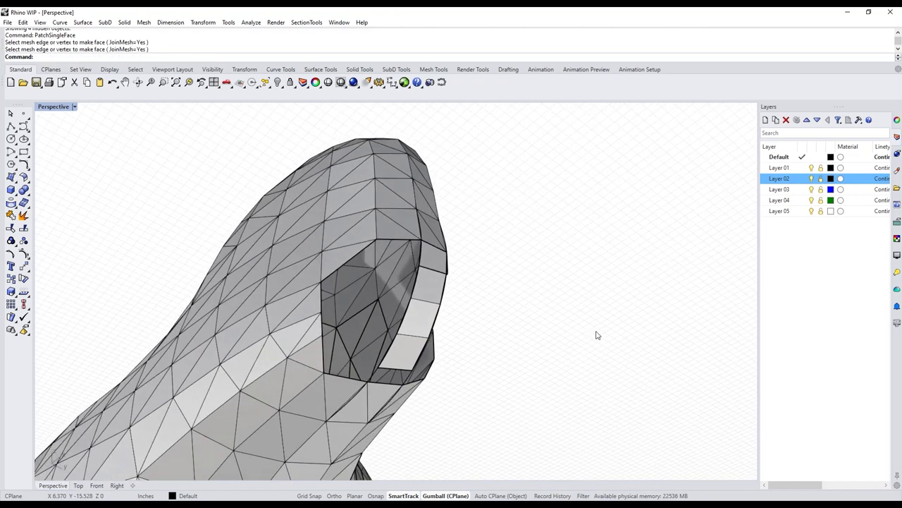
{"action": "key", "text": "Return"}
{"action": "left_click", "coordinate": [404, 369]}
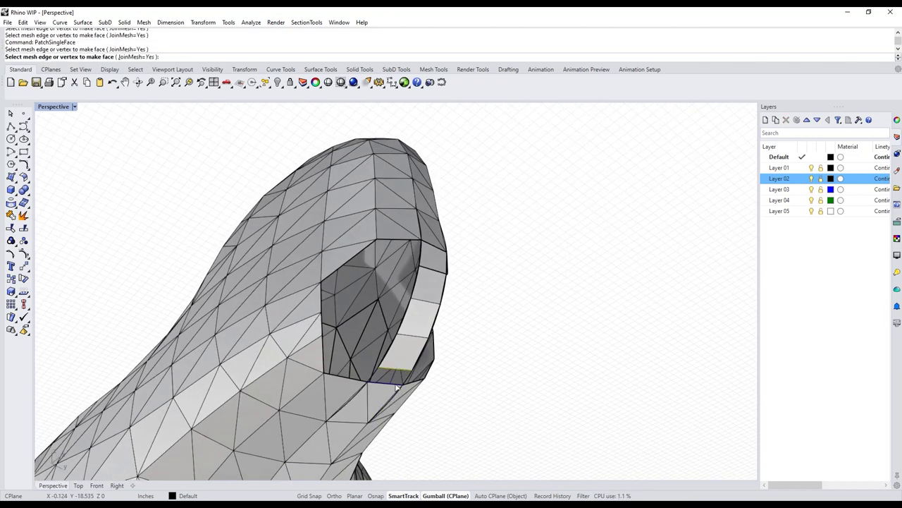
{"action": "left_click", "coordinate": [395, 384]}
Move the middle vertex on the strip's right edge down by about 0.1 in with the gumball.
{"action": "right_click_drag", "start_coordinate": [584, 334], "coordinate": [399, 342]}
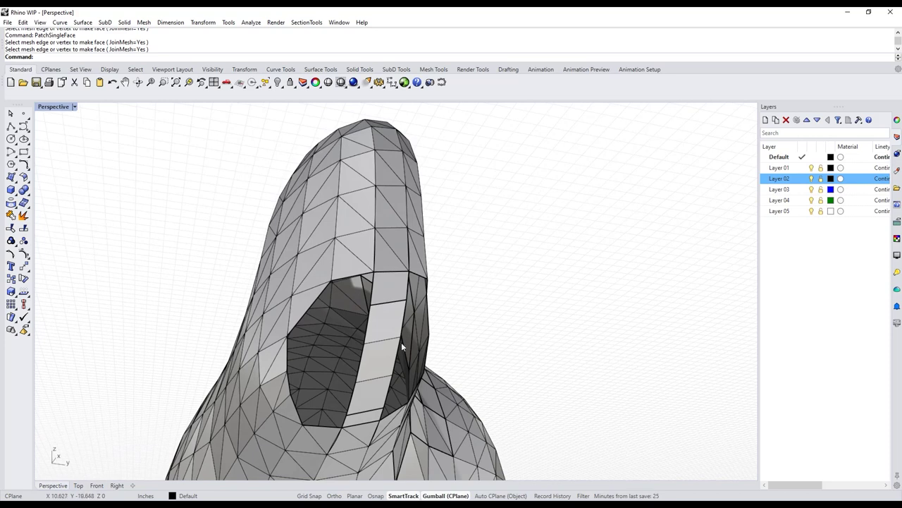
{"action": "left_click", "coordinate": [400, 340]}
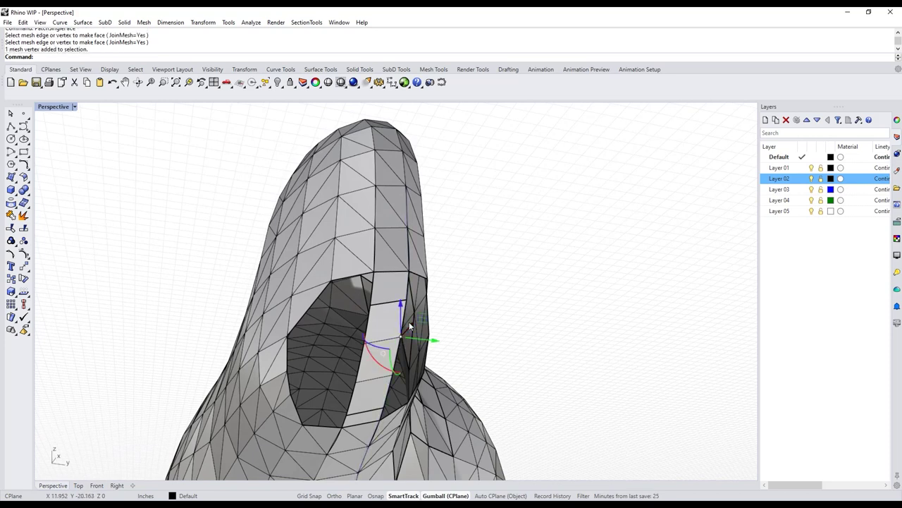
{"action": "left_click_drag", "start_coordinate": [400, 305], "coordinate": [400, 309]}
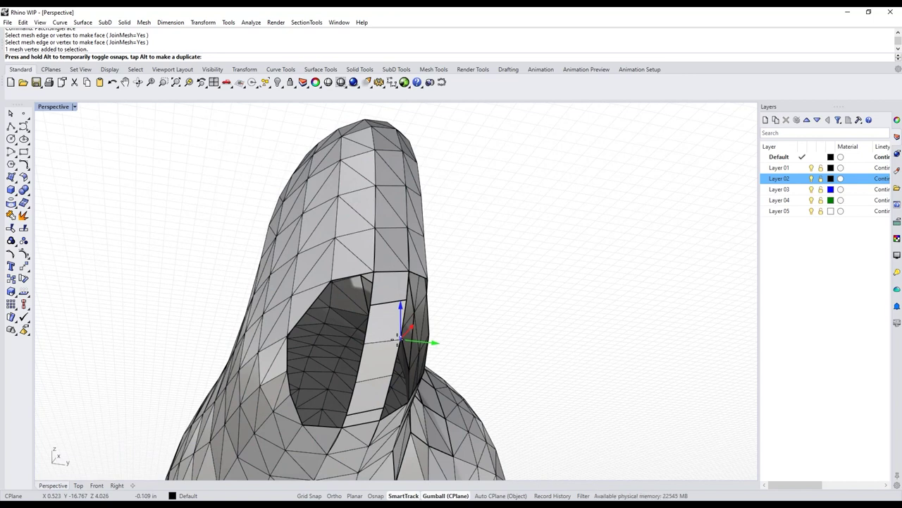
{"action": "left_click", "coordinate": [515, 322]}
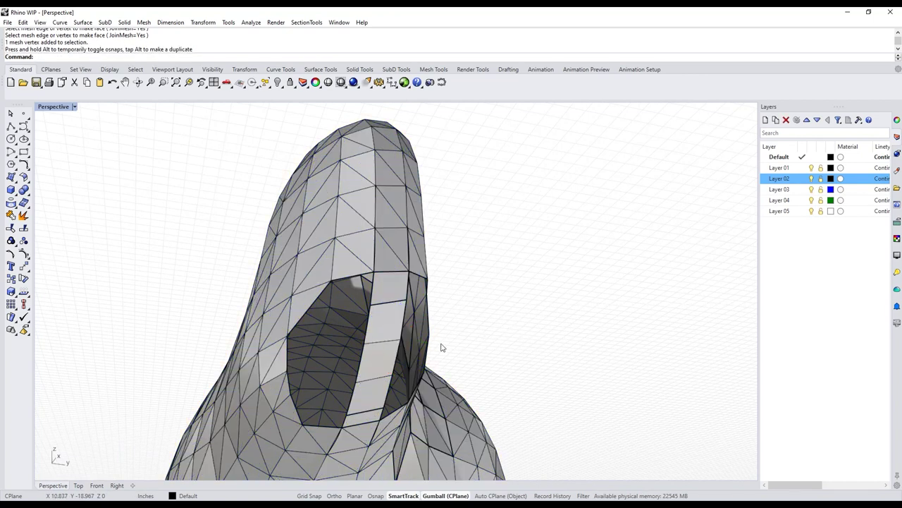
Select all remaining curves with SelCrv and delete them.
{"action": "left_click", "coordinate": [365, 349]}
{"action": "left_click", "coordinate": [571, 321]}
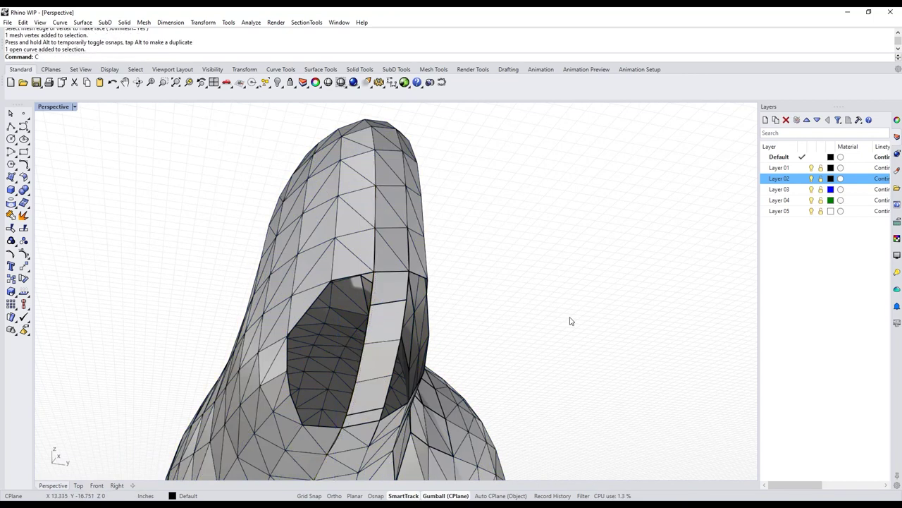
{"action": "type", "text": "selcrv"}
{"action": "key", "text": "Return"}
{"action": "key", "text": "Delete"}
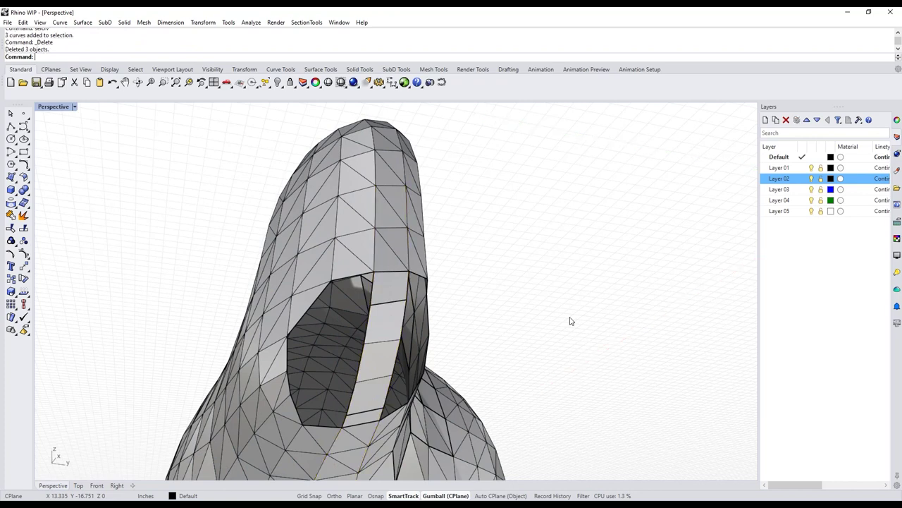
Nudge the middle vertex on the strip's left edge by about 0.04 in with the gumball and check the strip's shape.
{"action": "left_click", "coordinate": [366, 349]}
{"action": "right_click_drag", "start_coordinate": [491, 279], "coordinate": [553, 316]}
{"action": "left_click", "coordinate": [464, 329], "text": "ctrl+shift"}
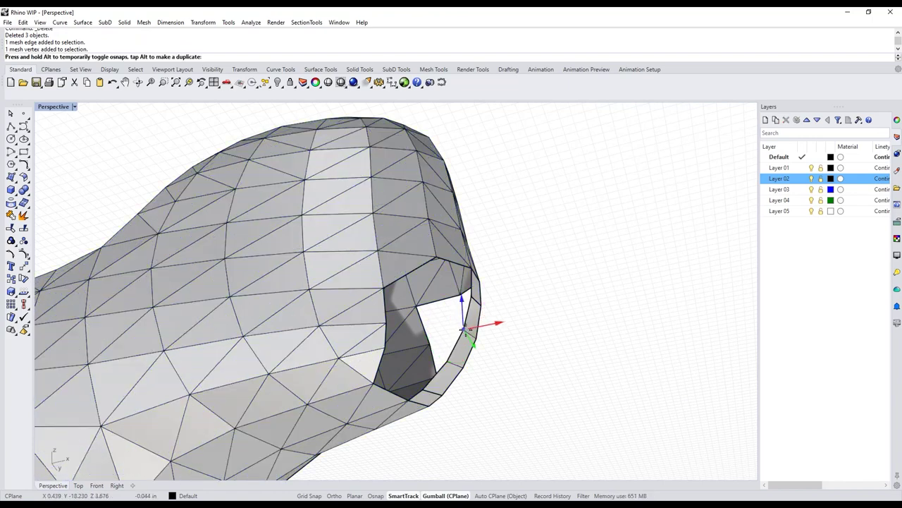
{"action": "right_click_drag", "start_coordinate": [542, 318], "coordinate": [531, 347]}
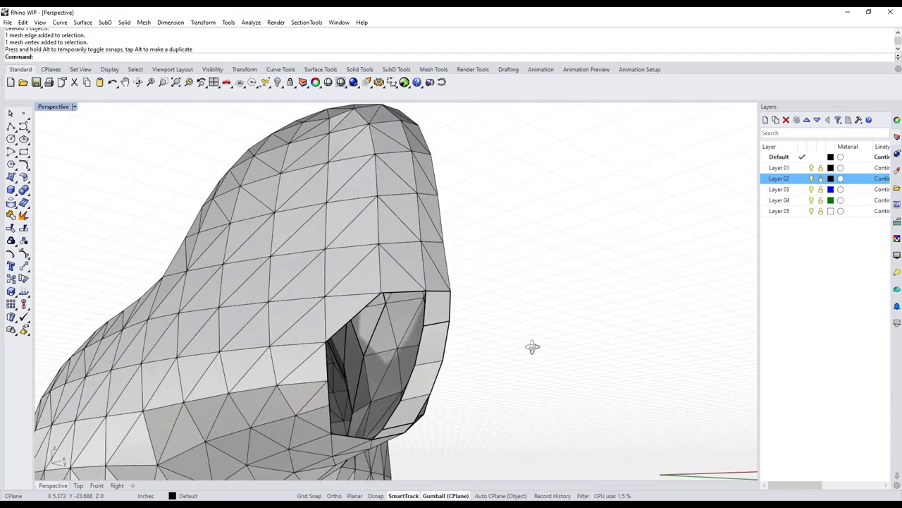
{"action": "left_click", "coordinate": [449, 329]}
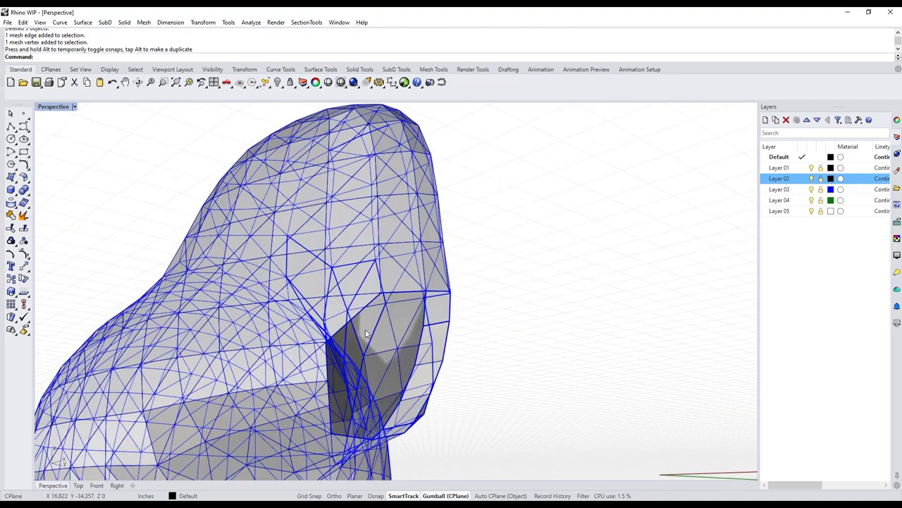
{"action": "left_click", "coordinate": [476, 308]}
Bridge the opening's slanted upper rim edge to the strip's uppermost facing edge with 1 segment, Join on and 100% straightness.
{"action": "right_click_drag", "start_coordinate": [545, 304], "coordinate": [551, 292]}
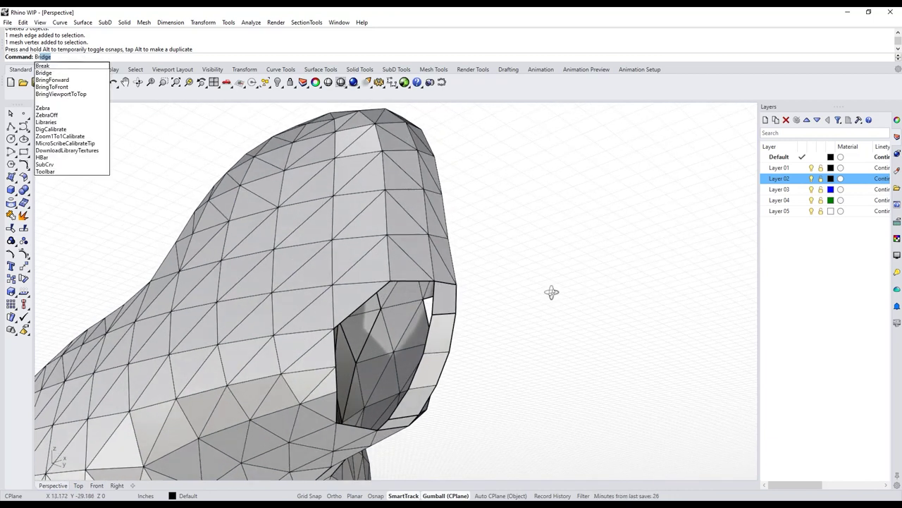
{"action": "key", "text": "Return"}
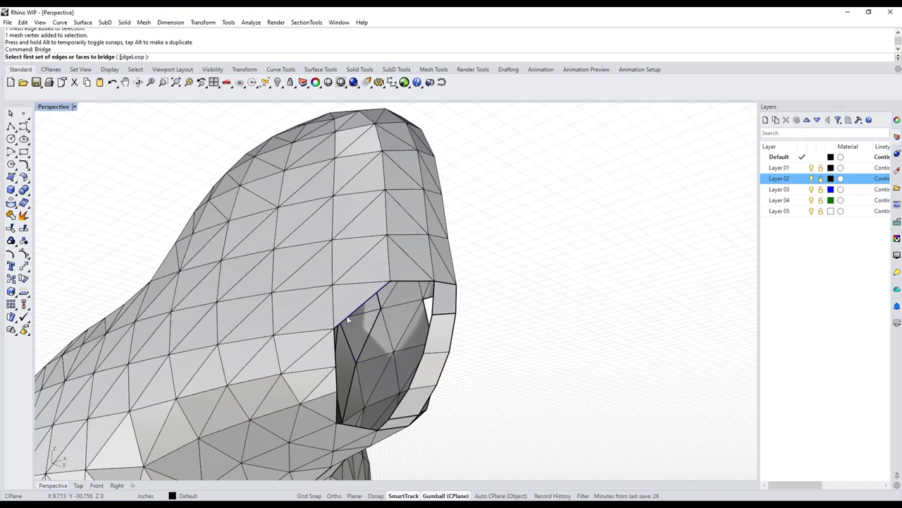
{"action": "left_click", "coordinate": [355, 310]}
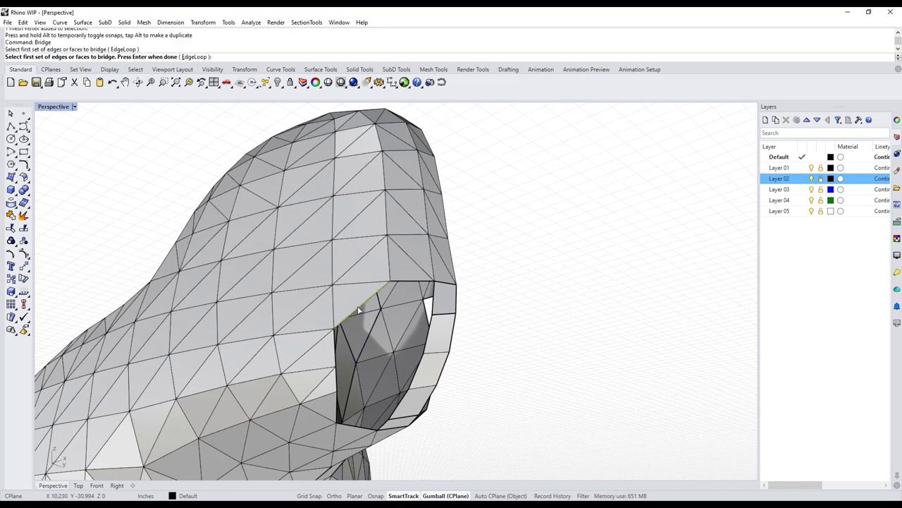
{"action": "key", "text": "Return"}
{"action": "left_click", "coordinate": [436, 311]}
{"action": "key", "text": "Return"}
{"action": "right_click_drag", "start_coordinate": [572, 306], "coordinate": [566, 310]}
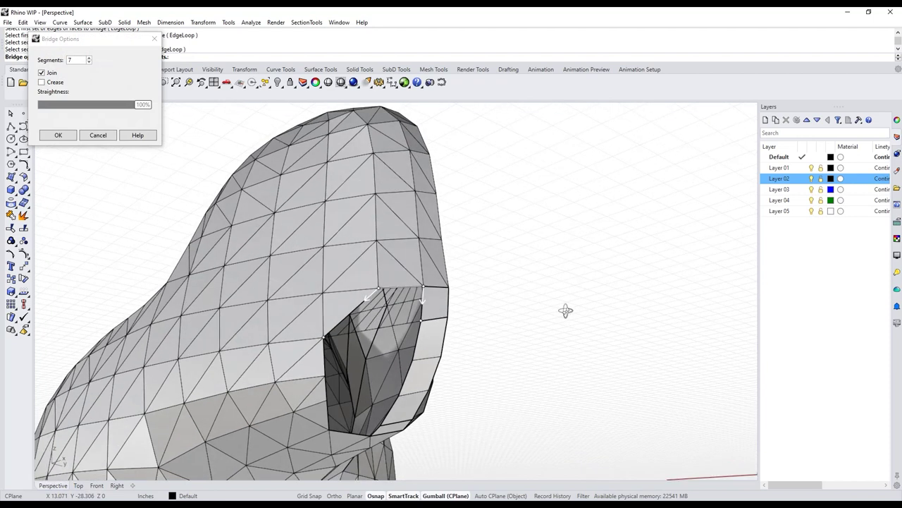
{"action": "left_click", "coordinate": [84, 61]}
{"action": "scroll", "coordinate": [84, 61], "scroll_direction": "down", "scroll_amount": 3}
{"action": "right_click_drag", "start_coordinate": [494, 230], "coordinate": [499, 197]}
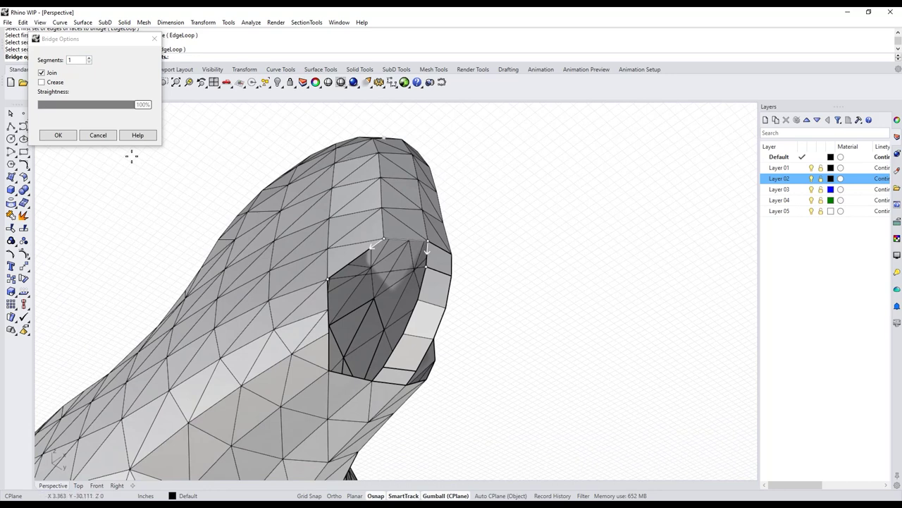
{"action": "left_click_drag", "start_coordinate": [146, 108], "coordinate": [191, 107]}
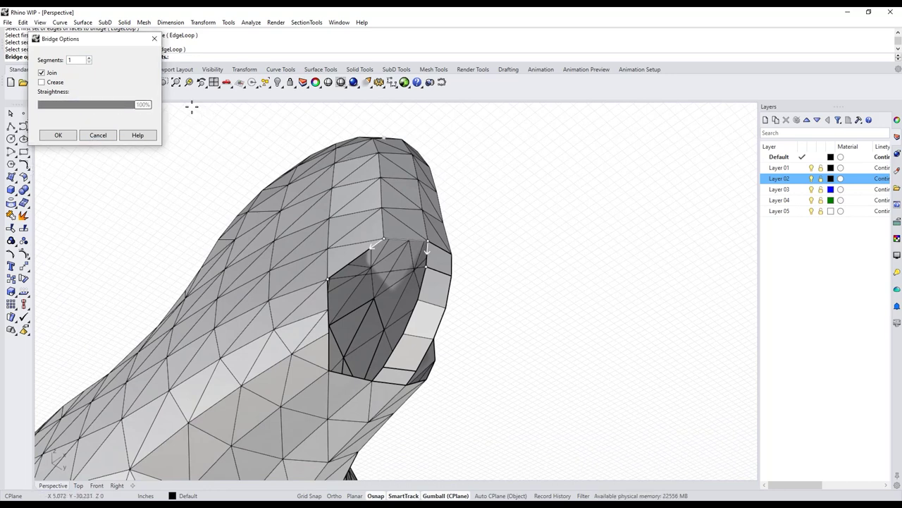
{"action": "left_click", "coordinate": [58, 135]}
Inspect the new bridge face from several angles and undo the Bridge.
{"action": "right_click_drag", "start_coordinate": [506, 215], "coordinate": [606, 235]}
{"action": "left_click", "coordinate": [446, 299]}
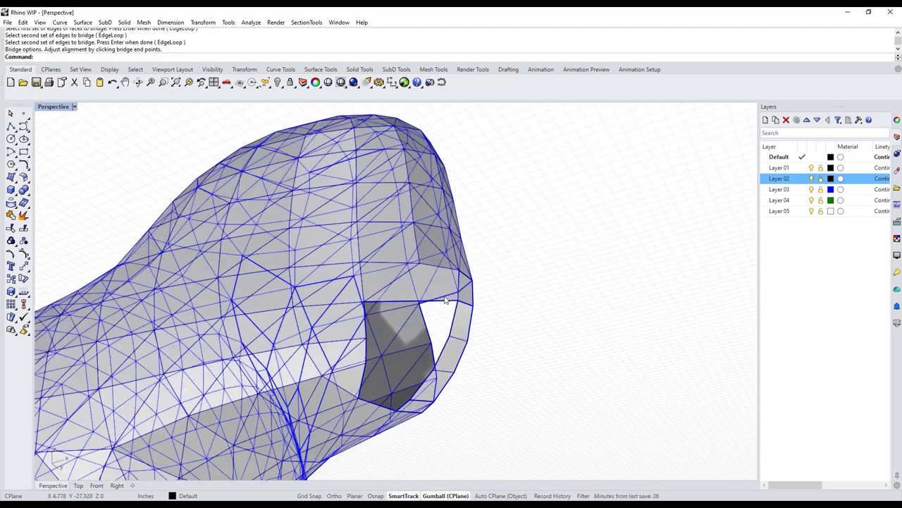
{"action": "left_click", "coordinate": [503, 276]}
{"action": "right_click_drag", "start_coordinate": [502, 276], "coordinate": [552, 289]}
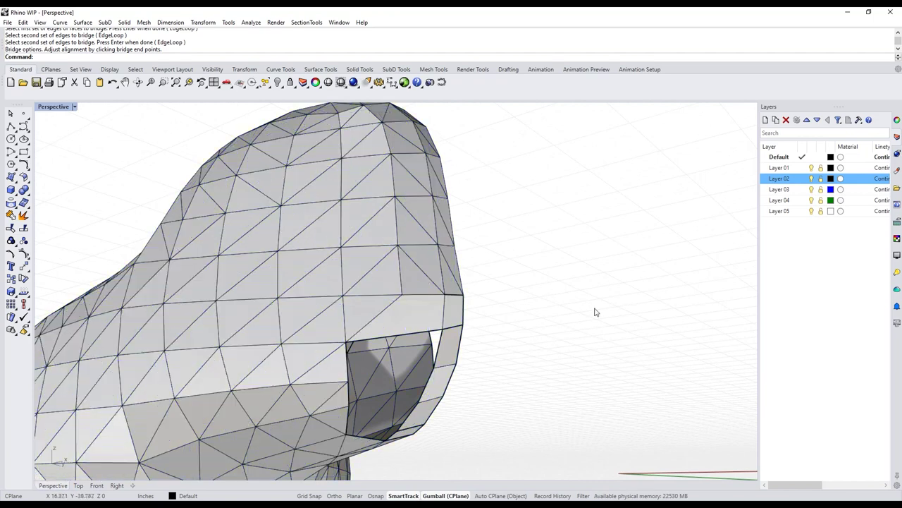
{"action": "key", "text": "ctrl+z"}
{"action": "right_click_drag", "start_coordinate": [580, 315], "coordinate": [606, 309]}
Extrude the strip's uppermost side edge into the opening with the gumball to form a new mesh face.
{"action": "left_click", "coordinate": [516, 260]}
{"action": "right_click_drag", "start_coordinate": [601, 248], "coordinate": [593, 307]}
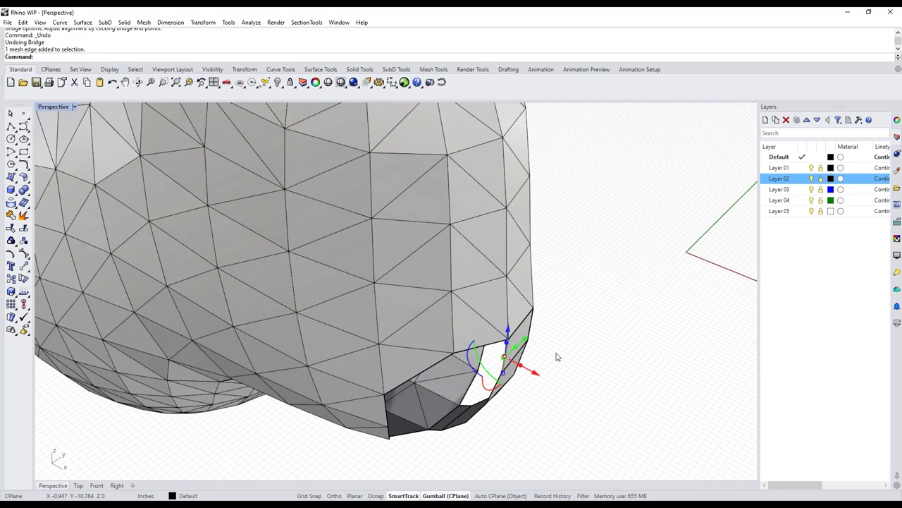
{"action": "left_click_drag", "start_coordinate": [516, 349], "coordinate": [463, 376]}
{"action": "right_click_drag", "start_coordinate": [623, 379], "coordinate": [635, 350]}
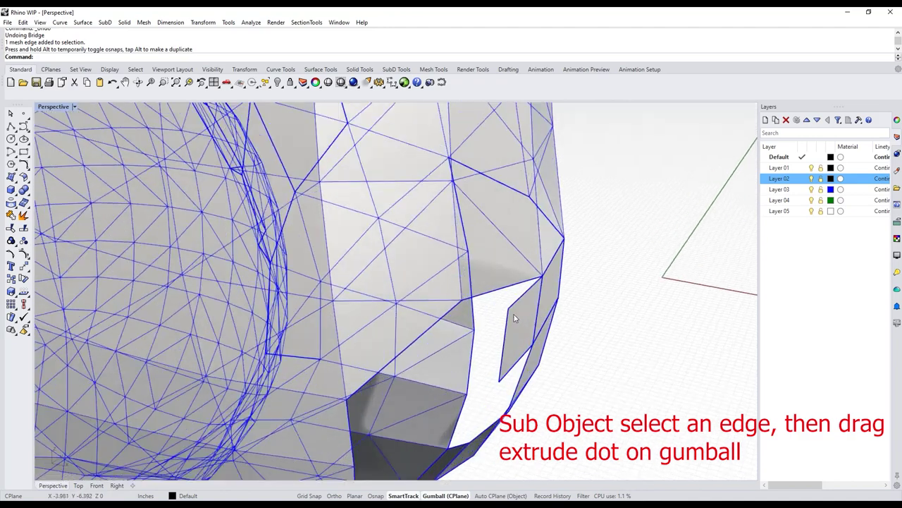
{"action": "left_click", "coordinate": [512, 310], "text": "ctrl+shift"}
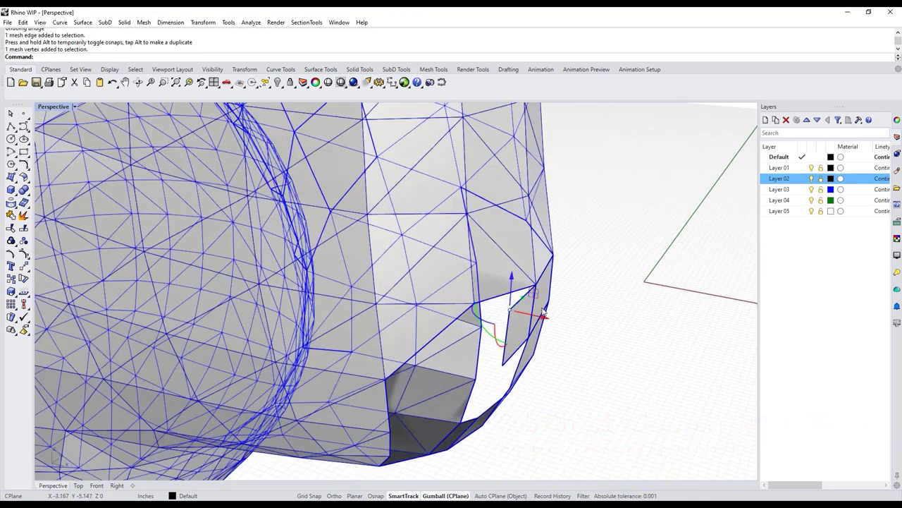
{"action": "key", "text": "ctrl+shift"}
{"action": "left_click", "coordinate": [25, 268]}
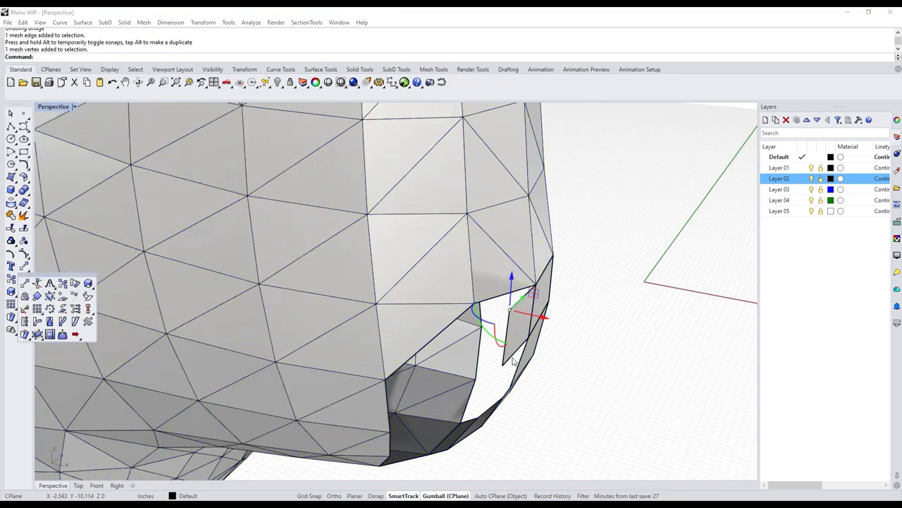
{"action": "left_click", "coordinate": [629, 318]}
{"action": "left_click", "coordinate": [23, 266]}
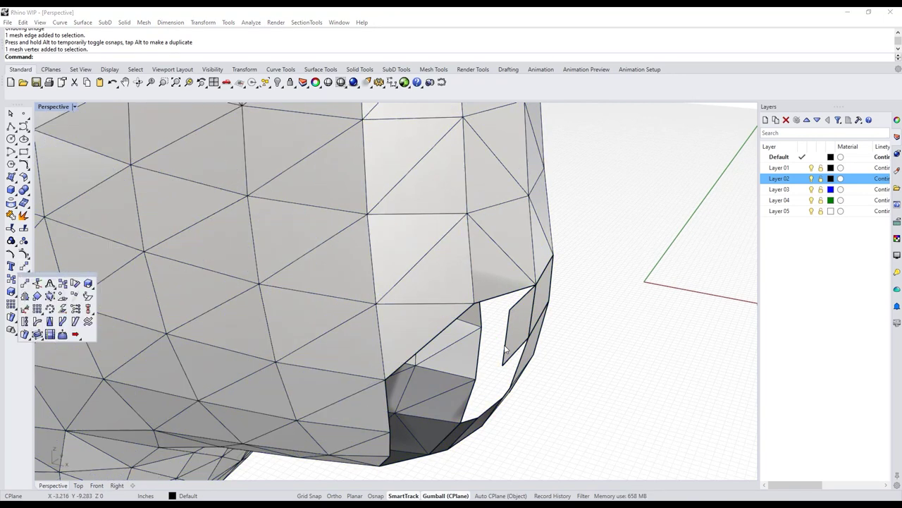
{"action": "left_click", "coordinate": [511, 311], "text": "ctrl+shift"}
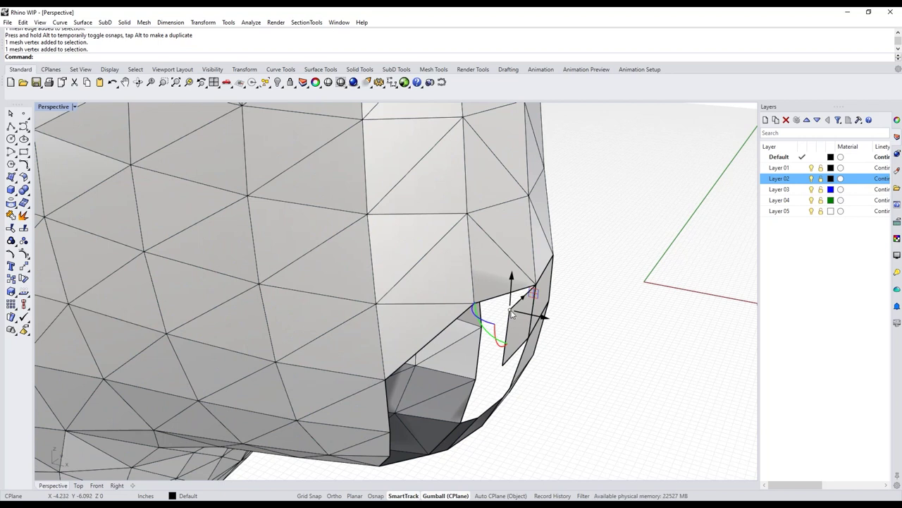
{"action": "type", "text": "Bridge"}
{"action": "key", "text": "Return"}
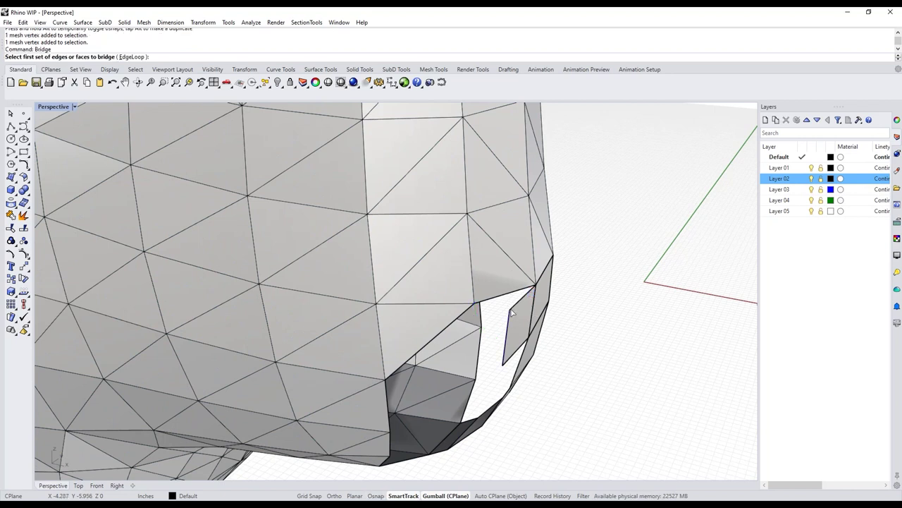
{"action": "left_click", "coordinate": [511, 311]}
{"action": "left_click", "coordinate": [501, 308]}
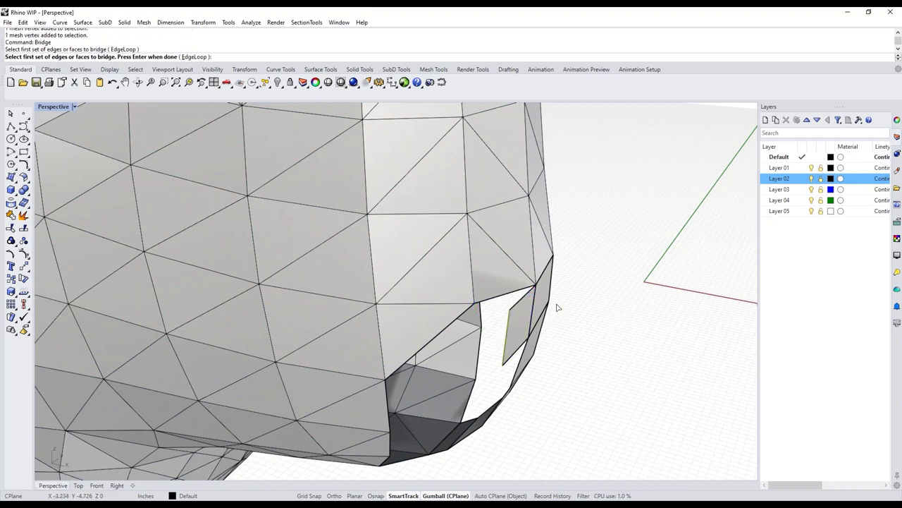
{"action": "key", "text": "Escape"}
{"action": "key", "text": "Escape"}
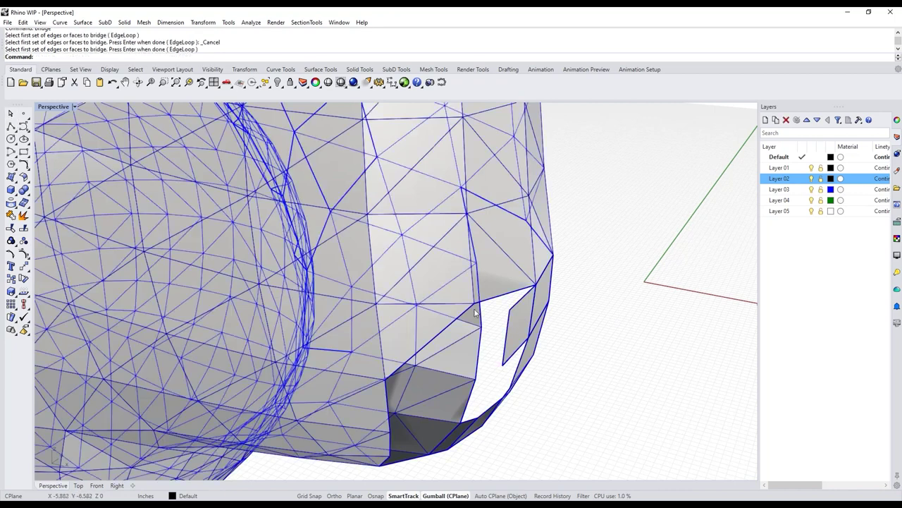
Move the extruded face's upper free vertex onto the adjacent corner of the opening's upper rim with the gumball.
{"action": "left_click", "coordinate": [513, 313]}
{"action": "scroll", "coordinate": [588, 342], "scroll_direction": "up", "scroll_amount": 5}
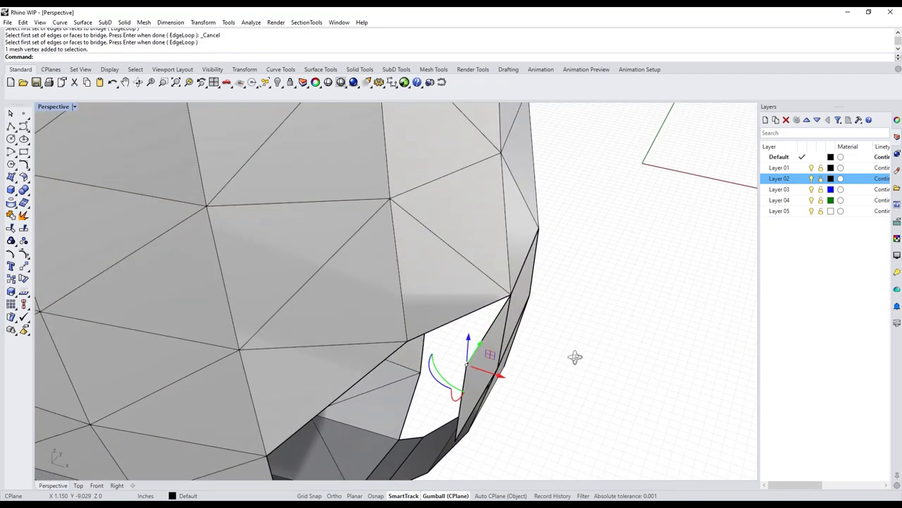
{"action": "right_click_drag", "start_coordinate": [523, 371], "coordinate": [549, 385]}
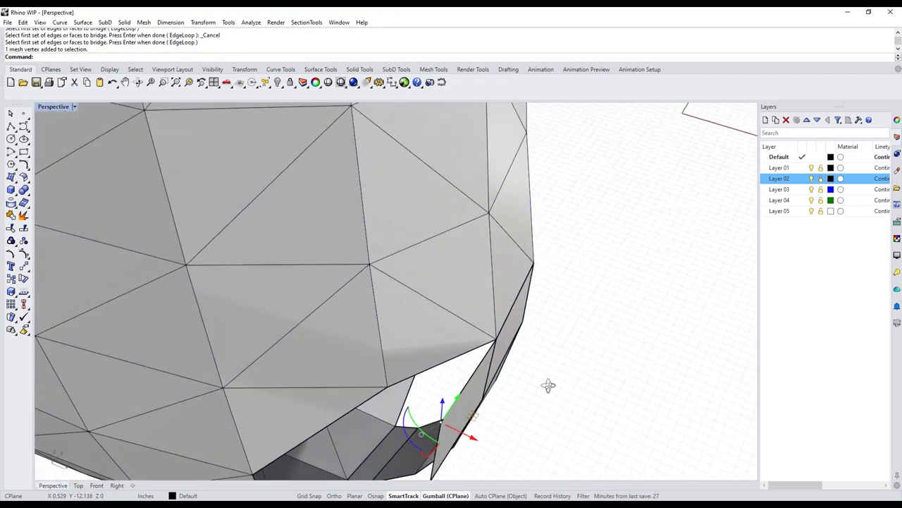
{"action": "left_click_drag", "start_coordinate": [441, 422], "coordinate": [387, 387]}
{"action": "right_click_drag", "start_coordinate": [388, 388], "coordinate": [407, 353]}
{"action": "scroll", "coordinate": [427, 235], "scroll_direction": "up", "scroll_amount": 6}
{"action": "left_click_drag", "start_coordinate": [420, 158], "coordinate": [419, 224]}
{"action": "left_click", "coordinate": [726, 297]}
Move the extruded face's lower free vertex with the gumball so it sits below the rim corner and follows the mesh's curvature.
{"action": "scroll", "coordinate": [685, 292], "scroll_direction": "down", "scroll_amount": 7}
{"action": "right_click_drag", "start_coordinate": [690, 326], "coordinate": [630, 292], "text": "shift"}
{"action": "right_click_drag", "start_coordinate": [640, 353], "coordinate": [624, 358]}
{"action": "left_click", "coordinate": [523, 329]}
{"action": "left_click_drag", "start_coordinate": [523, 329], "coordinate": [483, 322]}
{"action": "right_click_drag", "start_coordinate": [636, 393], "coordinate": [548, 278]}
{"action": "mouse_move", "coordinate": [289, 156]}
{"action": "right_mouse_down"}
{"action": "mouse_move", "coordinate": [258, 136]}
{"action": "mouse_move", "coordinate": [282, 144]}
{"action": "right_mouse_up"}
{"action": "left_click_drag", "start_coordinate": [306, 141], "coordinate": [313, 164]}
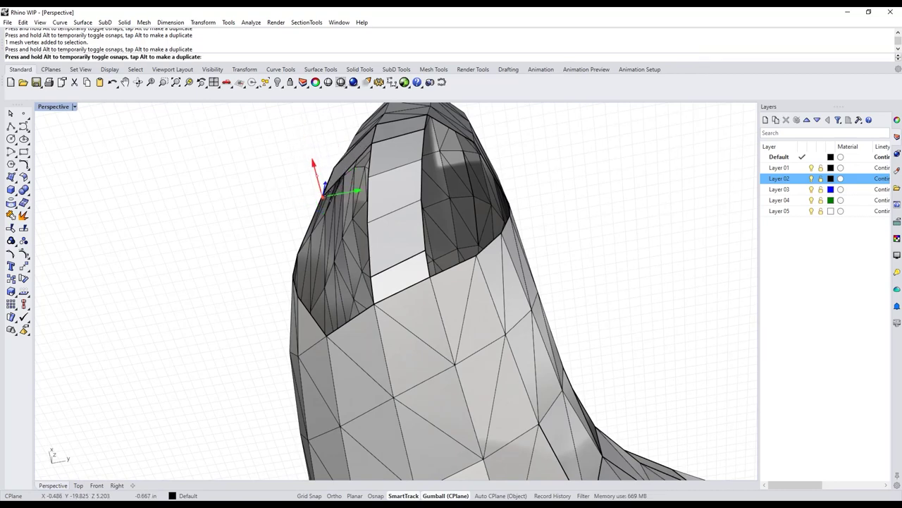
{"action": "right_click_drag", "start_coordinate": [268, 193], "coordinate": [415, 407]}
{"action": "left_click_drag", "start_coordinate": [376, 383], "coordinate": [410, 399]}
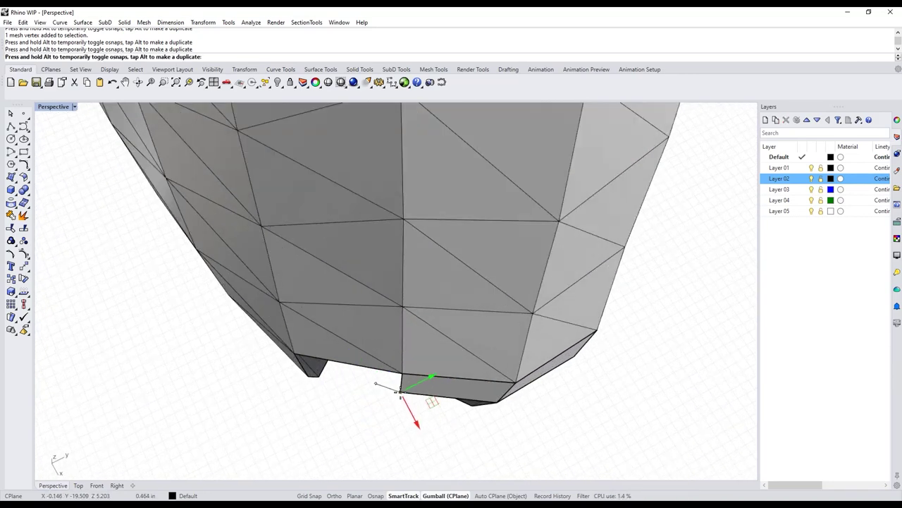
{"action": "right_click_drag", "start_coordinate": [545, 420], "coordinate": [515, 283]}
{"action": "left_click", "coordinate": [605, 321]}
Fill the gap between the slanted rim edge and the extruded face's side edge using PatchSingleFace with JoinMesh=Yes.
{"action": "type", "text": "P"}
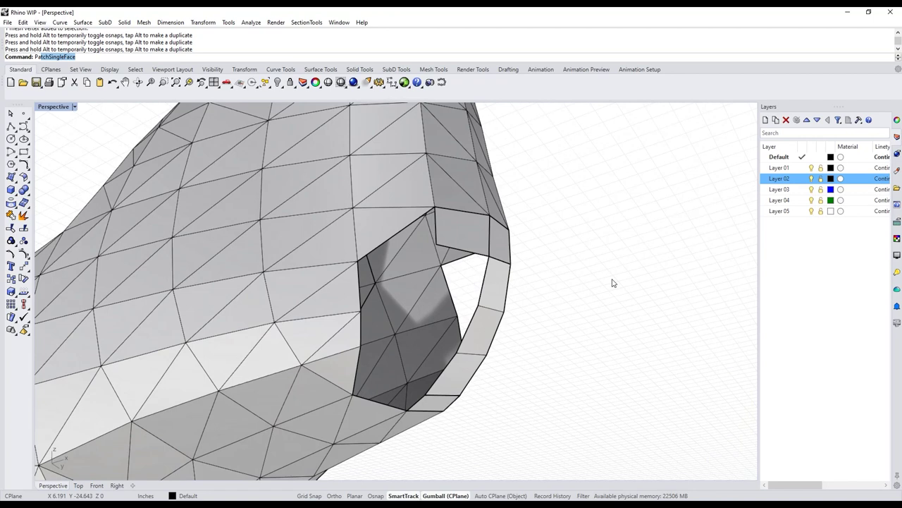
{"action": "type", "text": "atch"}
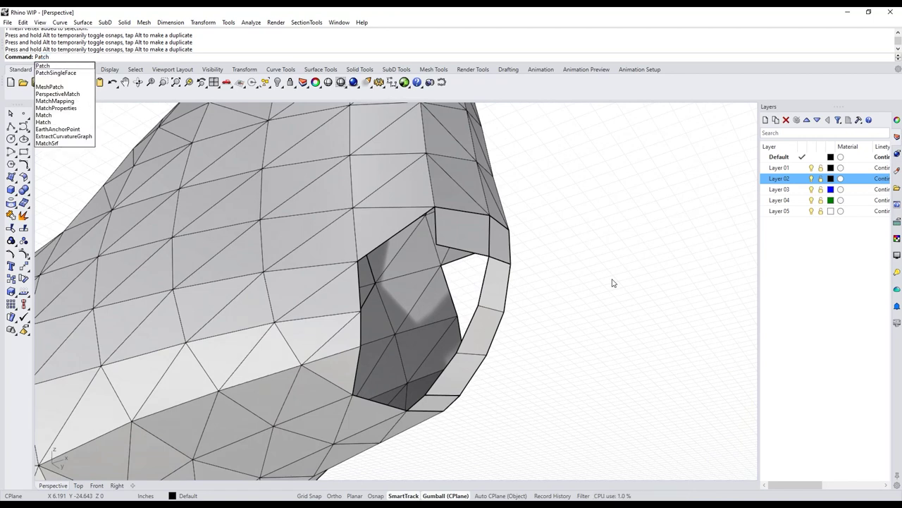
{"action": "key", "text": "Down"}
{"action": "key", "text": "Return"}
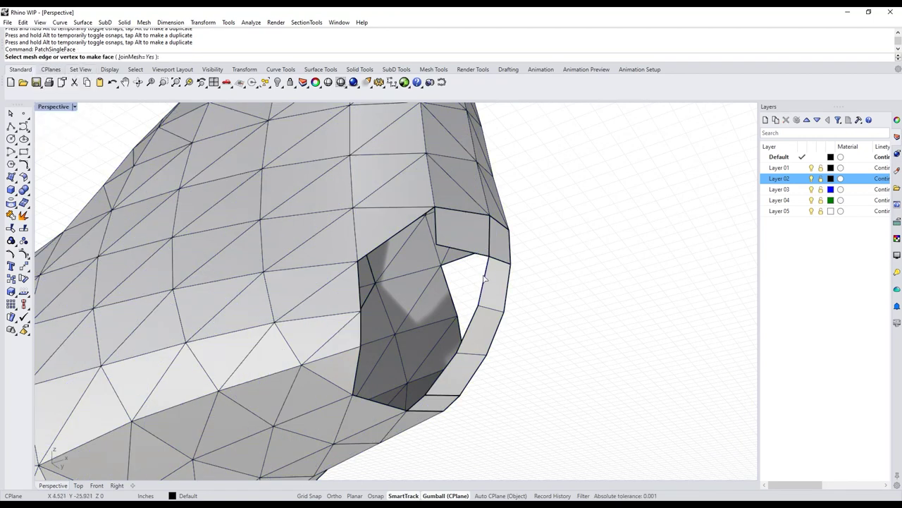
{"action": "left_click", "coordinate": [375, 250]}
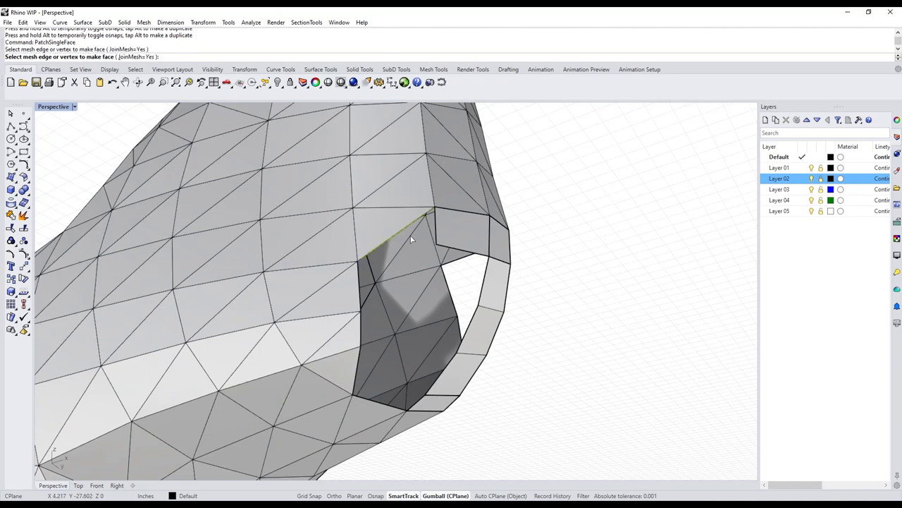
{"action": "left_click", "coordinate": [437, 236]}
{"action": "right_click_drag", "start_coordinate": [618, 254], "coordinate": [602, 238]}
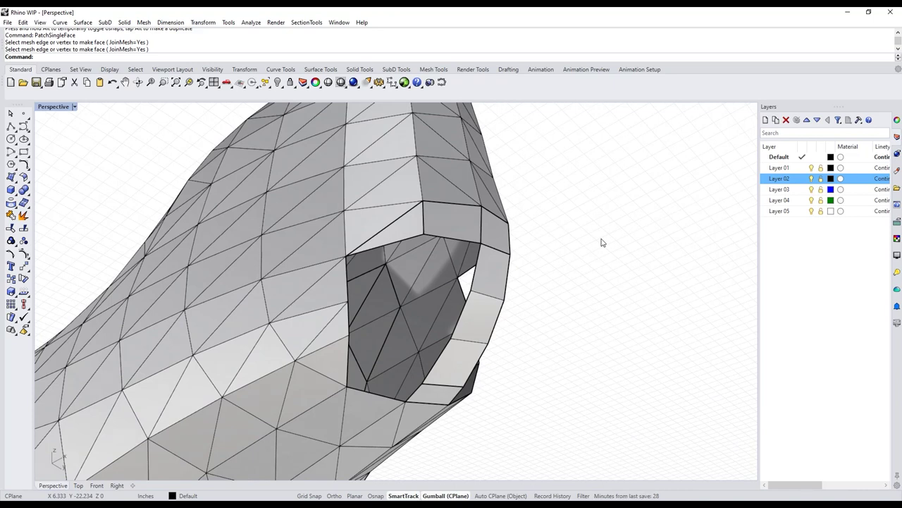
{"action": "right_click_drag", "start_coordinate": [611, 255], "coordinate": [640, 272]}
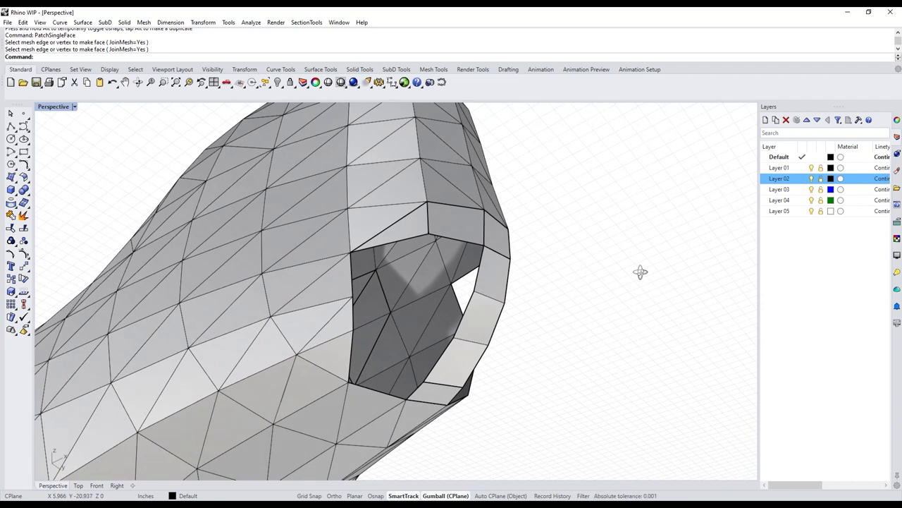
{"action": "right_click_drag", "start_coordinate": [640, 272], "coordinate": [651, 291]}
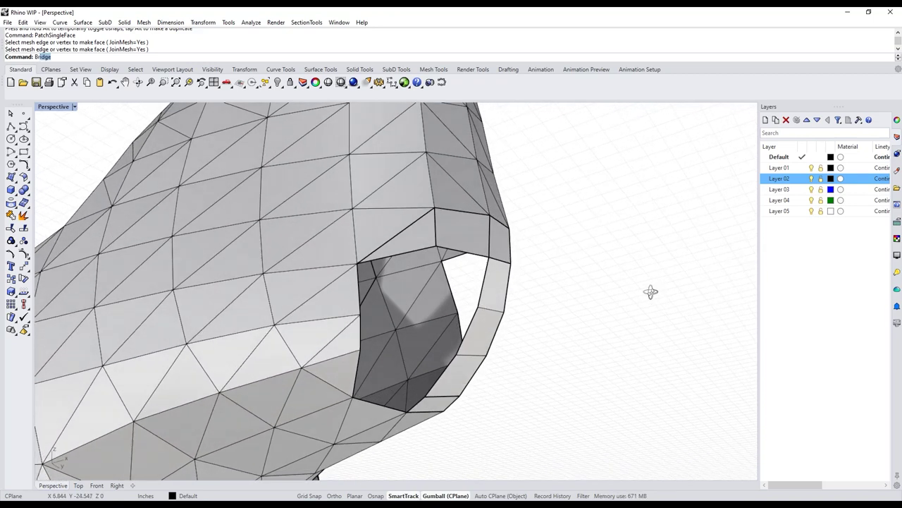
{"action": "key", "text": "Return"}
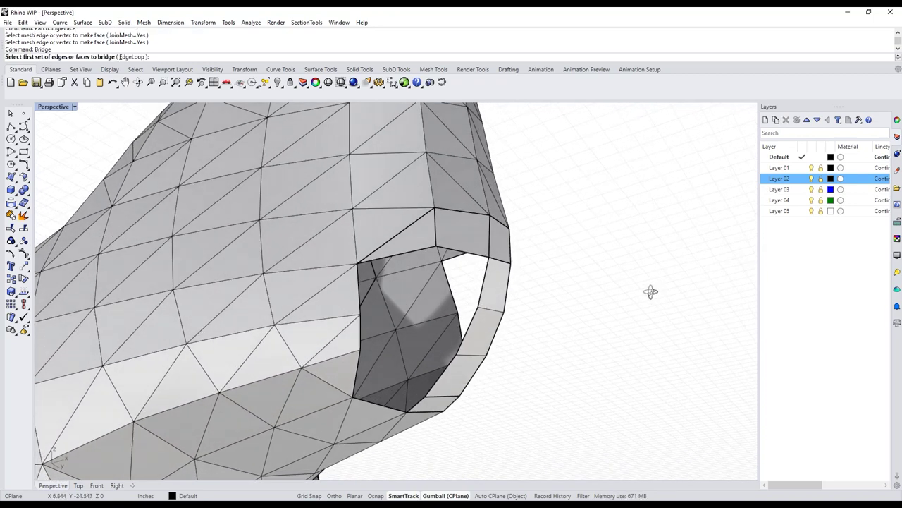
{"action": "left_click", "coordinate": [357, 297]}
{"action": "left_click", "coordinate": [482, 295]}
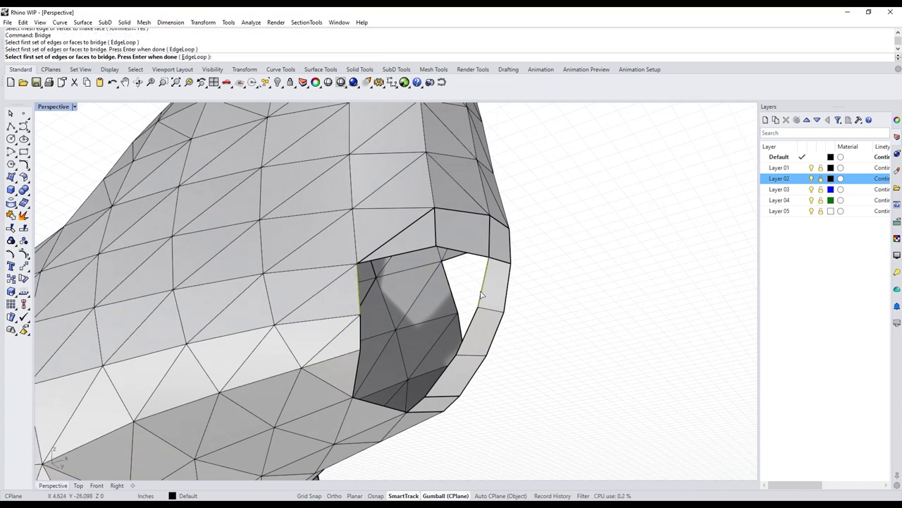
{"action": "key", "text": "Return"}
{"action": "key", "text": "Escape"}
Bridge the opening's uppermost side edge to the facing strip edge using 2 segments, Join on and 0% straightness.
{"action": "key", "text": "Return"}
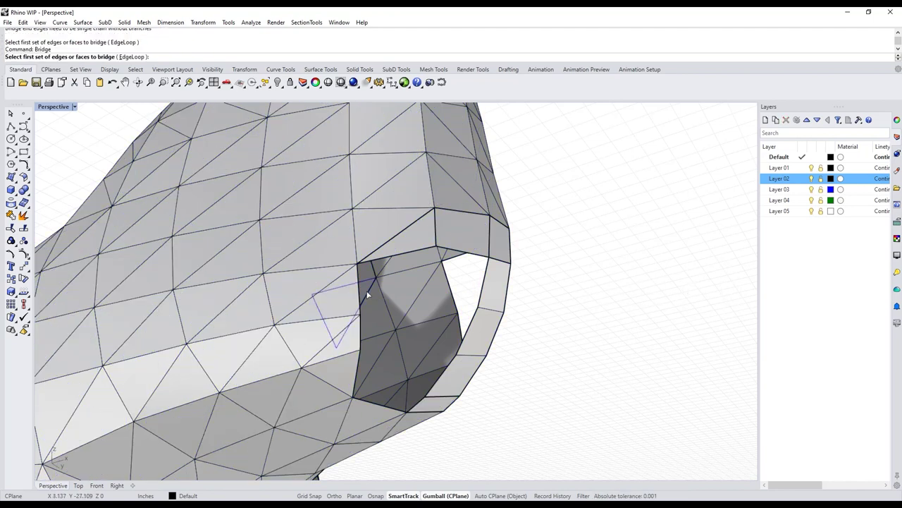
{"action": "left_click", "coordinate": [360, 298]}
{"action": "key", "text": "Return"}
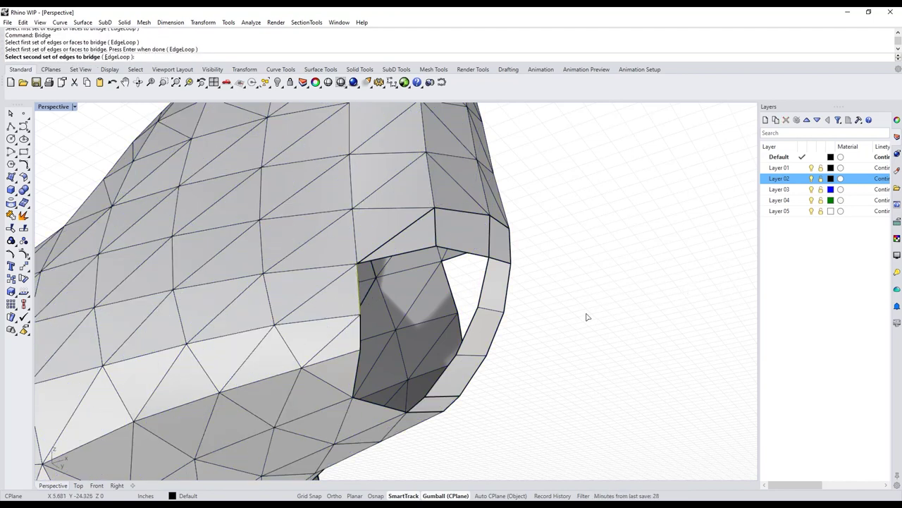
{"action": "left_click", "coordinate": [483, 294]}
{"action": "key", "text": "Return"}
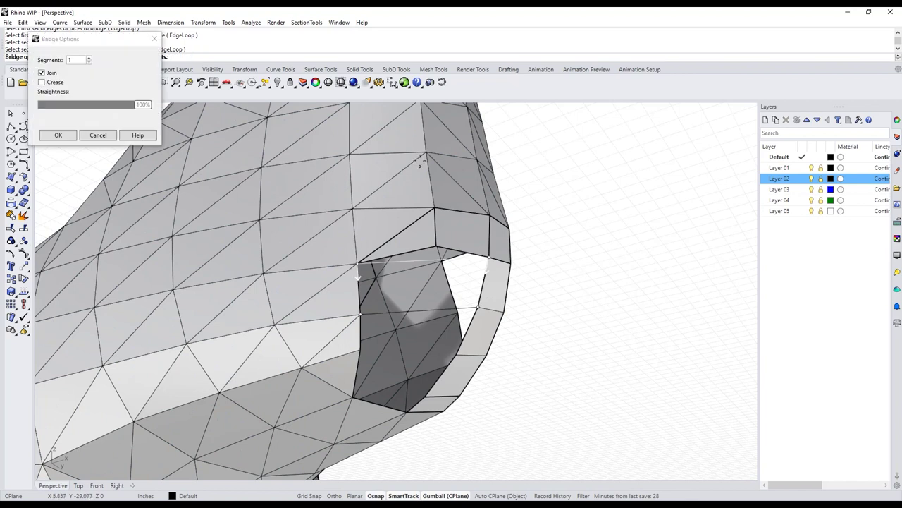
{"action": "double_click", "coordinate": [82, 61]}
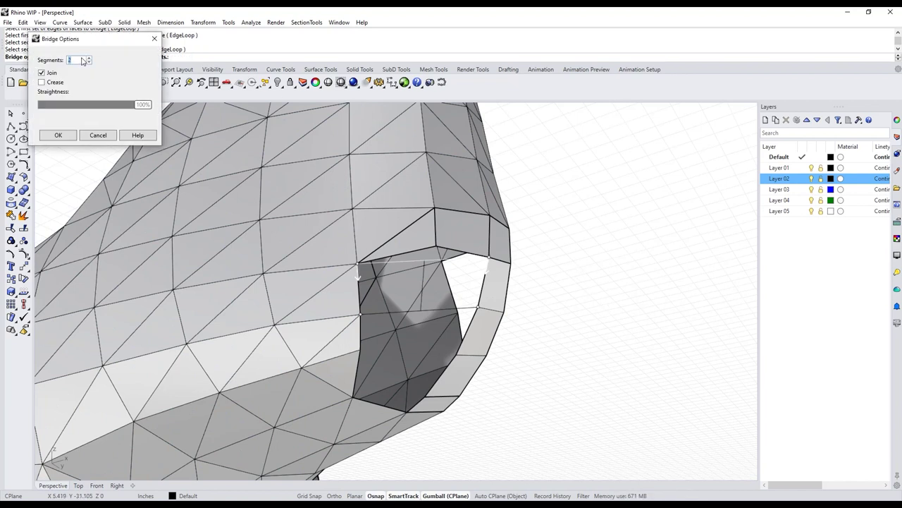
{"action": "left_click_drag", "start_coordinate": [142, 105], "coordinate": [37, 103]}
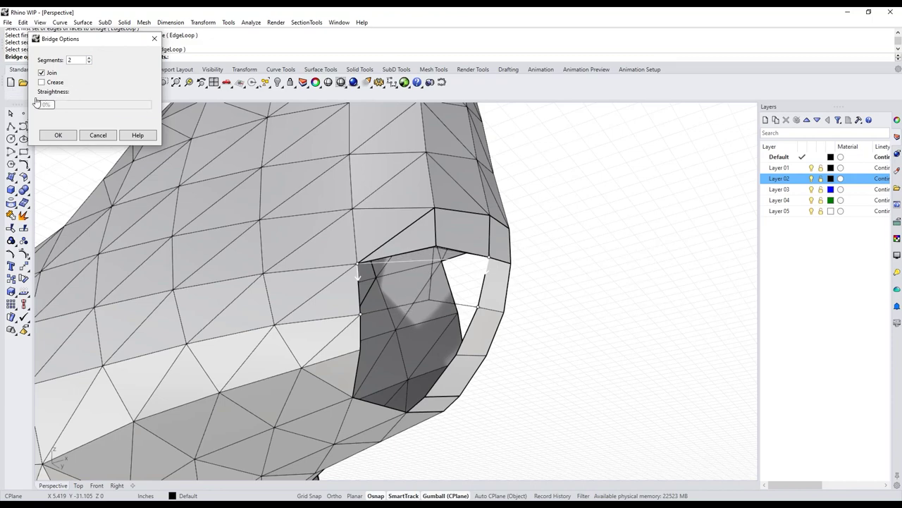
{"action": "left_click", "coordinate": [59, 135]}
Move the new bridge's middle edge with the gumball so it follows the curvature of the surrounding mesh.
{"action": "right_click_drag", "start_coordinate": [514, 282], "coordinate": [380, 382]}
{"action": "left_click", "coordinate": [458, 381]}
{"action": "left_click", "coordinate": [381, 382], "text": "ctrl+shift"}
{"action": "right_click_drag", "start_coordinate": [458, 394], "coordinate": [448, 432]}
{"action": "left_click_drag", "start_coordinate": [395, 393], "coordinate": [407, 376]}
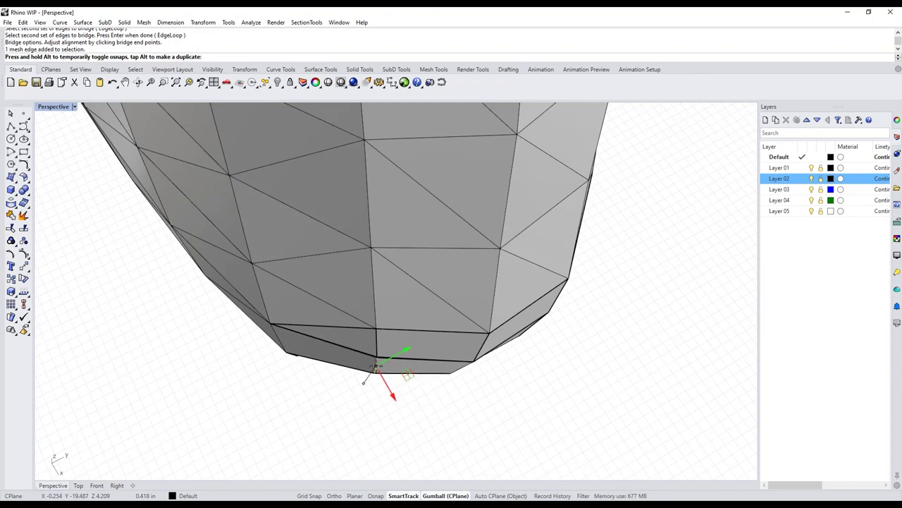
{"action": "left_click_drag", "start_coordinate": [376, 365], "coordinate": [376, 367]}
{"action": "left_click", "coordinate": [491, 411]}
Stitch the bridge's upper middle vertex to the corner vertex above it at the Average location.
{"action": "right_click_drag", "start_coordinate": [491, 412], "coordinate": [558, 274]}
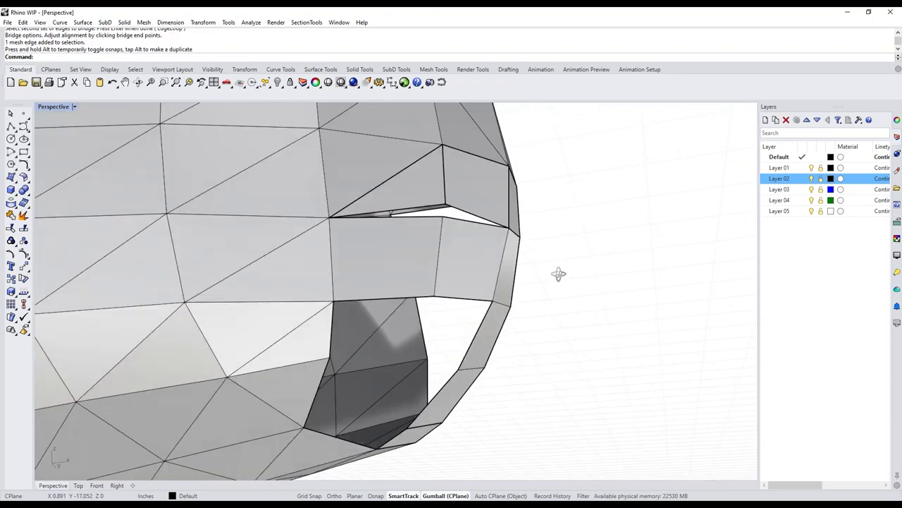
{"action": "scroll", "coordinate": [437, 207], "scroll_direction": "up", "scroll_amount": 6}
{"action": "left_click", "coordinate": [451, 229], "text": "ctrl+shift"}
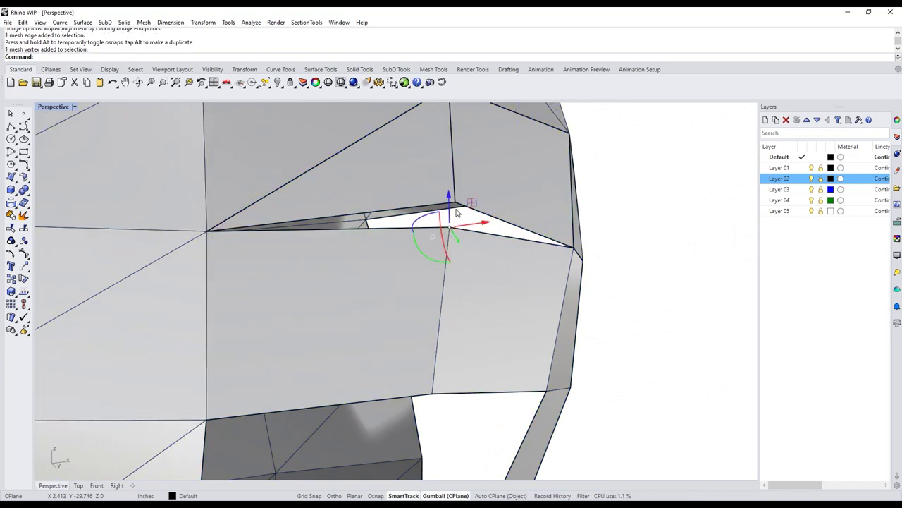
{"action": "right_click_drag", "start_coordinate": [627, 256], "coordinate": [633, 278]}
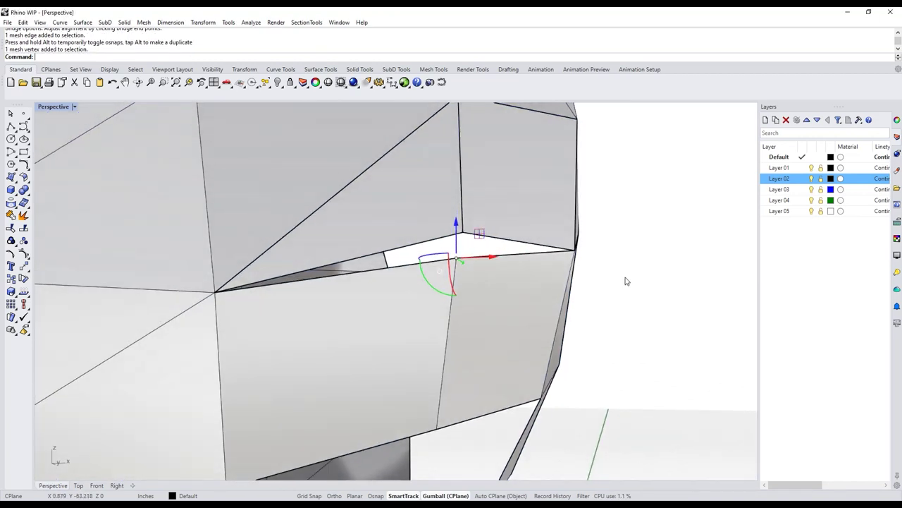
{"action": "left_click", "coordinate": [464, 234], "text": "ctrl+shift"}
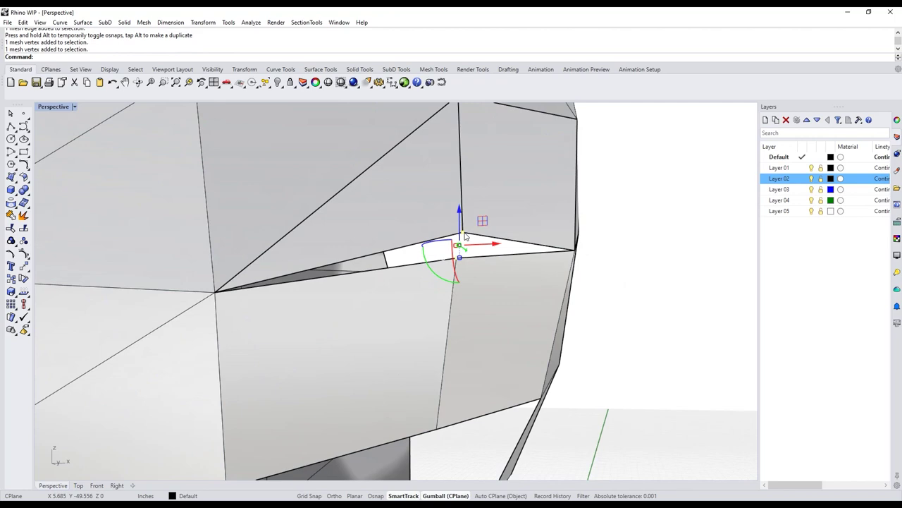
{"action": "key", "text": "Return"}
{"action": "key", "text": "Return"}
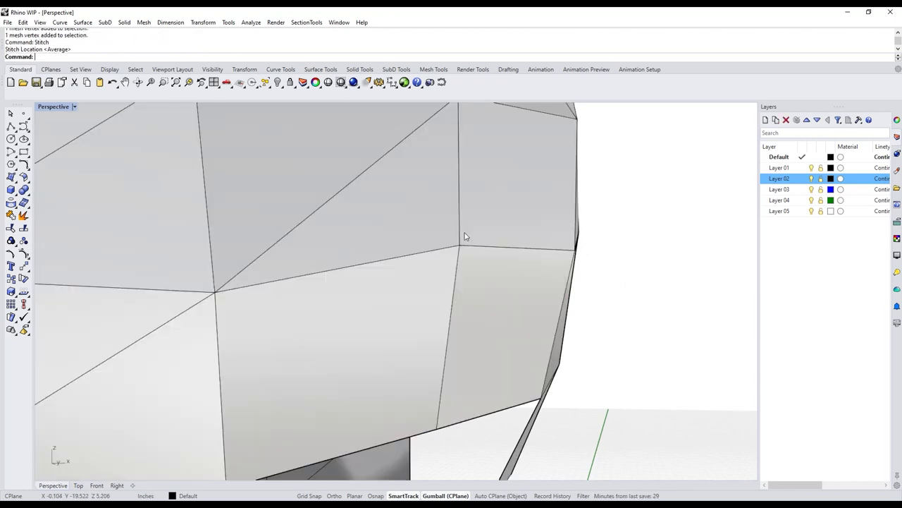
Bridge the opening's two remaining side edges to the two facing strip edges using 2 segments, Join on and 67% straightness.
{"action": "scroll", "coordinate": [628, 278], "scroll_direction": "down", "scroll_amount": 5}
{"action": "right_click_drag", "start_coordinate": [627, 276], "coordinate": [548, 357]}
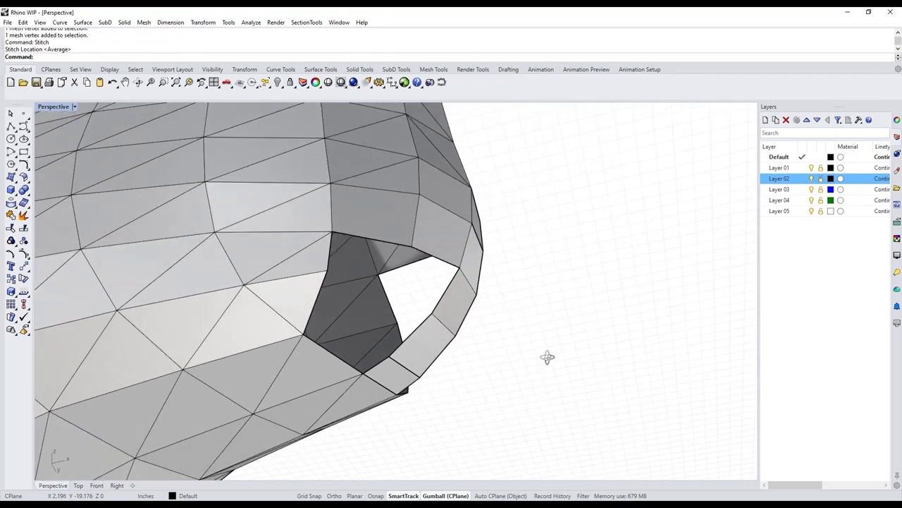
{"action": "left_click", "coordinate": [327, 262], "text": "ctrl+shift"}
{"action": "left_click", "coordinate": [317, 294], "text": "ctrl+shift"}
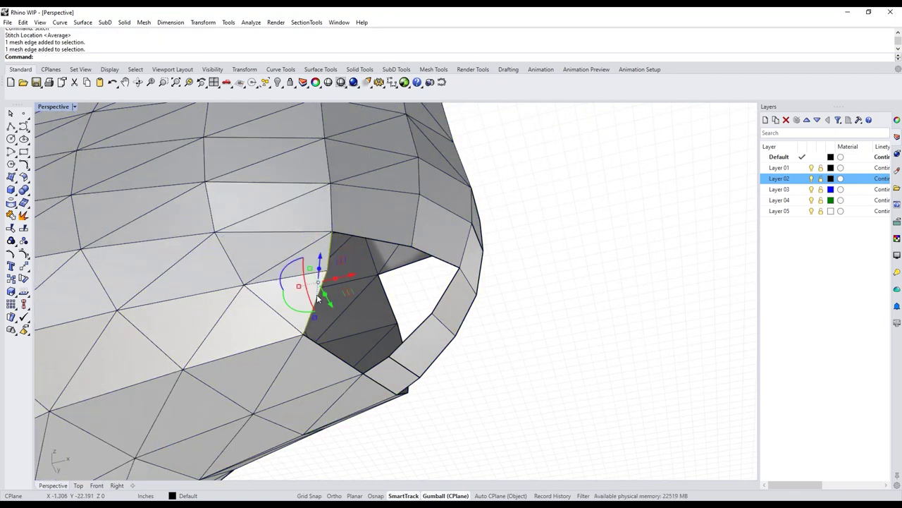
{"action": "type", "text": "b"}
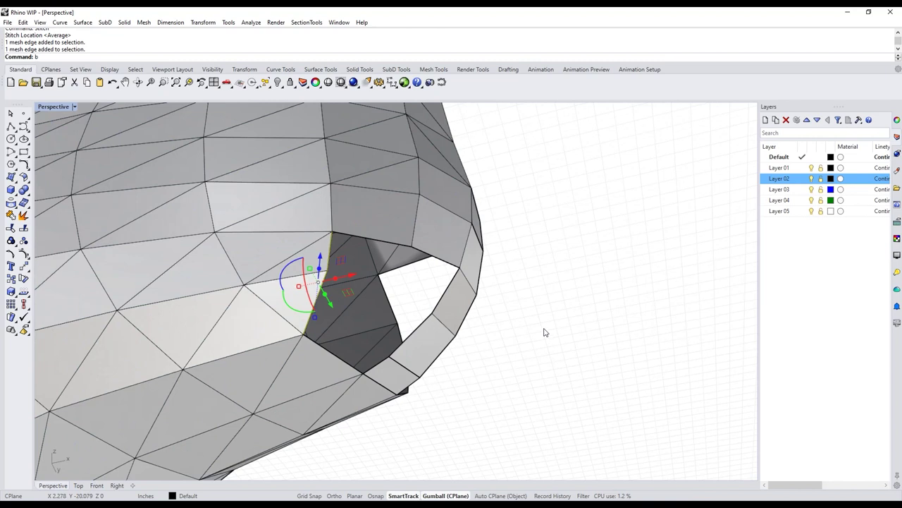
{"action": "type", "text": "ridge"}
{"action": "key", "text": "Return"}
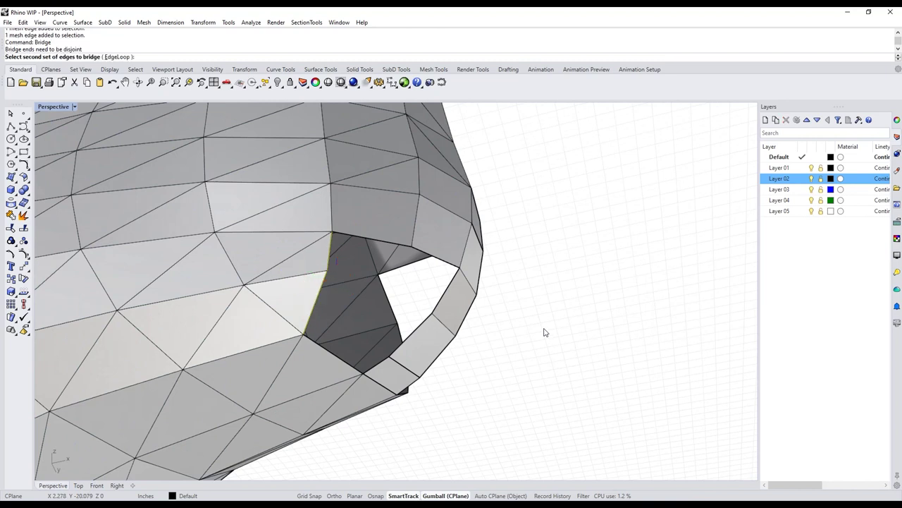
{"action": "left_click", "coordinate": [445, 298]}
{"action": "left_click", "coordinate": [419, 327]}
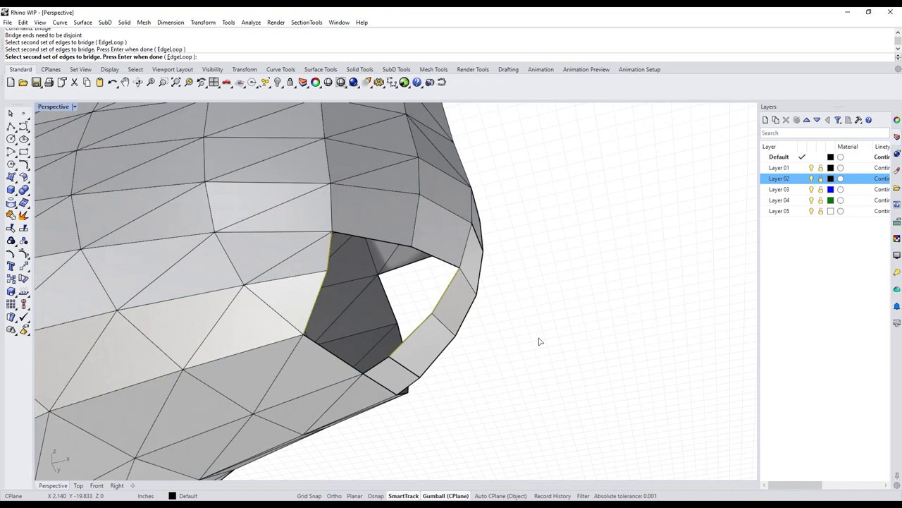
{"action": "key", "text": "Return"}
{"action": "right_click_drag", "start_coordinate": [566, 328], "coordinate": [496, 387]}
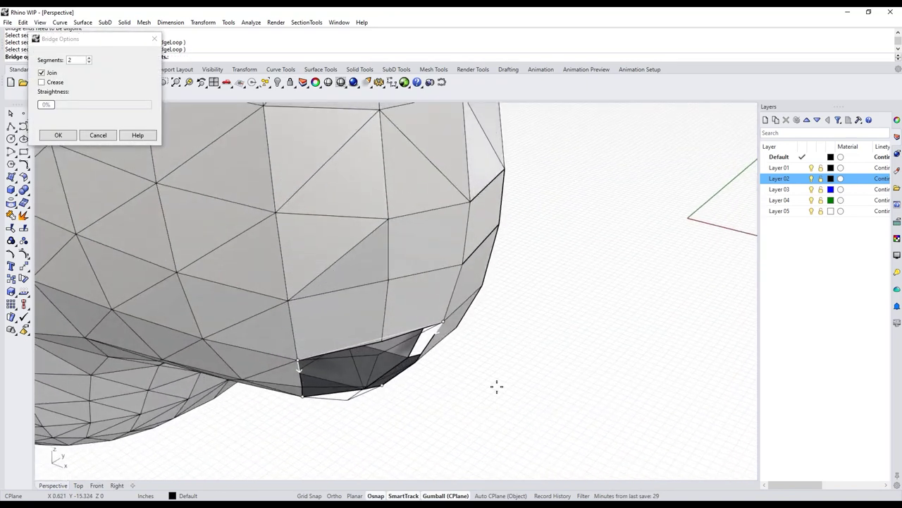
{"action": "left_click_drag", "start_coordinate": [50, 104], "coordinate": [113, 117]}
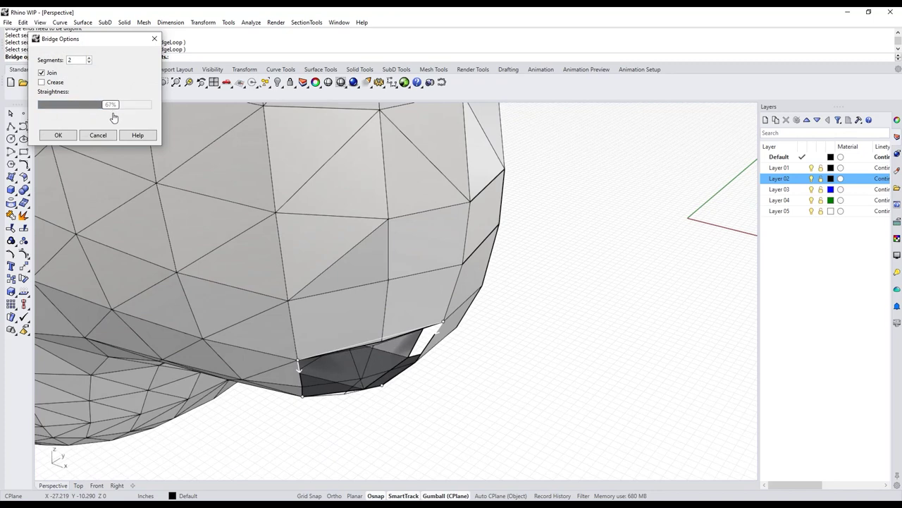
{"action": "left_click", "coordinate": [57, 136]}
Move the two middle edges of the new bridge with the gumball to match the surrounding curvature.
{"action": "right_click_drag", "start_coordinate": [484, 389], "coordinate": [354, 406]}
{"action": "scroll", "coordinate": [326, 309], "scroll_direction": "up", "scroll_amount": 3}
{"action": "left_click", "coordinate": [349, 306], "text": "ctrl+shift"}
{"action": "left_click", "coordinate": [339, 336], "text": "ctrl+shift"}
{"action": "right_click_drag", "start_coordinate": [443, 373], "coordinate": [388, 387]}
{"action": "mouse_move", "coordinate": [365, 329]}
{"action": "left_mouse_down"}
{"action": "mouse_move", "coordinate": [406, 336]}
{"action": "mouse_move", "coordinate": [354, 322]}
{"action": "left_mouse_up"}
{"action": "left_click", "coordinate": [451, 411]}
Stitch the lower bridge's middle vertex to the upper bridge's adjacent middle vertex at the Average location.
{"action": "right_click_drag", "start_coordinate": [457, 402], "coordinate": [472, 296]}
{"action": "scroll", "coordinate": [463, 230], "scroll_direction": "up", "scroll_amount": 5}
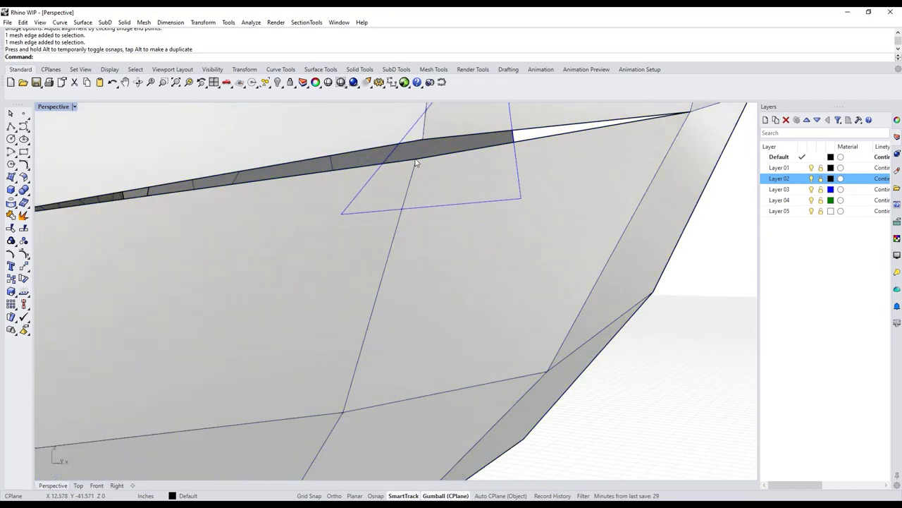
{"action": "right_click_drag", "start_coordinate": [663, 423], "coordinate": [634, 381]}
{"action": "scroll", "coordinate": [557, 312], "scroll_direction": "up", "scroll_amount": 6}
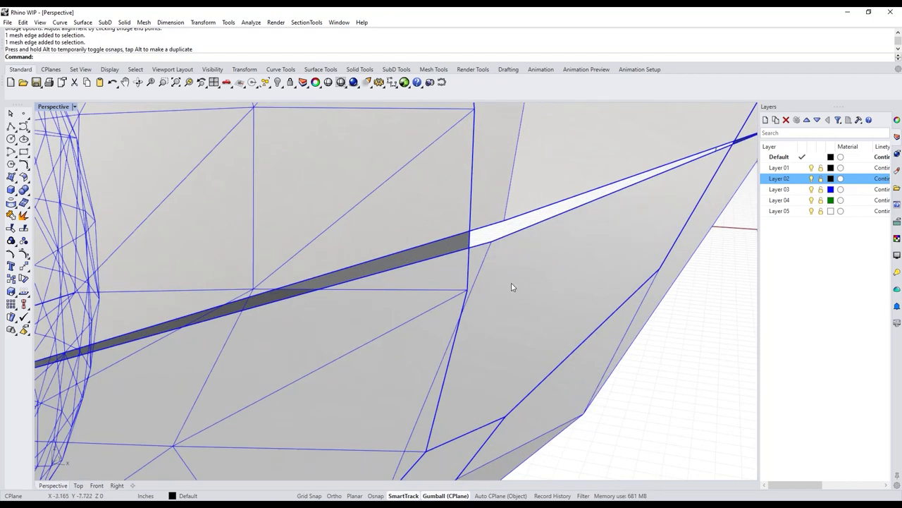
{"action": "left_click", "coordinate": [492, 244], "text": "ctrl+shift"}
{"action": "left_click", "coordinate": [503, 225], "text": "ctrl+shift"}
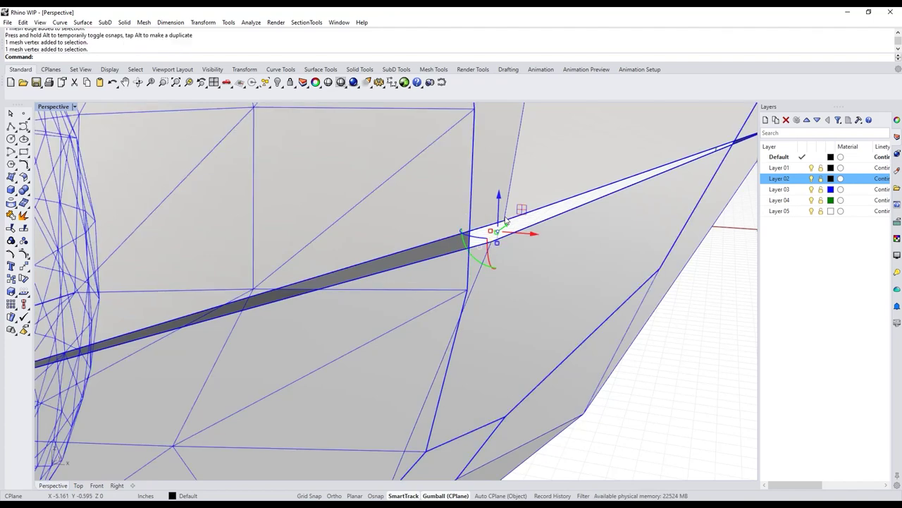
{"action": "key", "text": "Return"}
{"action": "key", "text": "Return"}
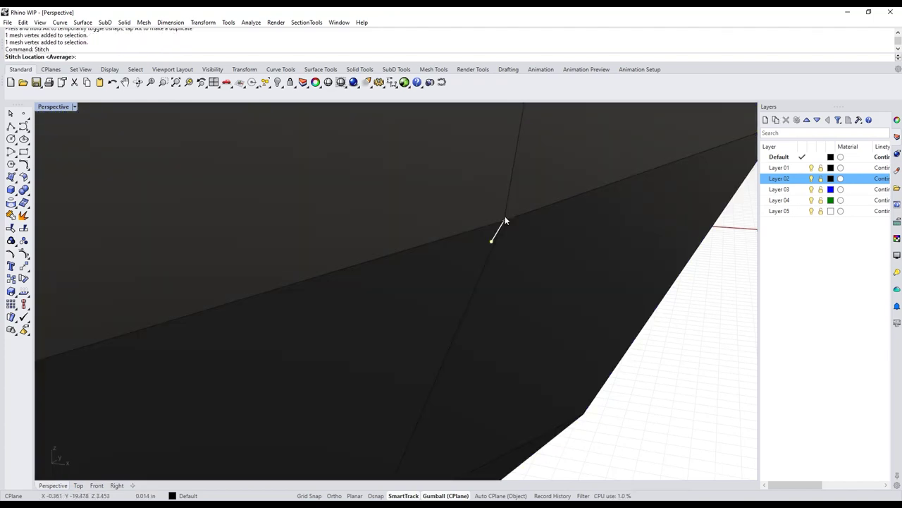
Fill the small hole below the bridges using FillMeshHole with JoinMesh=Yes.
{"action": "scroll", "coordinate": [644, 356], "scroll_direction": "down", "scroll_amount": 6}
{"action": "right_click_drag", "start_coordinate": [644, 356], "coordinate": [681, 397]}
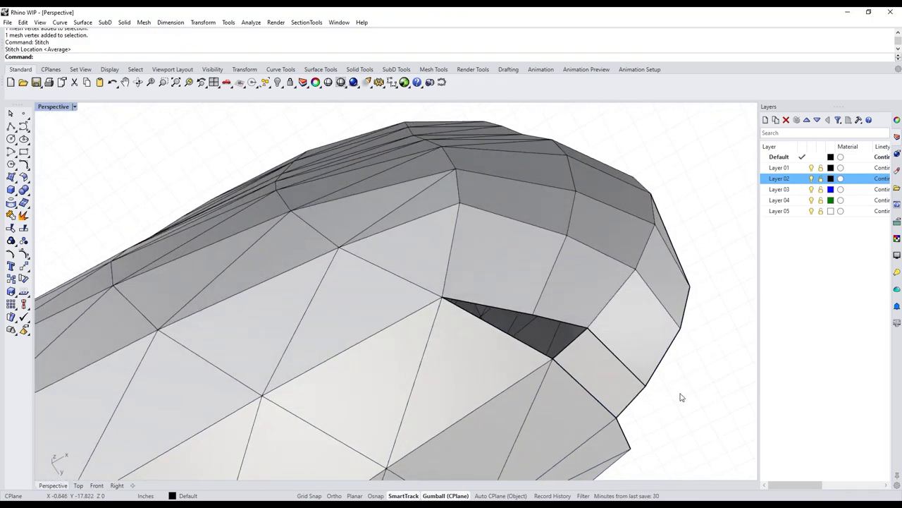
{"action": "type", "text": "fillMeshHole"}
{"action": "key", "text": "Return"}
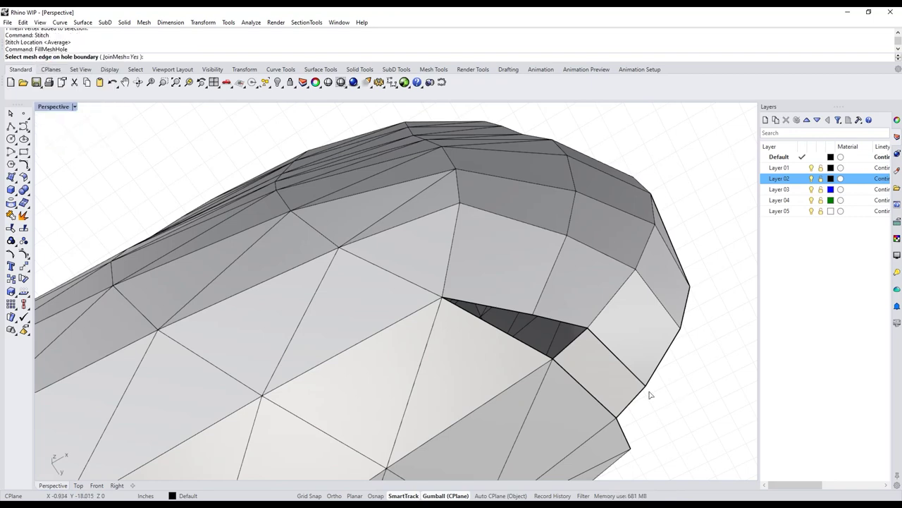
{"action": "left_click", "coordinate": [568, 346]}
Set up a Bridge on the strip's other side between its three upper side edges and the three facing edges of the opening.
{"action": "scroll", "coordinate": [566, 348], "scroll_direction": "down", "scroll_amount": 4}
{"action": "right_click_drag", "start_coordinate": [566, 349], "coordinate": [476, 388]}
{"action": "scroll", "coordinate": [650, 393], "scroll_direction": "down", "scroll_amount": 4}
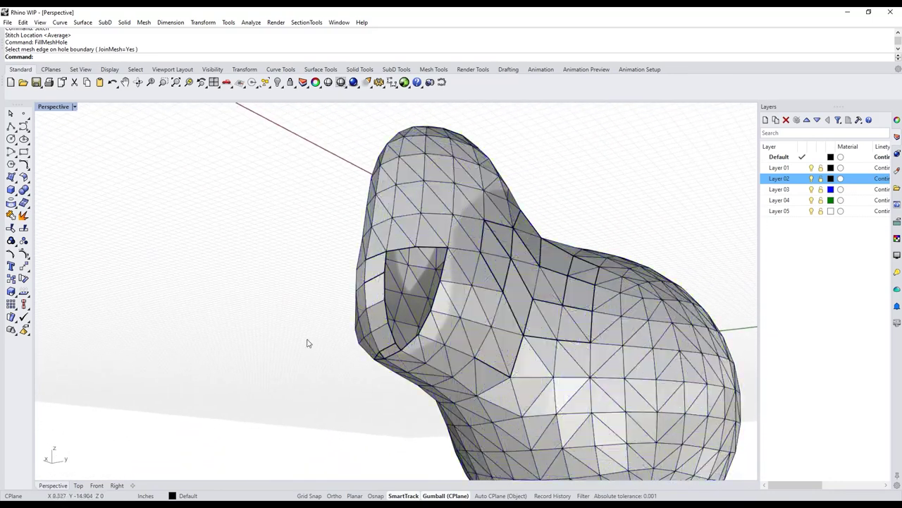
{"action": "scroll", "coordinate": [310, 310], "scroll_direction": "up", "scroll_amount": 5}
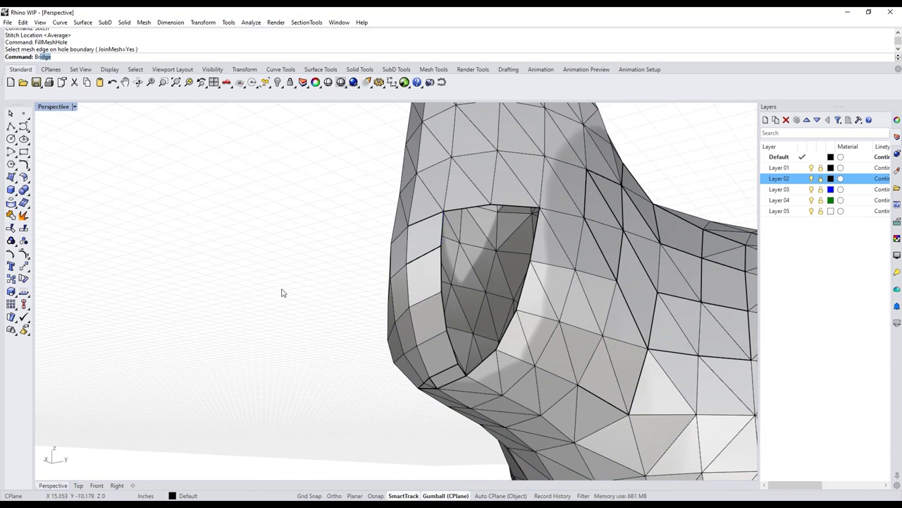
{"action": "key", "text": "Return"}
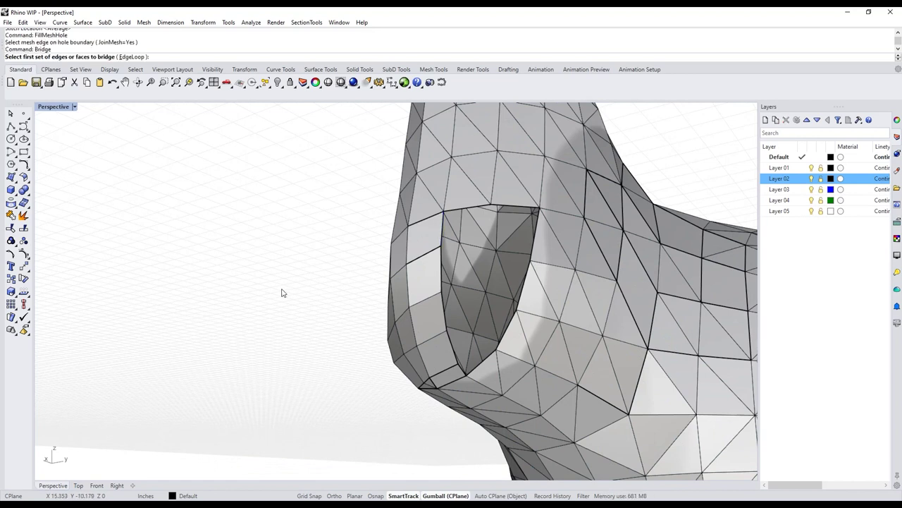
{"action": "left_click", "coordinate": [442, 238]}
{"action": "left_click", "coordinate": [440, 283]}
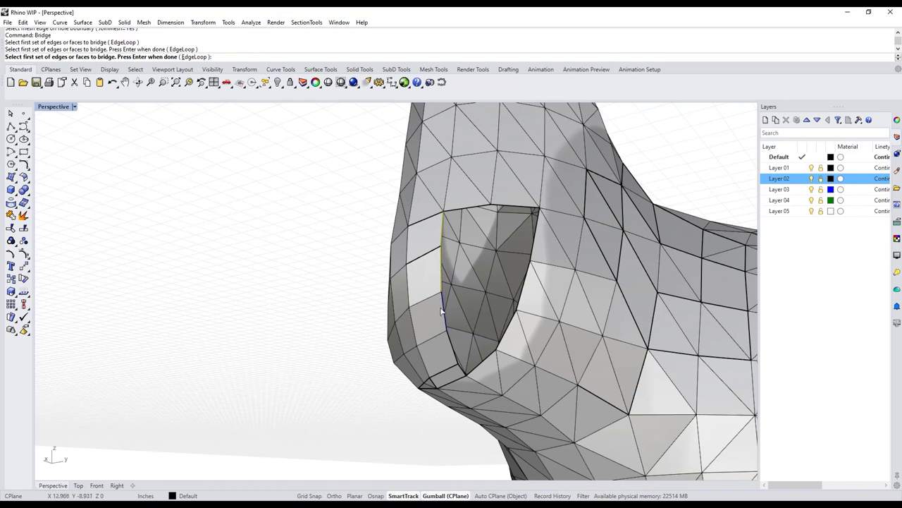
{"action": "left_click", "coordinate": [443, 312]}
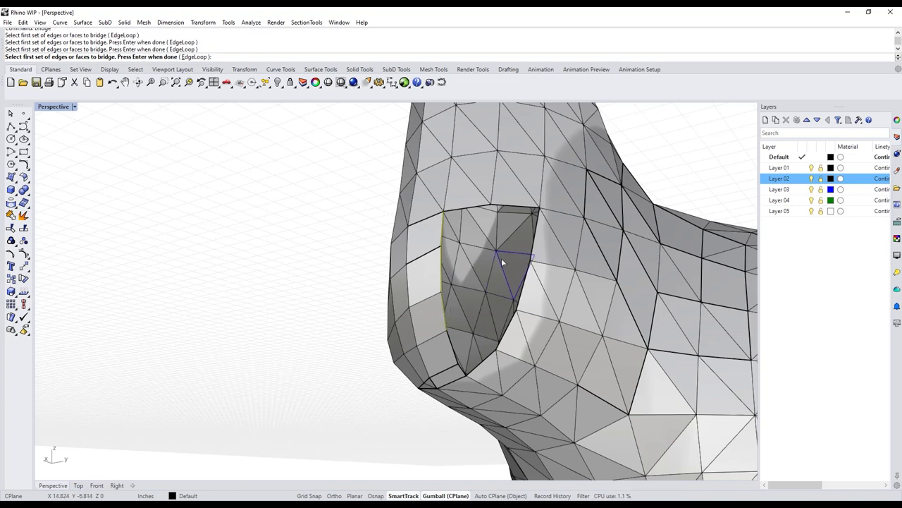
{"action": "key", "text": "Return"}
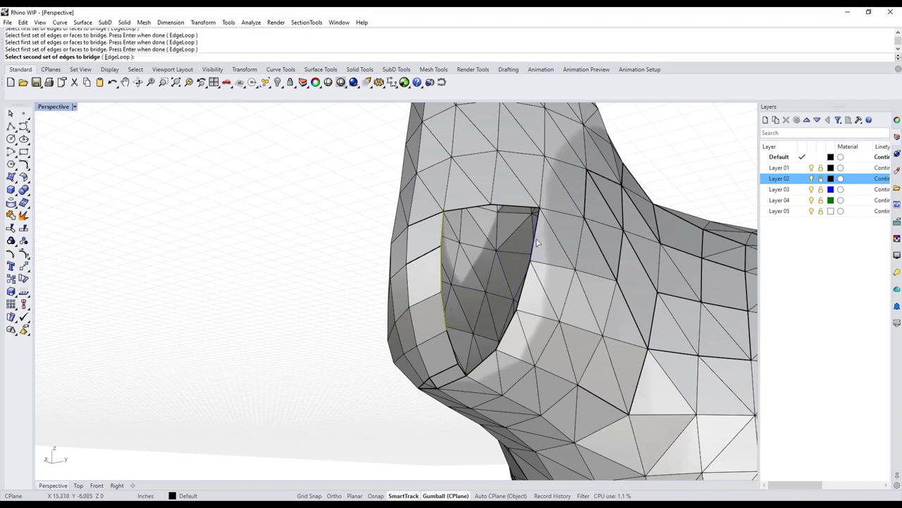
{"action": "left_click", "coordinate": [536, 243]}
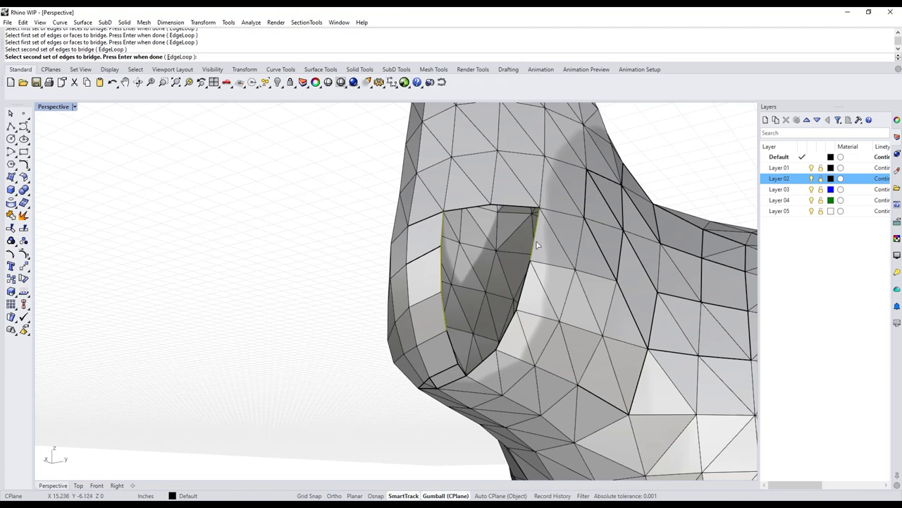
{"action": "left_click", "coordinate": [523, 294]}
{"action": "left_click", "coordinate": [512, 329]}
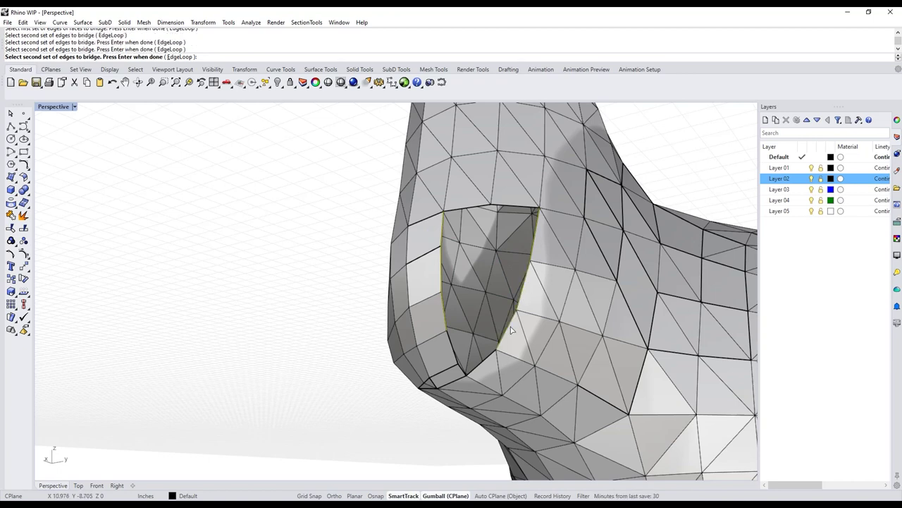
{"action": "key", "text": "Return"}
Lower the three-edge bridge's straightness so it curves with the mesh, and create the bridge.
{"action": "right_click_drag", "start_coordinate": [272, 300], "coordinate": [265, 280]}
{"action": "scroll", "coordinate": [244, 282], "scroll_direction": "up", "scroll_amount": 6}
{"action": "left_click_drag", "start_coordinate": [111, 105], "coordinate": [62, 108]}
{"action": "left_click", "coordinate": [58, 135]}
Move the three-edge bridge's middle edge loop with the gumball to match the surrounding mesh curvature.
{"action": "right_click_drag", "start_coordinate": [221, 336], "coordinate": [227, 303]}
{"action": "double_click", "coordinate": [418, 337]}
{"action": "right_click_drag", "start_coordinate": [404, 333], "coordinate": [346, 369]}
{"action": "mouse_move", "coordinate": [434, 414]}
{"action": "left_mouse_down"}
{"action": "mouse_move", "coordinate": [409, 440]}
{"action": "mouse_move", "coordinate": [425, 408]}
{"action": "left_mouse_up"}
{"action": "right_click_drag", "start_coordinate": [316, 407], "coordinate": [284, 330]}
{"action": "scroll", "coordinate": [409, 218], "scroll_direction": "up", "scroll_amount": 5}
{"action": "right_click_drag", "start_coordinate": [509, 178], "coordinate": [300, 397]}
{"action": "left_click", "coordinate": [204, 289]}
Try to stitch the two open vertices at the bridge's lower corner using the Average location, and undo it.
{"action": "right_click_drag", "start_coordinate": [203, 289], "coordinate": [186, 307]}
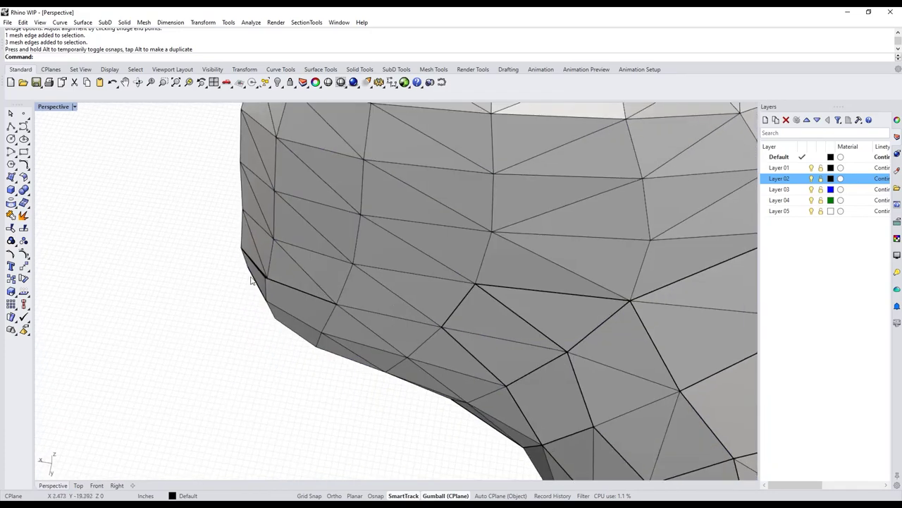
{"action": "scroll", "coordinate": [251, 278], "scroll_direction": "up", "scroll_amount": 8}
{"action": "left_click", "coordinate": [299, 288], "text": "ctrl+shift"}
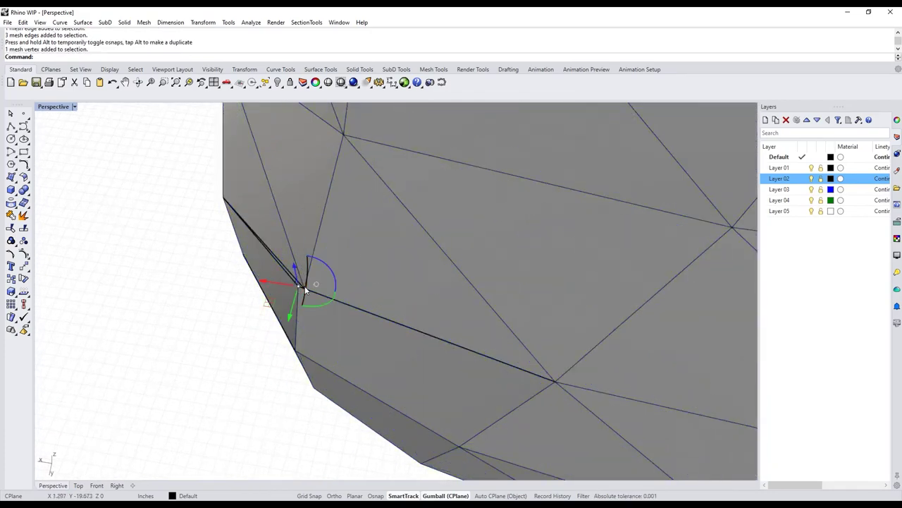
{"action": "scroll", "coordinate": [300, 289], "scroll_direction": "up", "scroll_amount": 5}
{"action": "scroll", "coordinate": [299, 289], "scroll_direction": "up", "scroll_amount": 1}
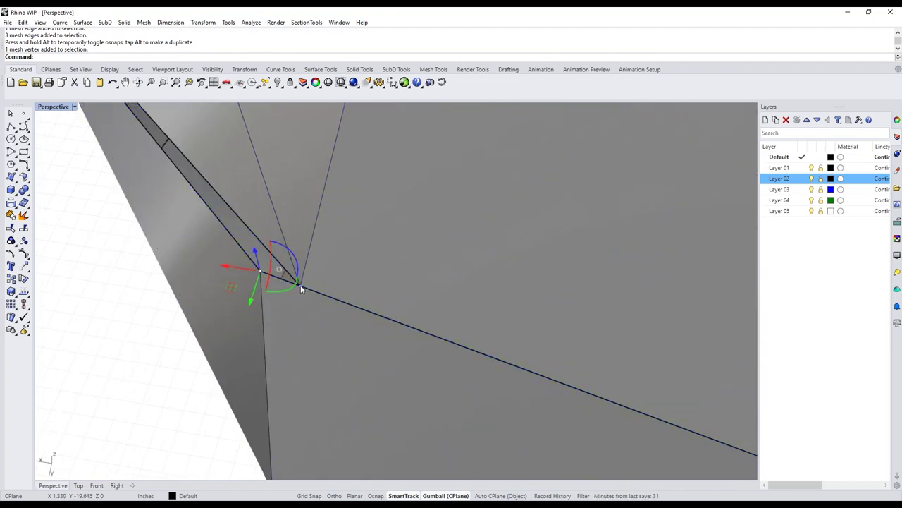
{"action": "left_click", "coordinate": [299, 284], "text": "ctrl+shift"}
{"action": "type", "text": "titch"}
{"action": "key", "text": "Return"}
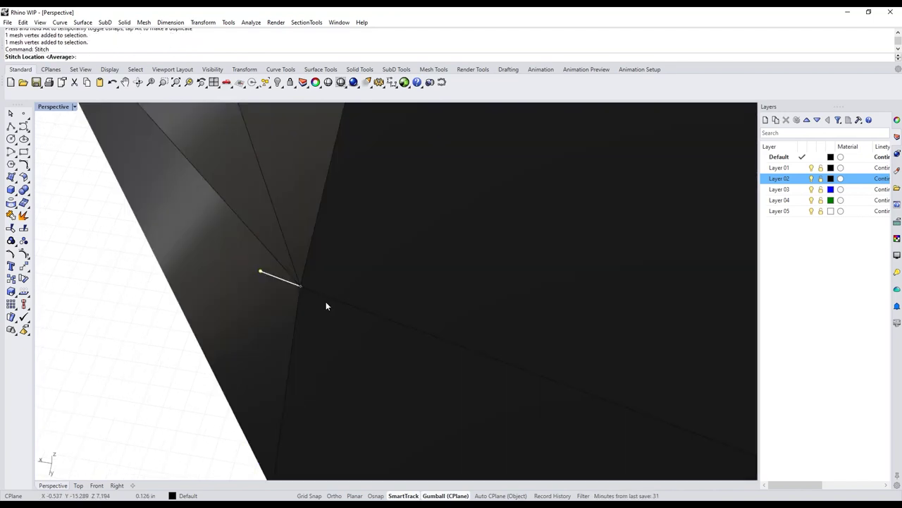
{"action": "key", "text": "Return"}
{"action": "scroll", "coordinate": [249, 300], "scroll_direction": "down", "scroll_amount": 10}
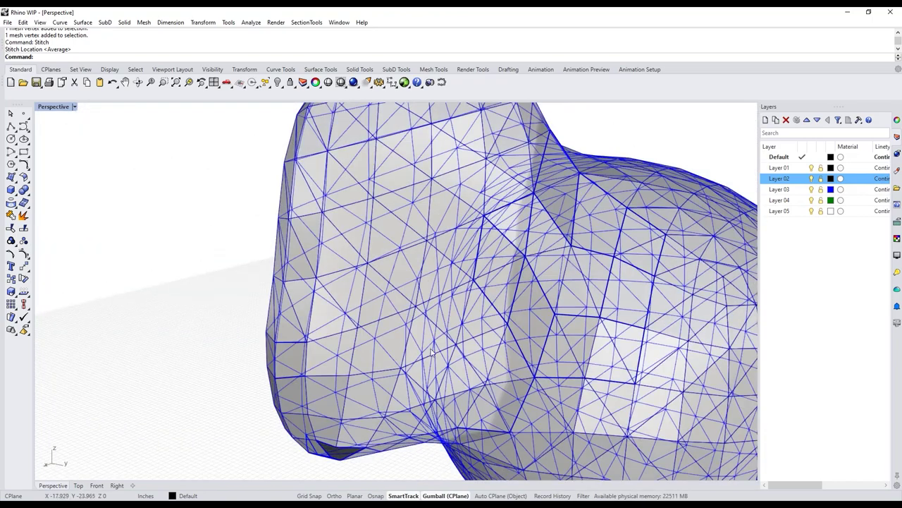
{"action": "key", "text": "ctrl+z"}
Stitch the two open vertices at the bridge's lower corner to a picked location between them.
{"action": "scroll", "coordinate": [254, 299], "scroll_direction": "up", "scroll_amount": 8}
{"action": "right_click_drag", "start_coordinate": [264, 321], "coordinate": [113, 125]}
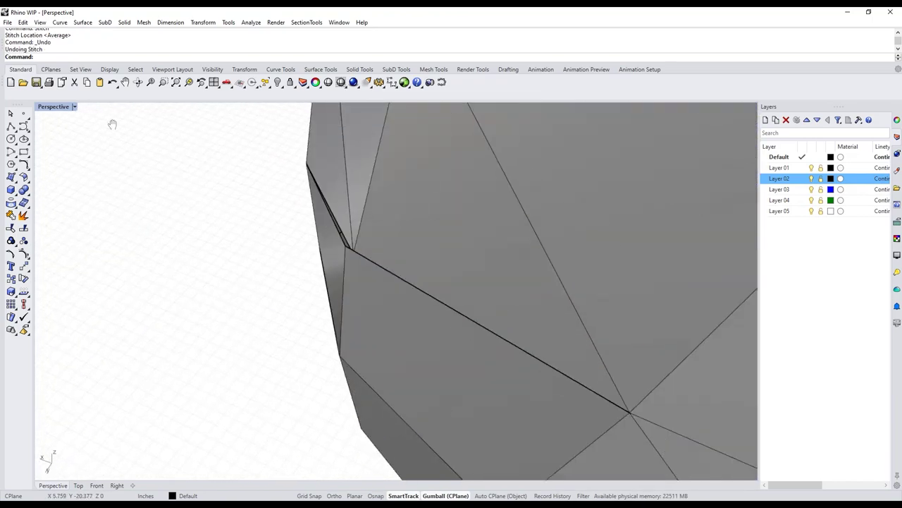
{"action": "scroll", "coordinate": [327, 220], "scroll_direction": "up", "scroll_amount": 6}
{"action": "left_click", "coordinate": [382, 285]}
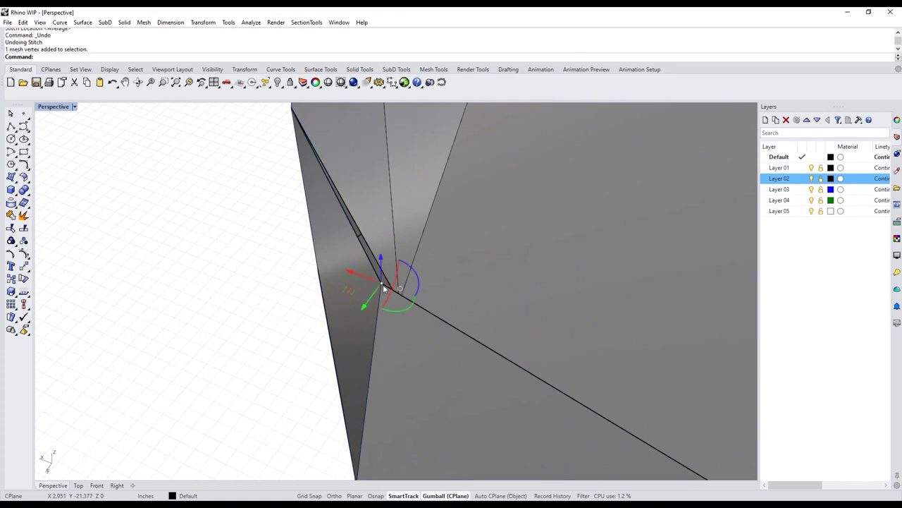
{"action": "right_click_drag", "start_coordinate": [411, 305], "coordinate": [381, 334]}
{"action": "left_click", "coordinate": [386, 329], "text": "ctrl+shift"}
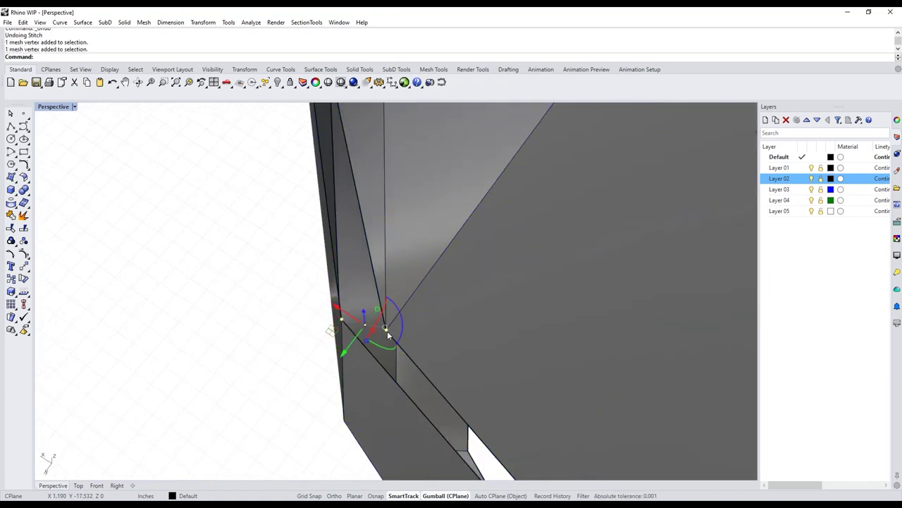
{"action": "right_click", "coordinate": [239, 285]}
{"action": "right_click_drag", "start_coordinate": [241, 298], "coordinate": [242, 255]}
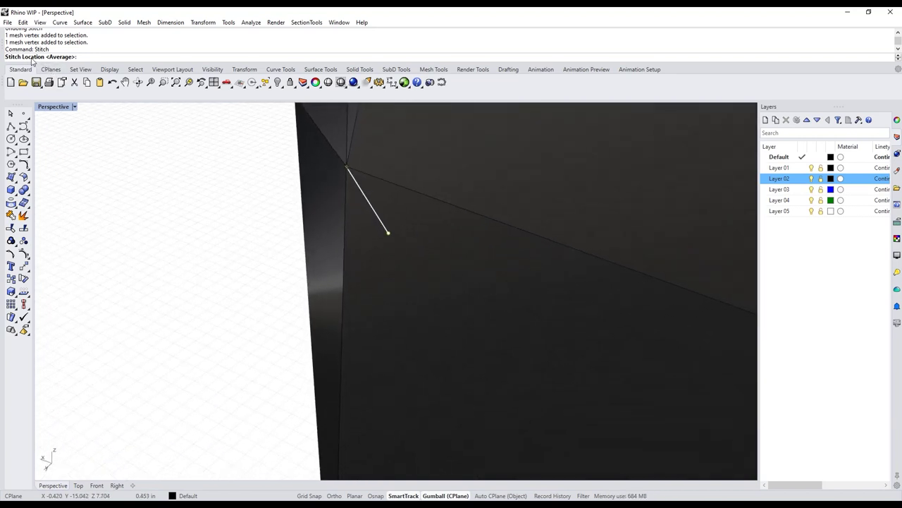
{"action": "right_click_drag", "start_coordinate": [276, 208], "coordinate": [224, 319], "text": "shift"}
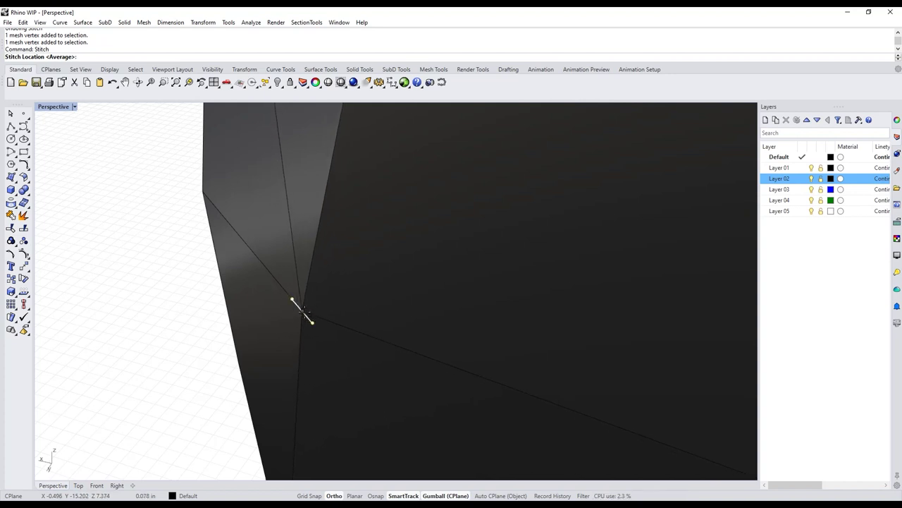
{"action": "left_click", "coordinate": [305, 317]}
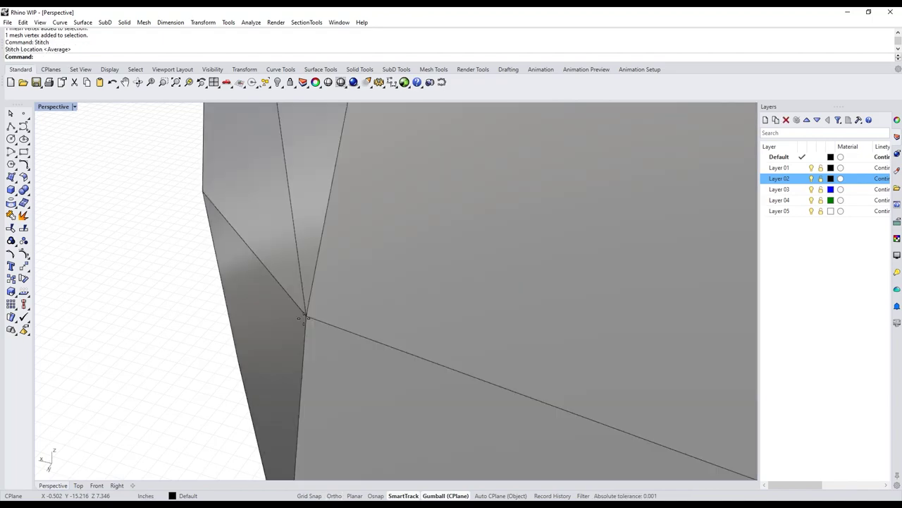
Fill the last remaining hole beside the joined strip using FillMeshHole with JoinMesh=Yes.
{"action": "scroll", "coordinate": [180, 277], "scroll_direction": "down", "scroll_amount": 5}
{"action": "scroll", "coordinate": [182, 294], "scroll_direction": "down", "scroll_amount": 8}
{"action": "right_click_drag", "start_coordinate": [181, 296], "coordinate": [595, 242]}
{"action": "scroll", "coordinate": [596, 246], "scroll_direction": "up", "scroll_amount": 5}
{"action": "scroll", "coordinate": [595, 247], "scroll_direction": "down", "scroll_amount": 2}
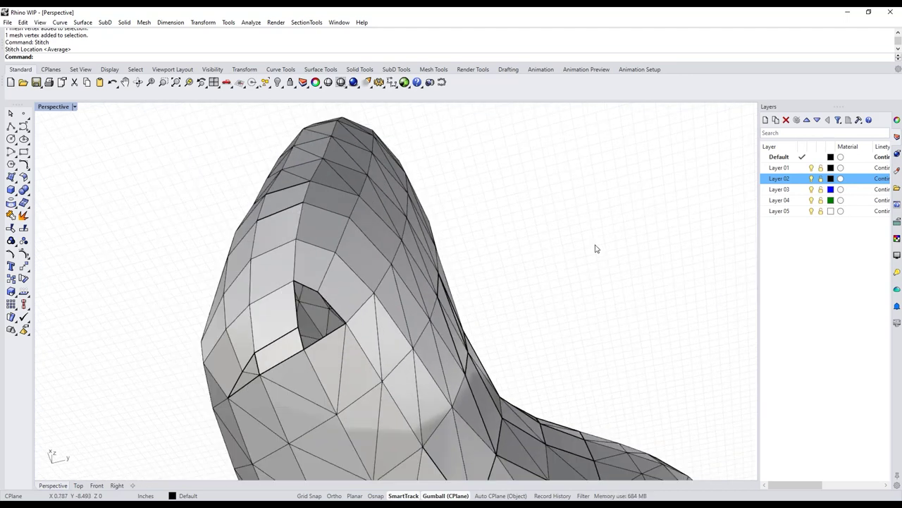
{"action": "type", "text": "FillMeshHole"}
{"action": "key", "text": "Return"}
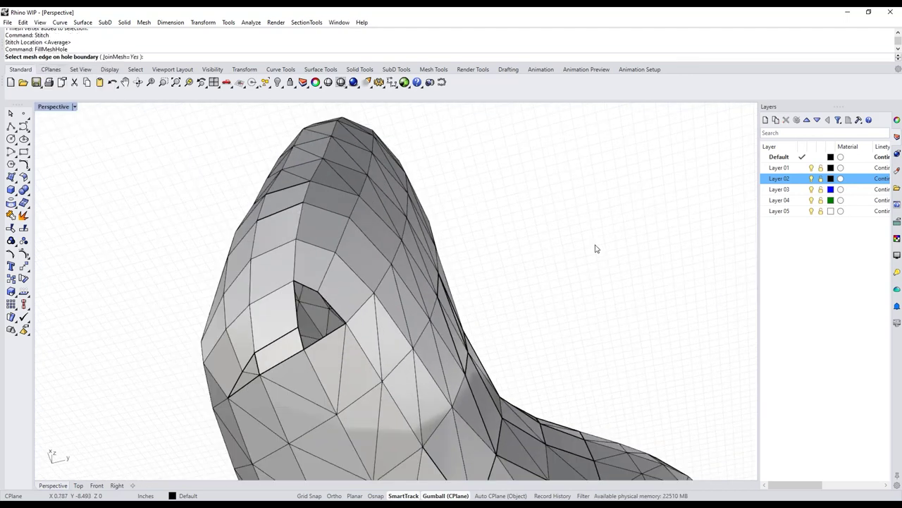
{"action": "left_click", "coordinate": [329, 340]}
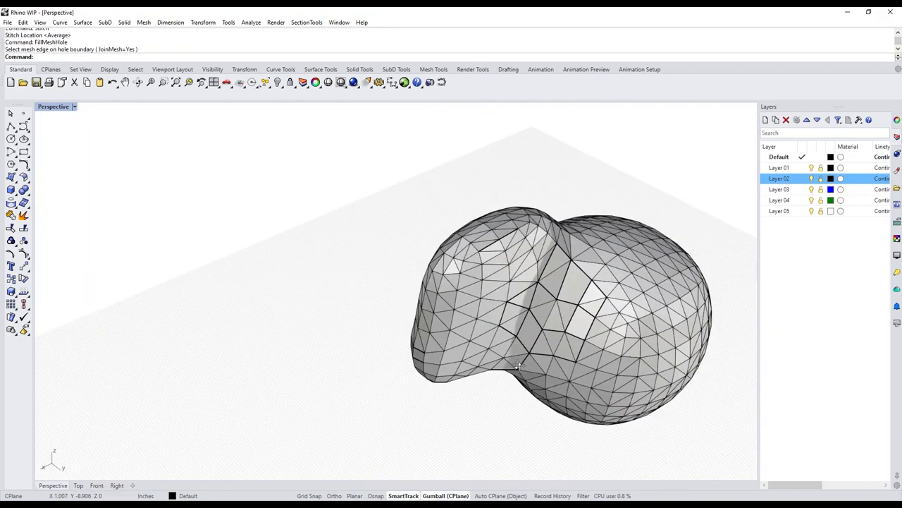
Run Check on the repaired mesh and review its defect report and geometry details.
{"action": "right_click_drag", "start_coordinate": [518, 365], "coordinate": [514, 397]}
{"action": "left_click", "coordinate": [514, 397]}
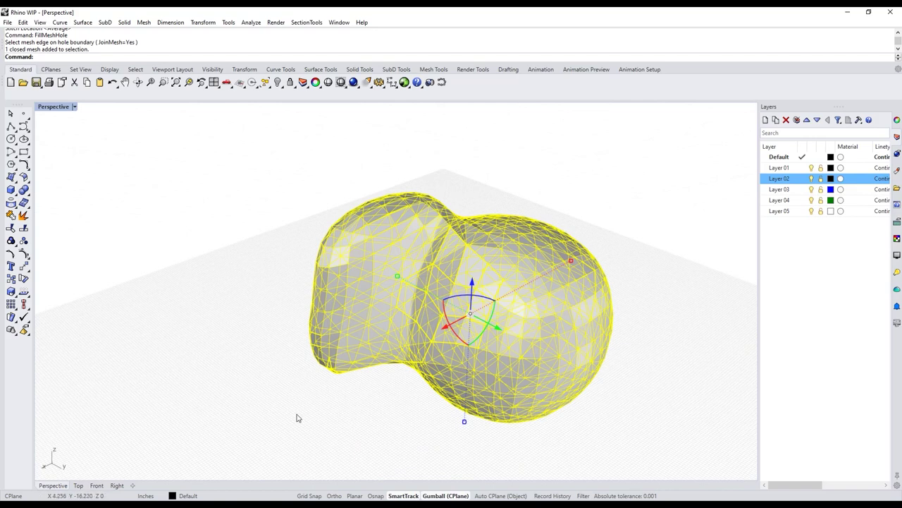
{"action": "key", "text": "Return"}
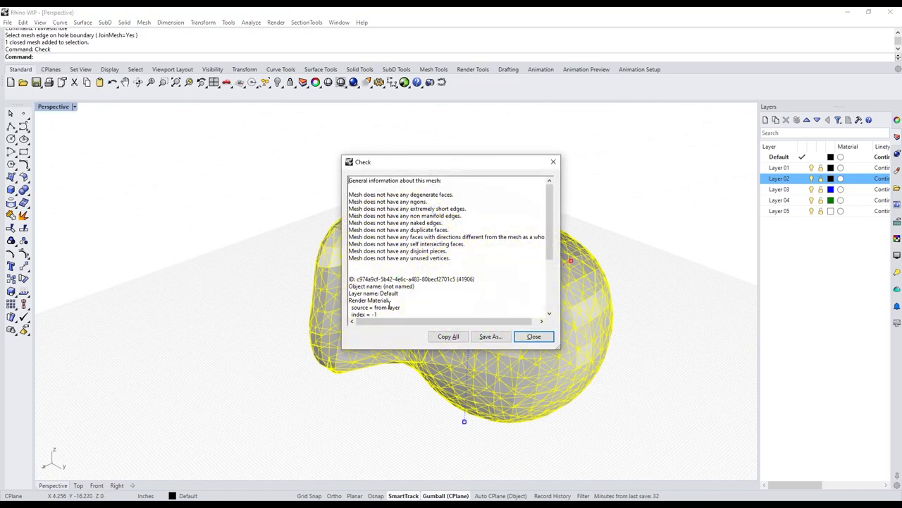
{"action": "scroll", "coordinate": [408, 240], "scroll_direction": "down", "scroll_amount": 2}
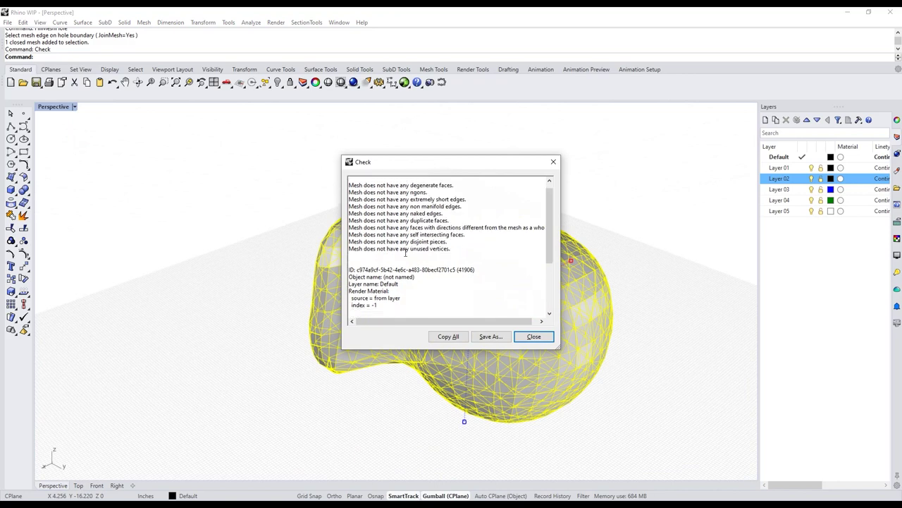
{"action": "scroll", "coordinate": [399, 280], "scroll_direction": "down", "scroll_amount": 1}
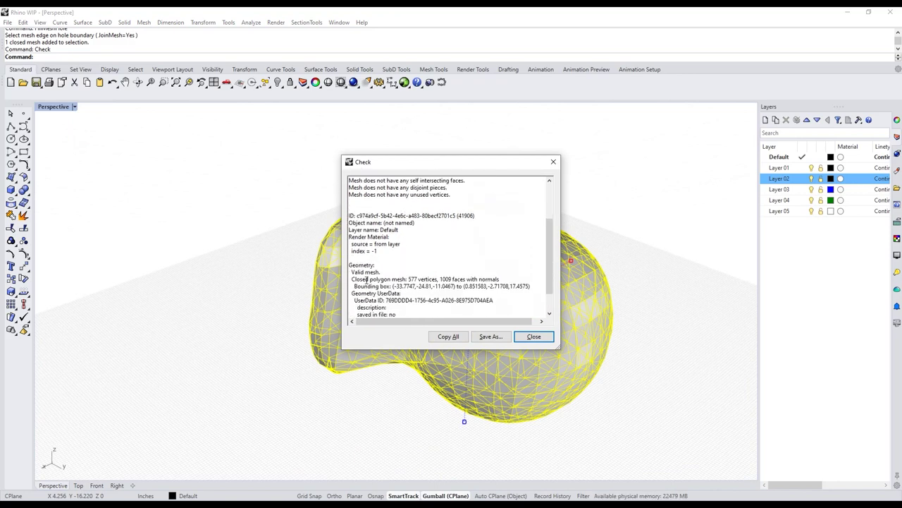
{"action": "left_click_drag", "start_coordinate": [408, 278], "coordinate": [350, 281]}
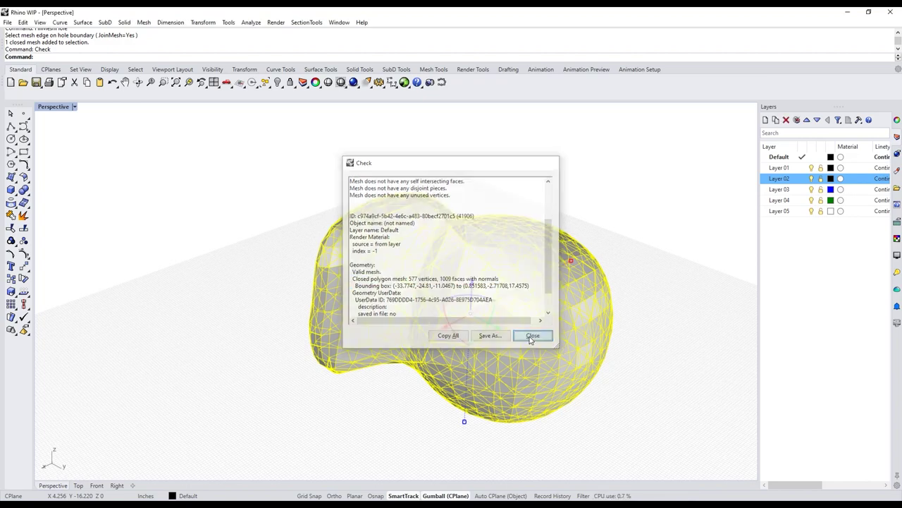
{"action": "left_click", "coordinate": [533, 336]}
Weld the whole repaired mesh with an angle tolerance of 30.
{"action": "right_click_drag", "start_coordinate": [308, 409], "coordinate": [284, 386]}
{"action": "left_click", "coordinate": [468, 428]}
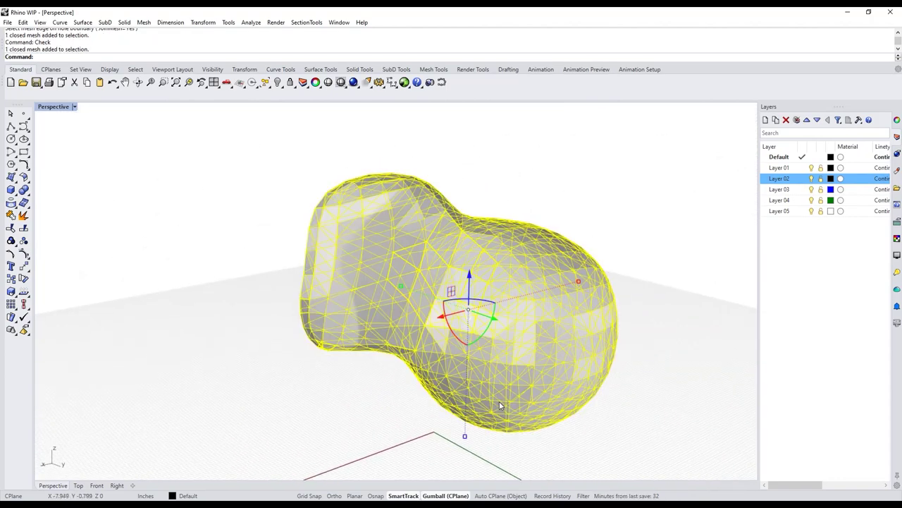
{"action": "key", "text": "Return"}
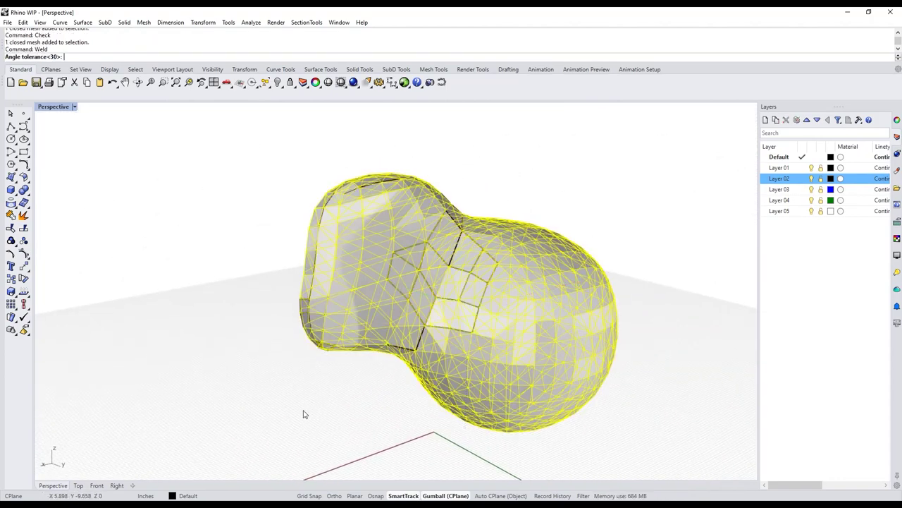
{"action": "key", "text": "Return"}
{"action": "right_click_drag", "start_coordinate": [304, 414], "coordinate": [320, 382]}
{"action": "left_click", "coordinate": [391, 335]}
{"action": "left_click", "coordinate": [323, 402]}
Weld the mesh again with the angle tolerance raised to 45 to remove the remaining unwelded edges.
{"action": "scroll", "coordinate": [322, 385], "scroll_direction": "up", "scroll_amount": 4}
{"action": "right_click", "coordinate": [307, 380]}
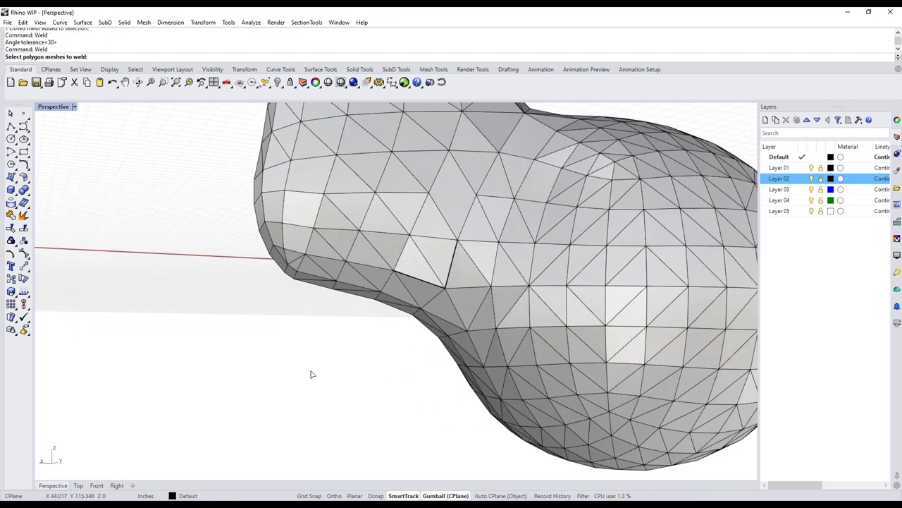
{"action": "left_click", "coordinate": [484, 306]}
{"action": "right_click_drag", "start_coordinate": [483, 306], "coordinate": [237, 404]}
{"action": "key", "text": "Return"}
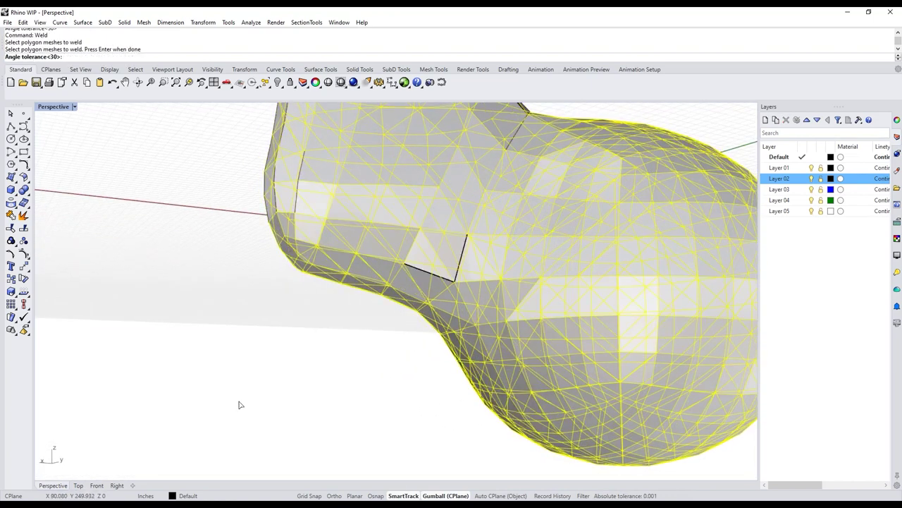
{"action": "key", "text": "Return"}
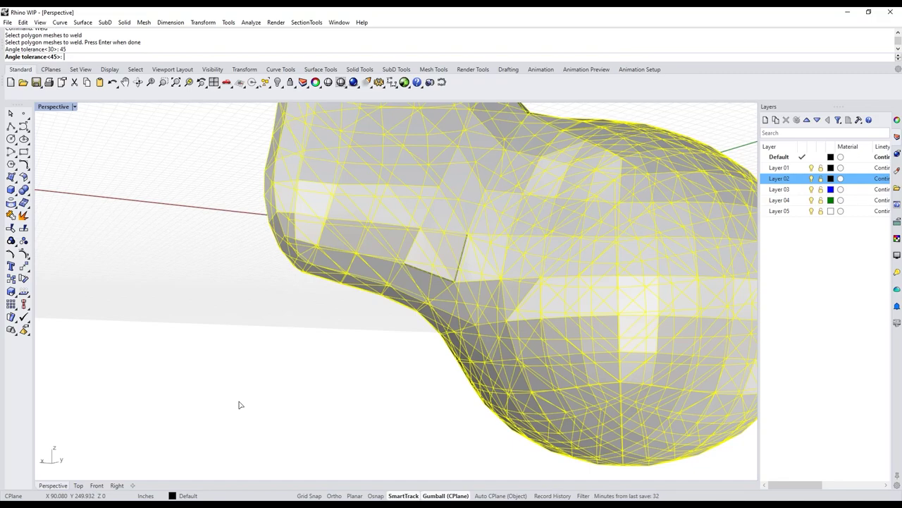
{"action": "right_click_drag", "start_coordinate": [312, 308], "coordinate": [319, 348]}
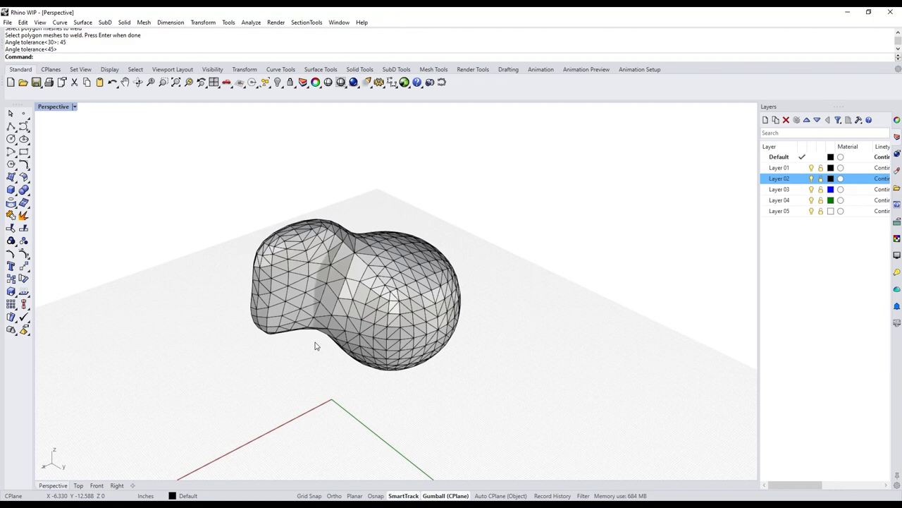
Turn off flat shading in the Perspective viewport.
{"action": "left_click", "coordinate": [54, 107]}
{"action": "left_click", "coordinate": [70, 286]}
{"action": "right_click_drag", "start_coordinate": [143, 339], "coordinate": [105, 237]}
Preview the welded mesh in Rendered display mode, and return the viewport to Shaded.
{"action": "left_click", "coordinate": [53, 107]}
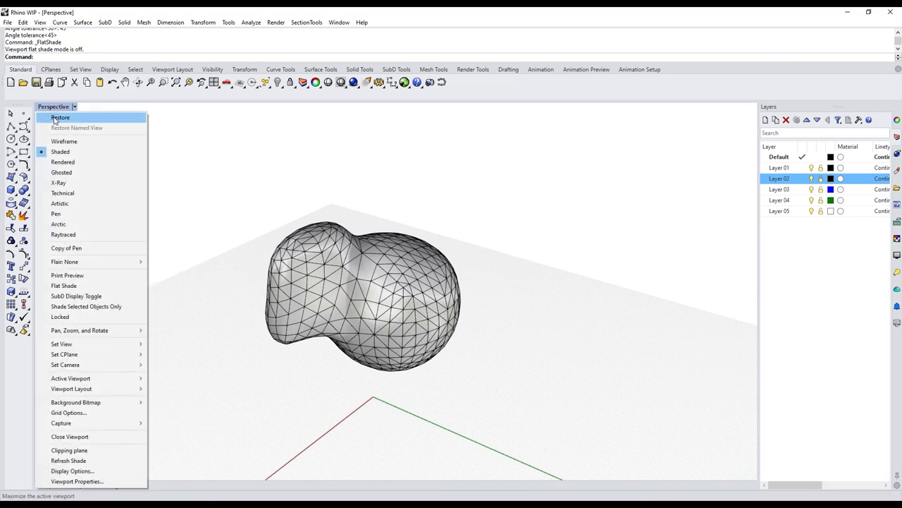
{"action": "left_click", "coordinate": [78, 162]}
{"action": "right_click_drag", "start_coordinate": [193, 364], "coordinate": [193, 324]}
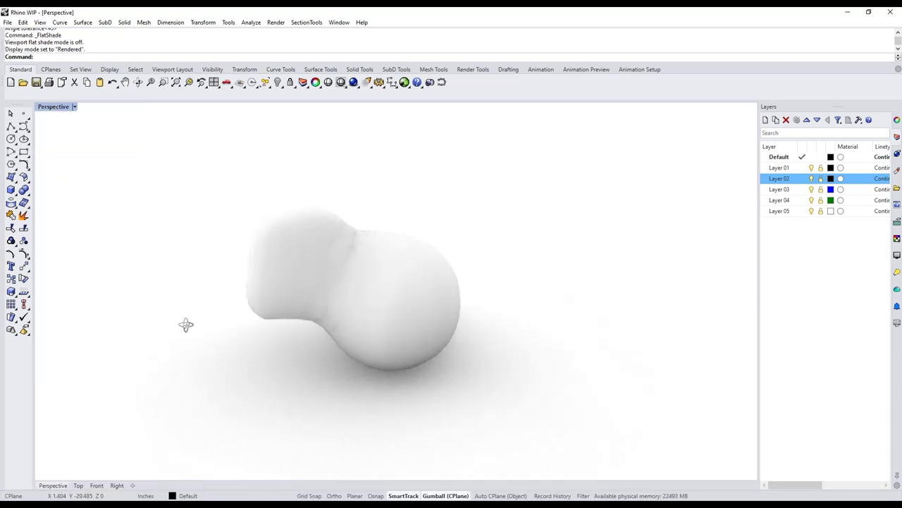
{"action": "left_click", "coordinate": [54, 106]}
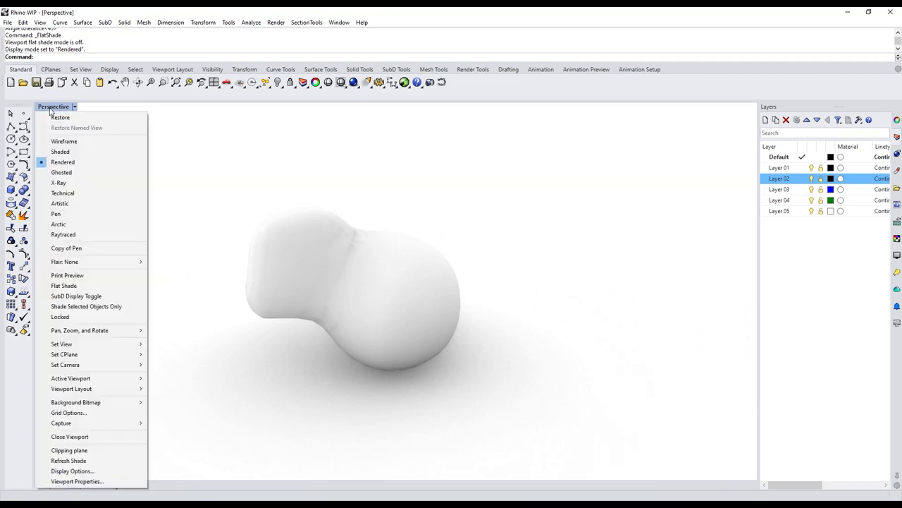
{"action": "left_click", "coordinate": [65, 153]}
{"action": "scroll", "coordinate": [218, 253], "scroll_direction": "up", "scroll_amount": 5}
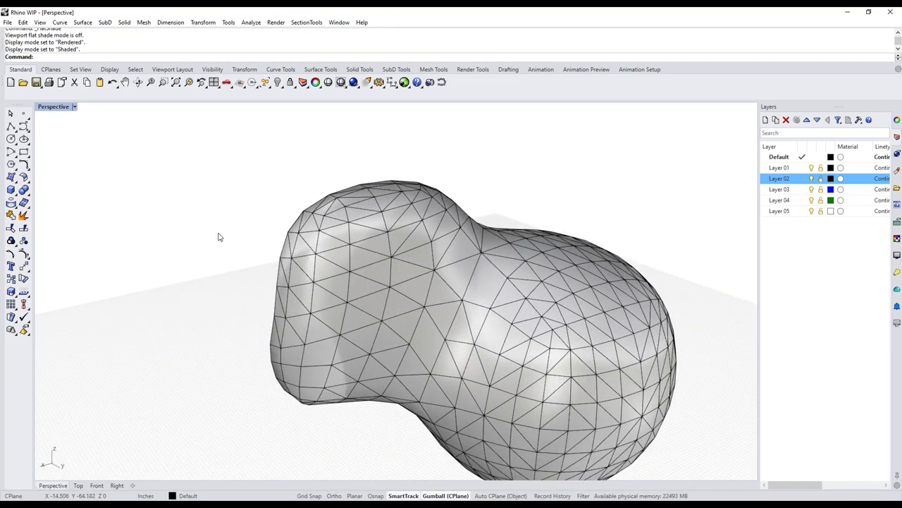
Subdivide the entire closed mesh three times with SubDivide and deselect it.
{"action": "left_click", "coordinate": [296, 272]}
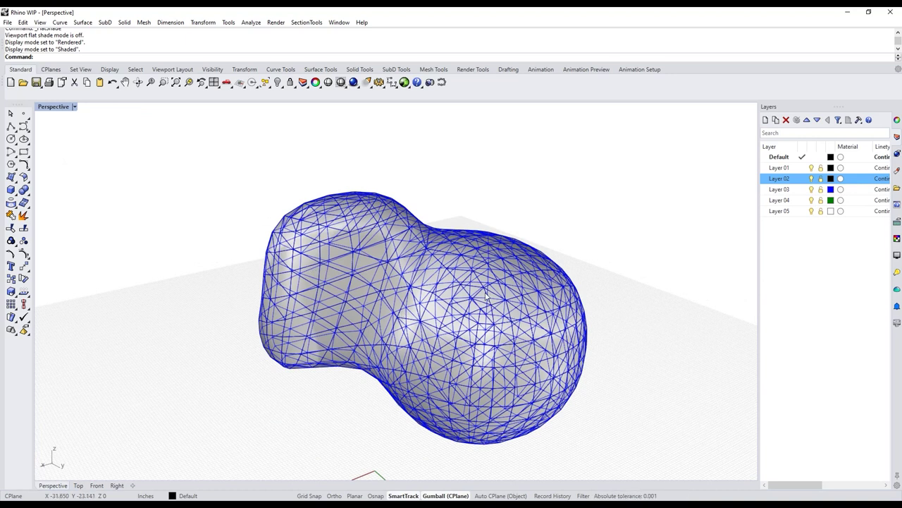
{"action": "left_click", "coordinate": [189, 299]}
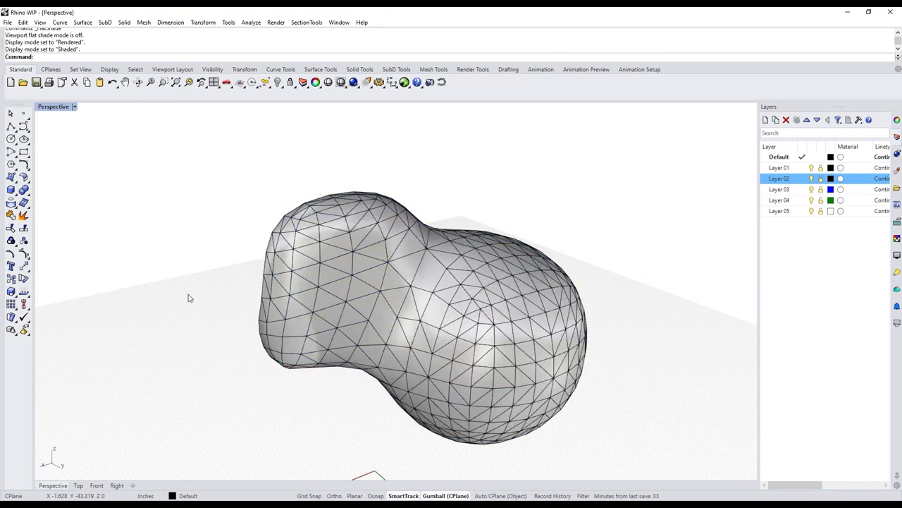
{"action": "left_click", "coordinate": [321, 326]}
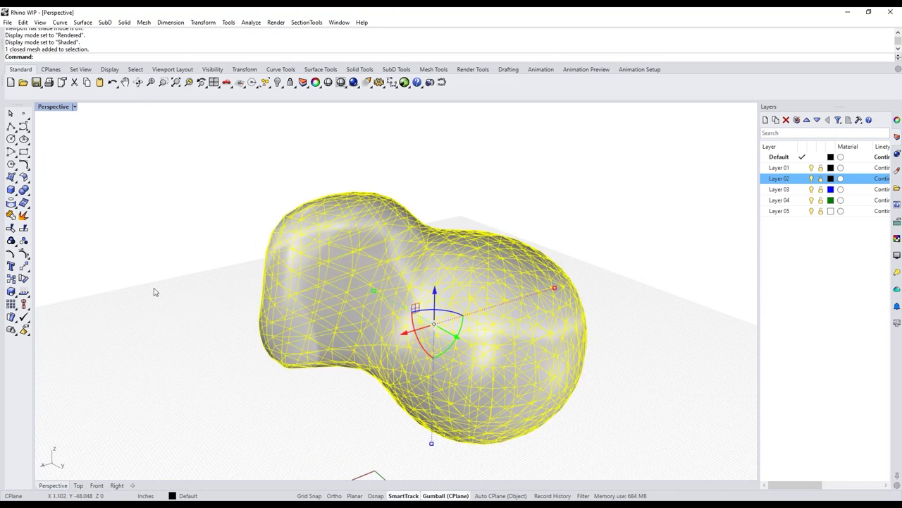
{"action": "type", "text": "SubD"}
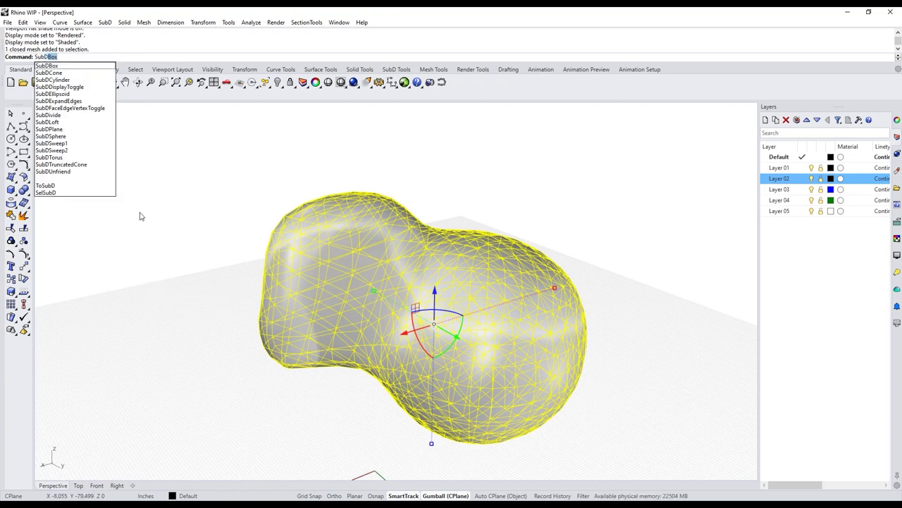
{"action": "left_click", "coordinate": [64, 115]}
{"action": "right_click", "coordinate": [81, 161]}
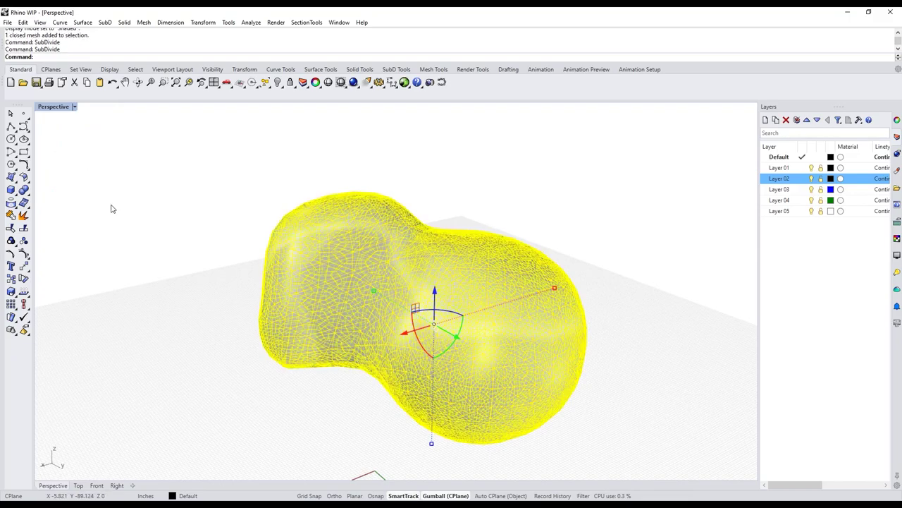
{"action": "right_click", "coordinate": [157, 249]}
{"action": "left_click", "coordinate": [155, 267]}
{"action": "right_click_drag", "start_coordinate": [180, 293], "coordinate": [167, 340]}
{"action": "scroll", "coordinate": [220, 188], "scroll_direction": "up", "scroll_amount": 10}
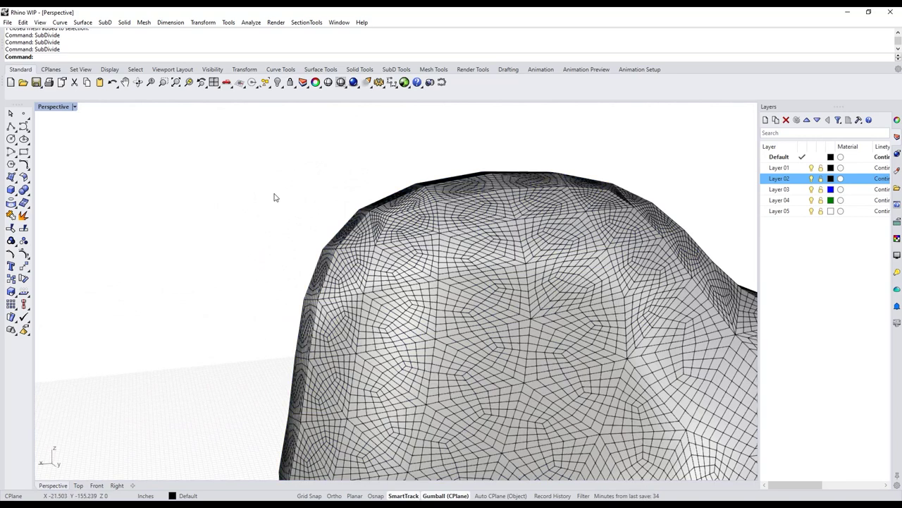
Try deleting the window-selected mesh faces across the upper corner of the subdivided mesh's narrow end.
{"action": "left_click_drag", "start_coordinate": [203, 169], "coordinate": [514, 363], "text": "ctrl+shift"}
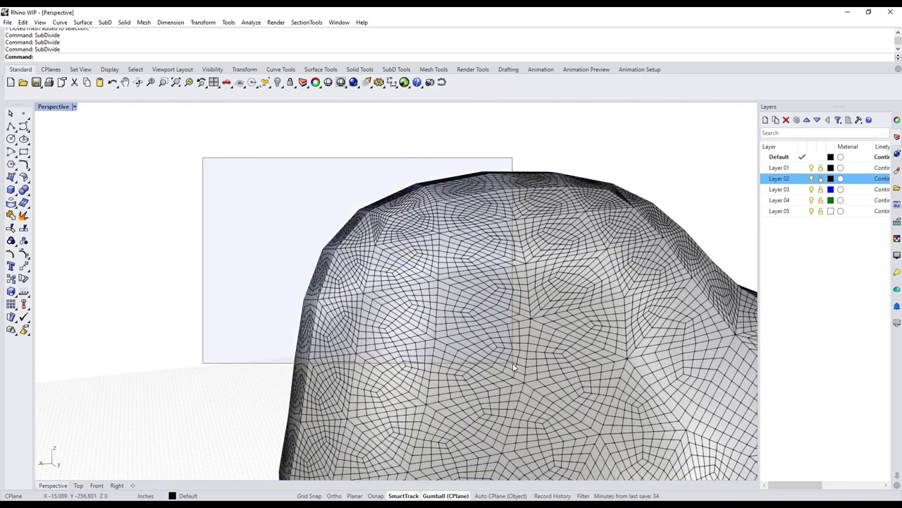
{"action": "key", "text": "Delete"}
{"action": "mouse_move", "coordinate": [220, 289]}
{"action": "right_mouse_down"}
{"action": "mouse_move", "coordinate": [277, 285]}
{"action": "mouse_move", "coordinate": [217, 289]}
{"action": "right_mouse_up"}
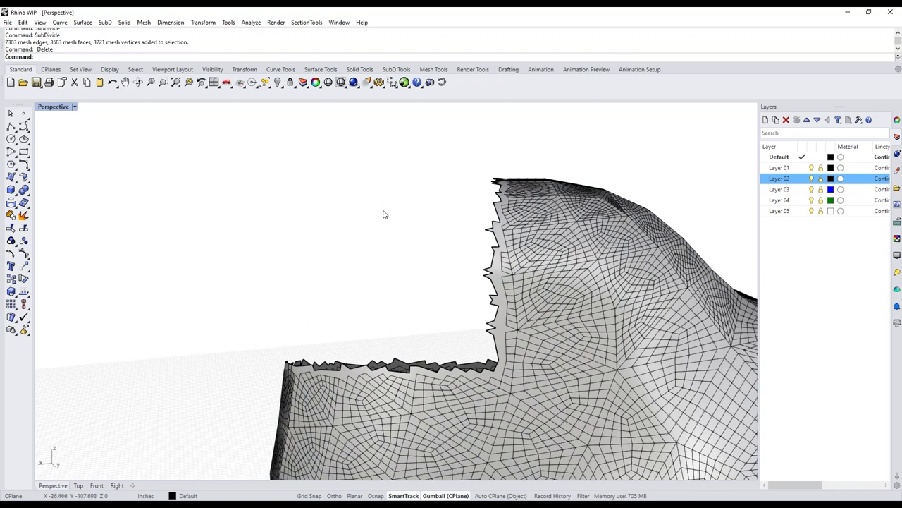
{"action": "right_click_drag", "start_coordinate": [381, 237], "coordinate": [418, 237]}
Undo the corner deletion, the subdivisions and the welds, and redo the welds and subdivisions.
{"action": "key", "text": "ctrl+z"}
{"action": "key", "text": "ctrl+z"}
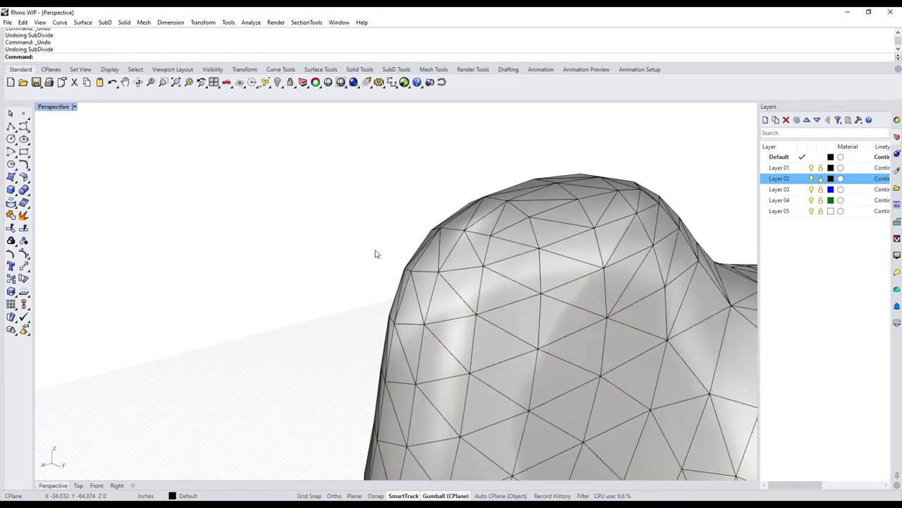
{"action": "scroll", "coordinate": [284, 220], "scroll_direction": "down", "scroll_amount": 8}
{"action": "right_click_drag", "start_coordinate": [284, 220], "coordinate": [247, 223], "text": "shift"}
{"action": "scroll", "coordinate": [207, 254], "scroll_direction": "down", "scroll_amount": 2}
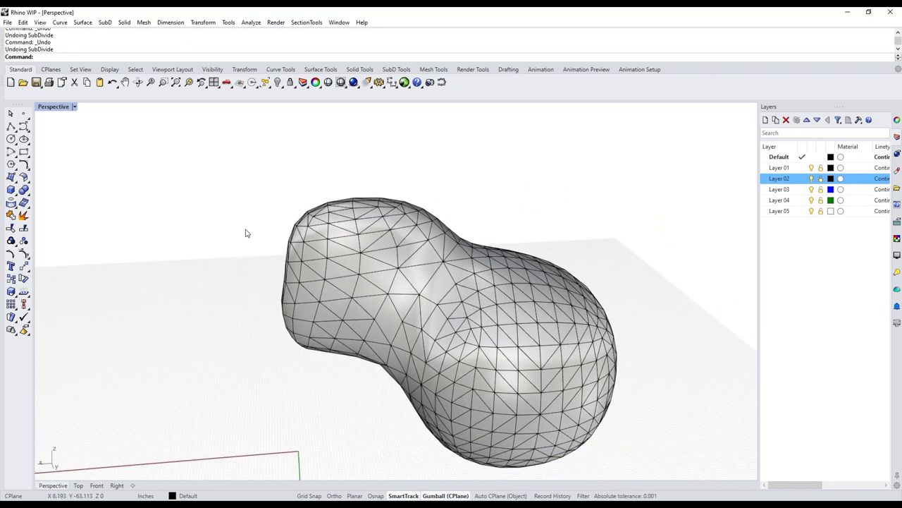
{"action": "key", "text": "ctrl+z"}
{"action": "key", "text": "ctrl+z"}
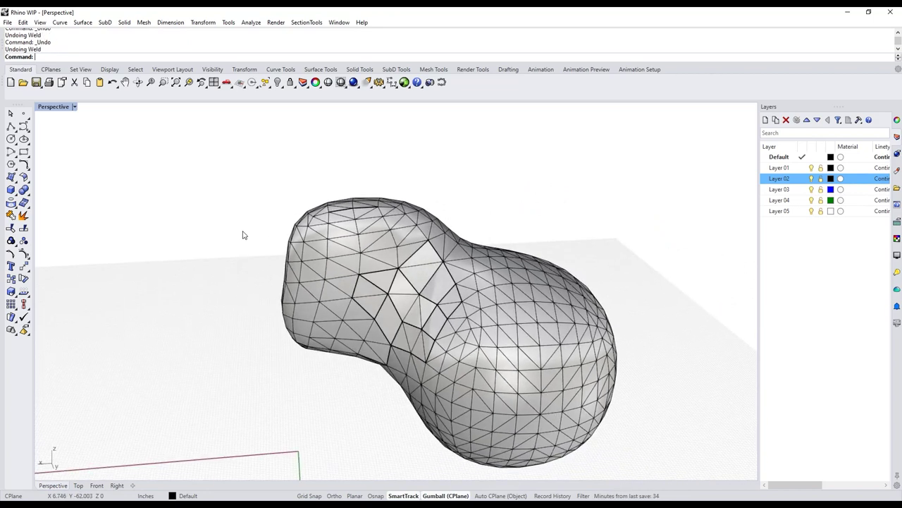
{"action": "key", "text": "ctrl+y"}
{"action": "key", "text": "ctrl+y"}
{"action": "right_click_drag", "start_coordinate": [245, 252], "coordinate": [315, 230]}
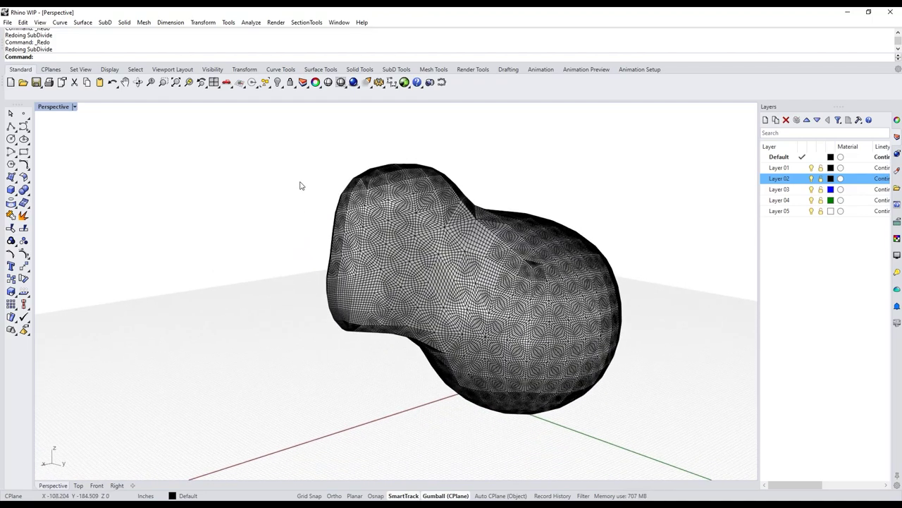
Delete the block of mesh faces across the upper corner of the subdivided mesh's narrow end.
{"action": "left_click_drag", "start_coordinate": [418, 211], "coordinate": [417, 209], "text": "ctrl+shift"}
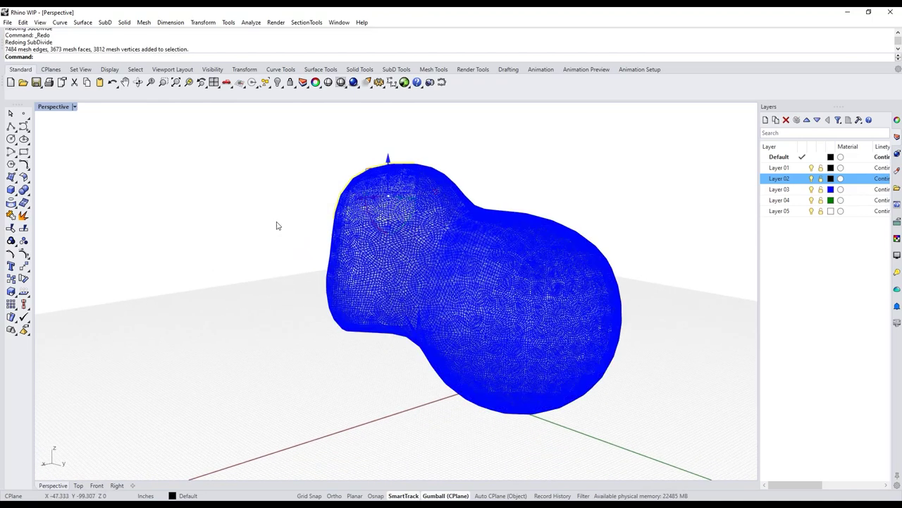
{"action": "key", "text": "Delete"}
{"action": "right_click_drag", "start_coordinate": [224, 227], "coordinate": [216, 252]}
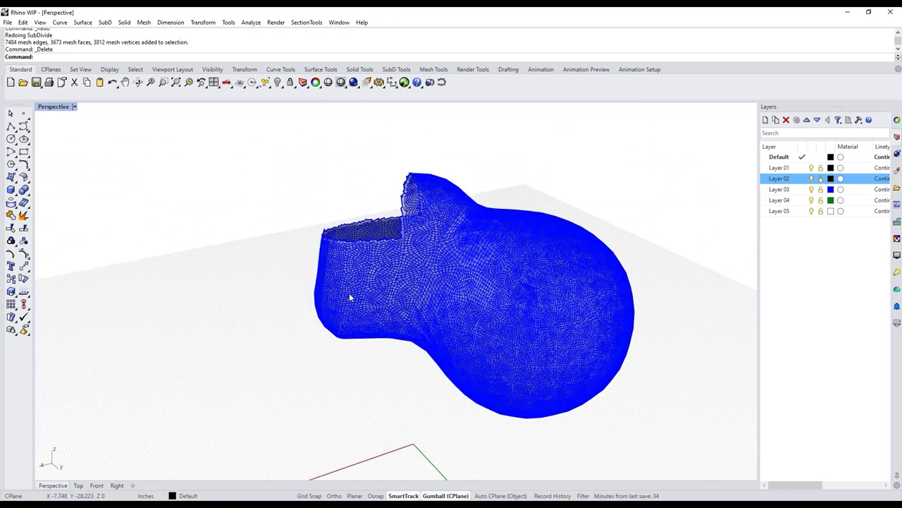
Set up QuadRemesh on the open mesh with a target quad count of 750, previewed with the input objects hidden.
{"action": "left_click", "coordinate": [349, 296]}
{"action": "right_click_drag", "start_coordinate": [248, 320], "coordinate": [255, 321]}
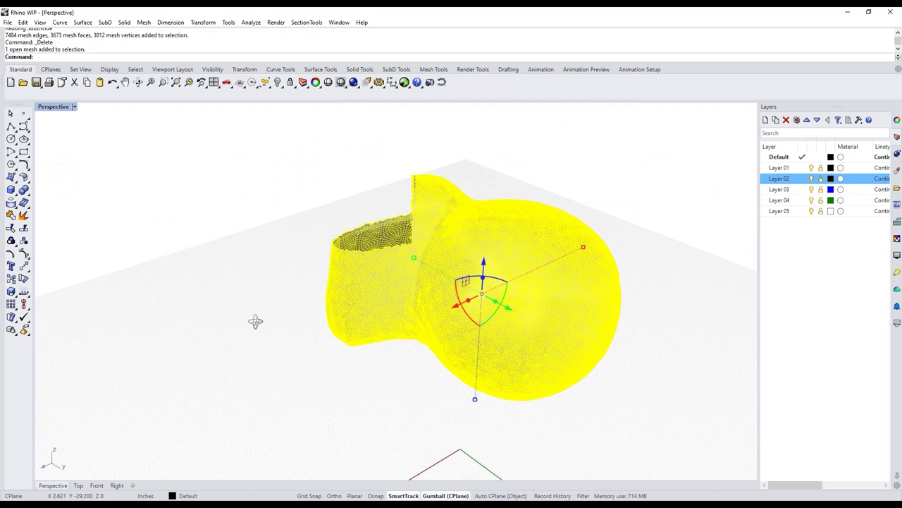
{"action": "type", "text": "QuadRemesh"}
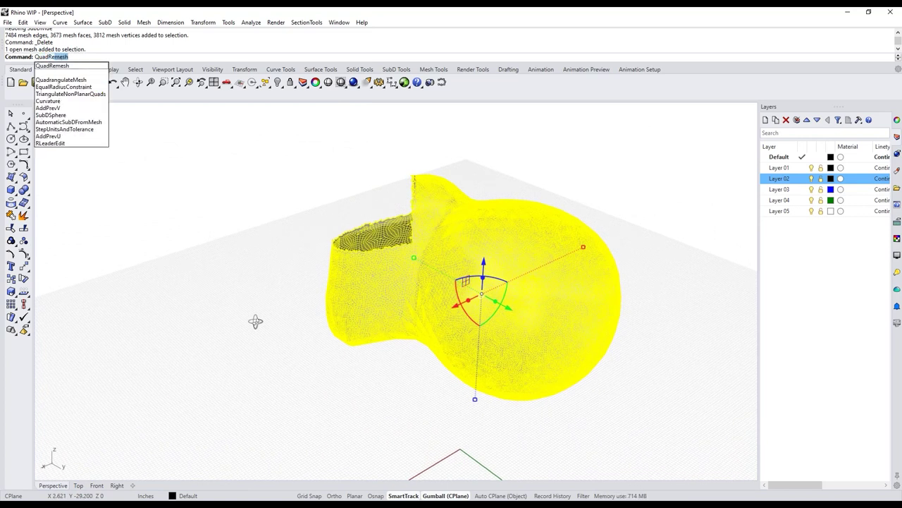
{"action": "key", "text": "Return"}
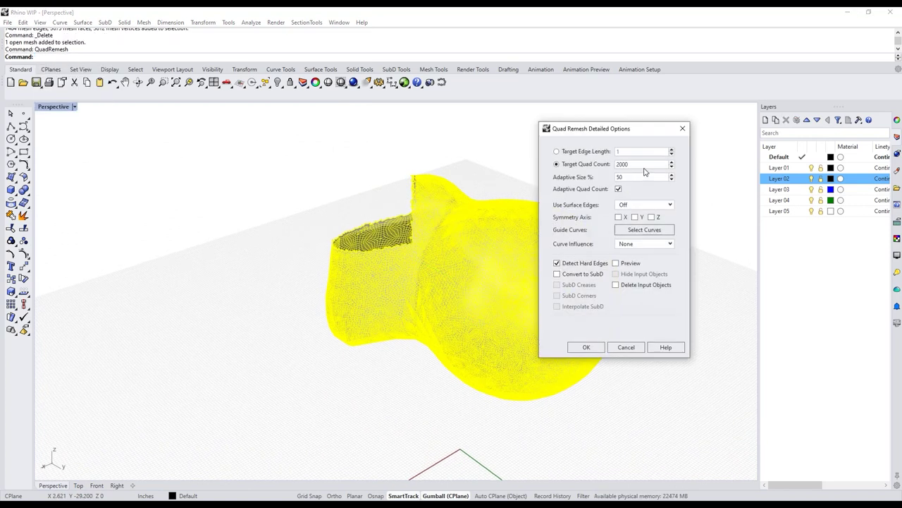
{"action": "double_click", "coordinate": [642, 163]}
{"action": "type", "text": "750"}
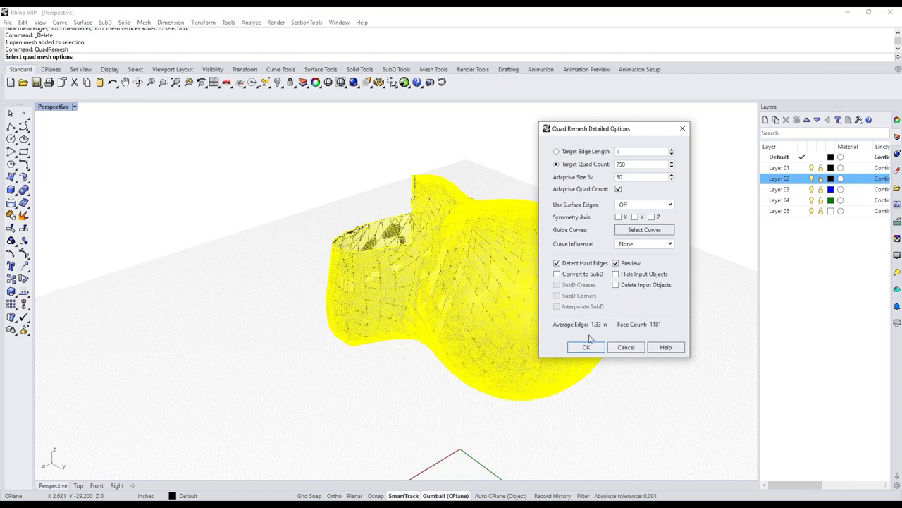
{"action": "left_click", "coordinate": [616, 273]}
Examine the previewed quad mesh around the jagged edges of the cut opening.
{"action": "mouse_move", "coordinate": [436, 385]}
{"action": "right_mouse_down"}
{"action": "mouse_move", "coordinate": [417, 366]}
{"action": "mouse_move", "coordinate": [381, 377]}
{"action": "mouse_move", "coordinate": [422, 389]}
{"action": "right_mouse_up"}
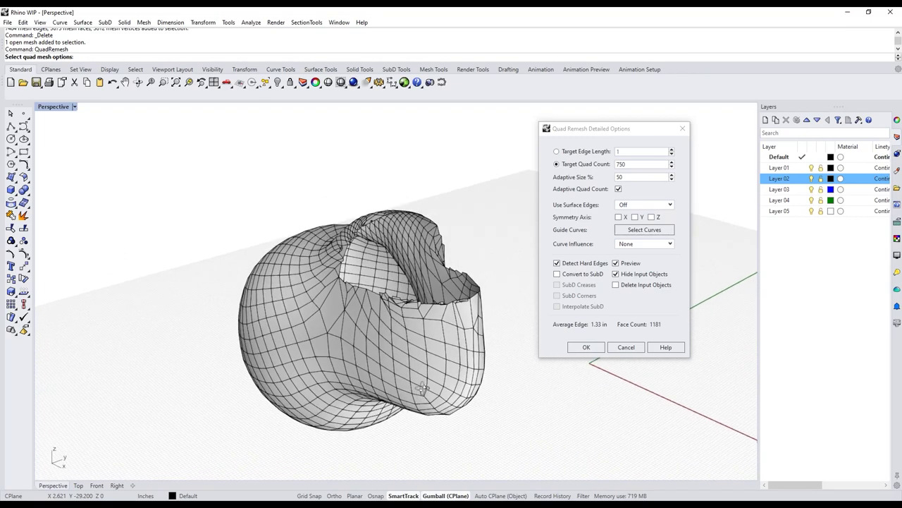
{"action": "scroll", "coordinate": [426, 305], "scroll_direction": "up", "scroll_amount": 5}
{"action": "scroll", "coordinate": [366, 305], "scroll_direction": "down", "scroll_amount": 5}
{"action": "right_click_drag", "start_coordinate": [412, 319], "coordinate": [428, 326]}
{"action": "scroll", "coordinate": [426, 325], "scroll_direction": "up", "scroll_amount": 5}
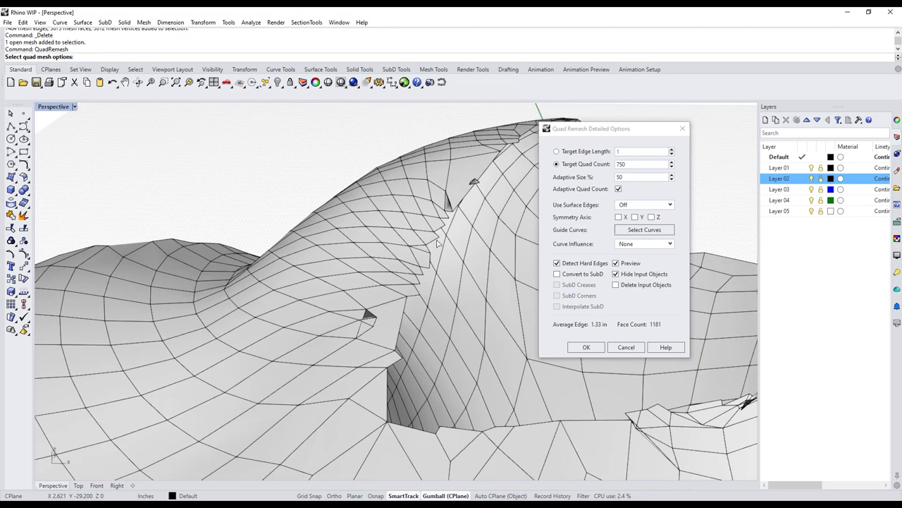
{"action": "scroll", "coordinate": [445, 224], "scroll_direction": "down", "scroll_amount": 5}
{"action": "right_click_drag", "start_coordinate": [444, 224], "coordinate": [392, 288]}
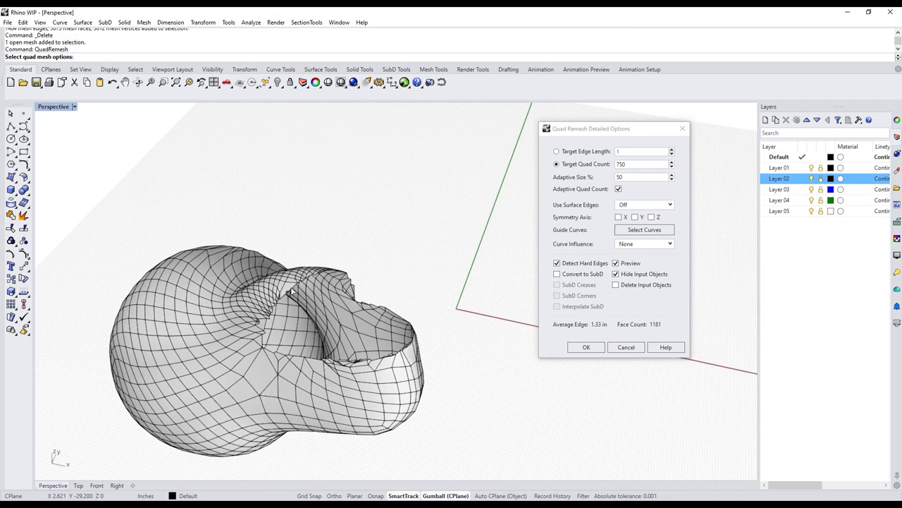
{"action": "right_click_drag", "start_coordinate": [299, 312], "coordinate": [337, 310]}
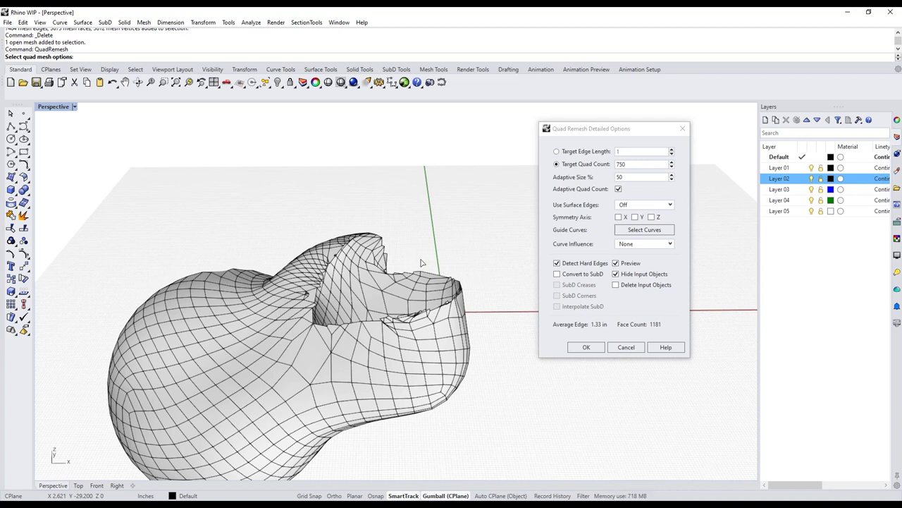
{"action": "right_click_drag", "start_coordinate": [386, 309], "coordinate": [402, 291]}
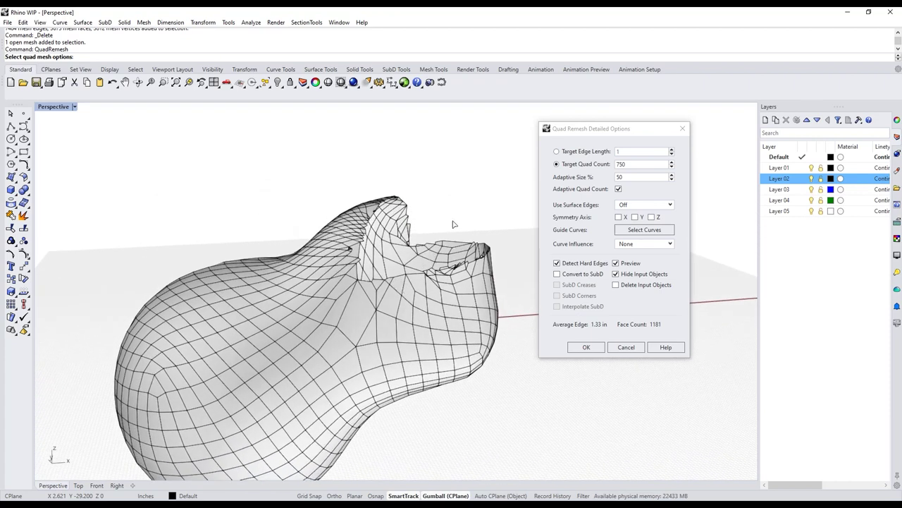
{"action": "scroll", "coordinate": [452, 224], "scroll_direction": "up", "scroll_amount": 3}
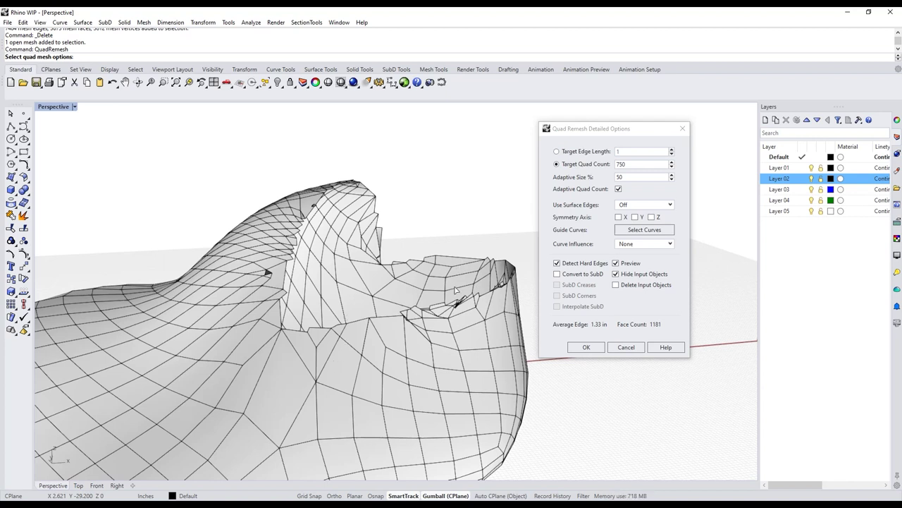
Set the target quad count to 1200 and inspect the updated preview.
{"action": "left_click", "coordinate": [638, 164]}
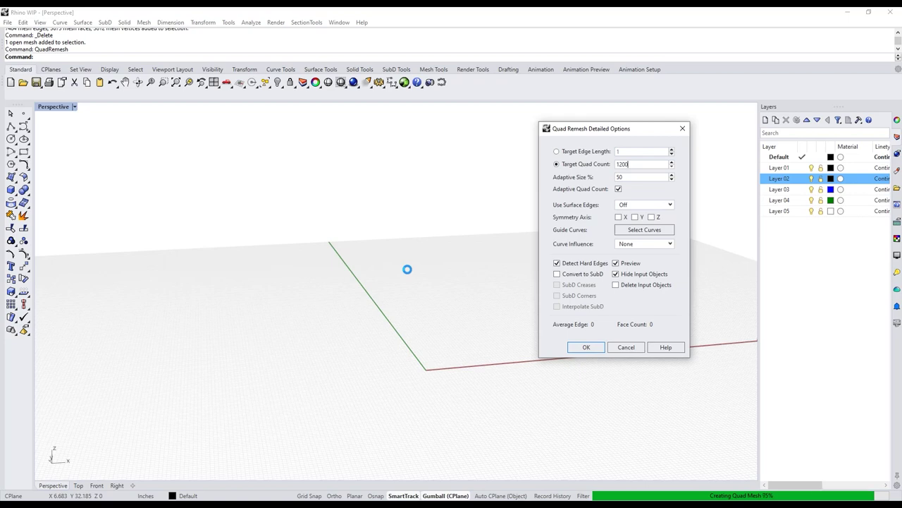
{"action": "mouse_move", "coordinate": [462, 204]}
{"action": "right_mouse_down"}
{"action": "mouse_move", "coordinate": [467, 196]}
{"action": "mouse_move", "coordinate": [465, 215]}
{"action": "right_mouse_up"}
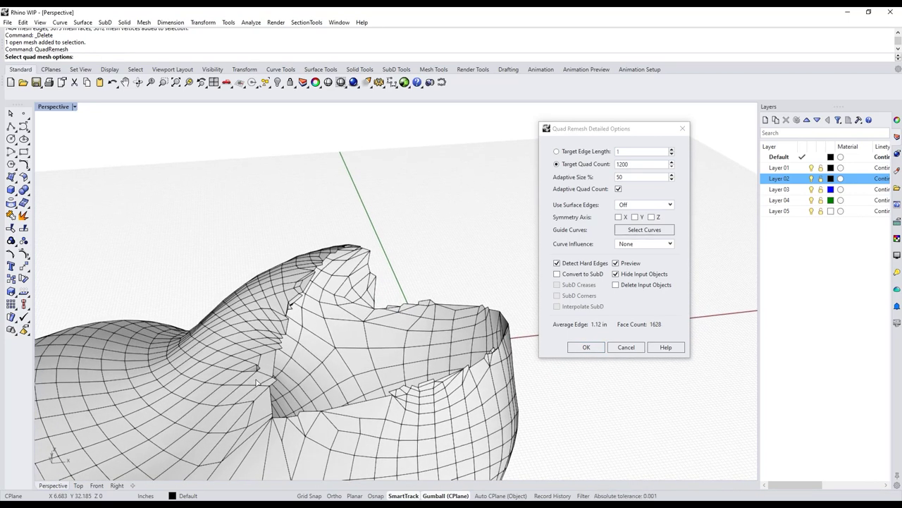
{"action": "right_click_drag", "start_coordinate": [479, 385], "coordinate": [446, 294]}
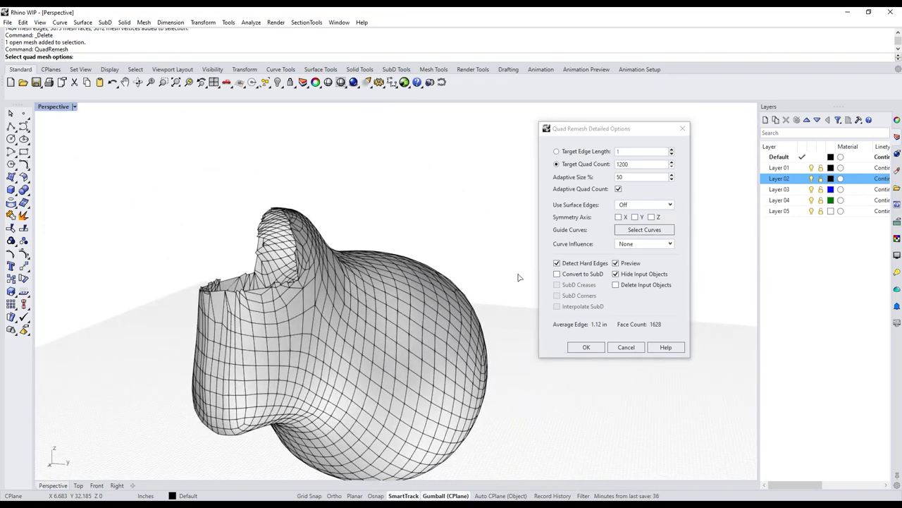
Turn off Detect Hard Edges, set the target quad count to 1500, and create the quad remesh.
{"action": "left_click", "coordinate": [557, 263]}
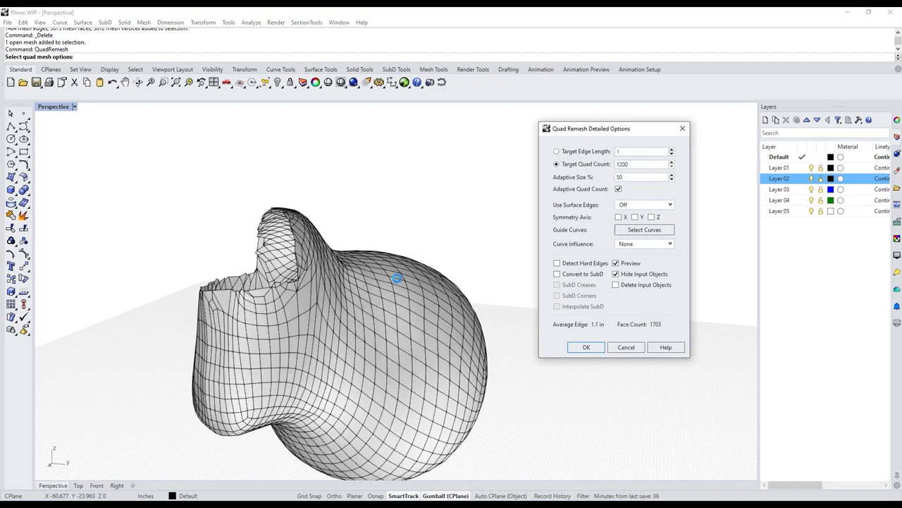
{"action": "right_click_drag", "start_coordinate": [376, 228], "coordinate": [554, 237]}
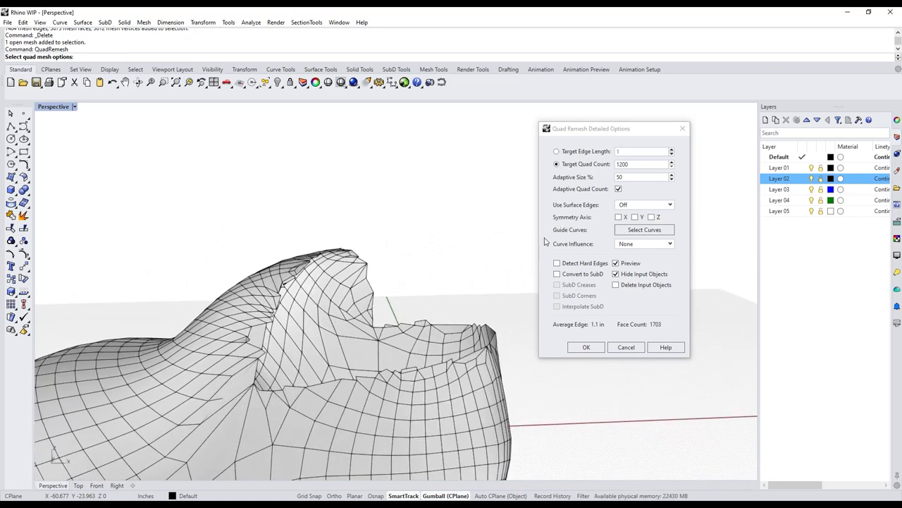
{"action": "double_click", "coordinate": [636, 164]}
{"action": "type", "text": "15"}
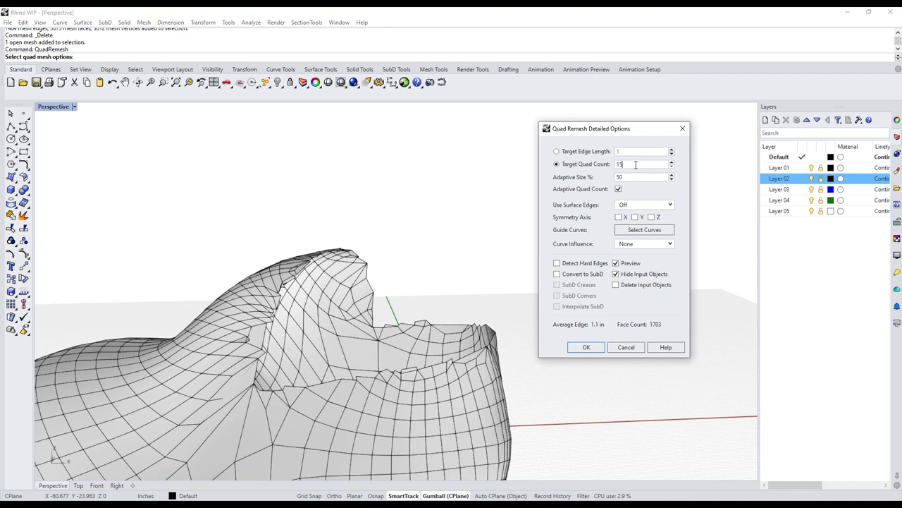
{"action": "type", "text": "00"}
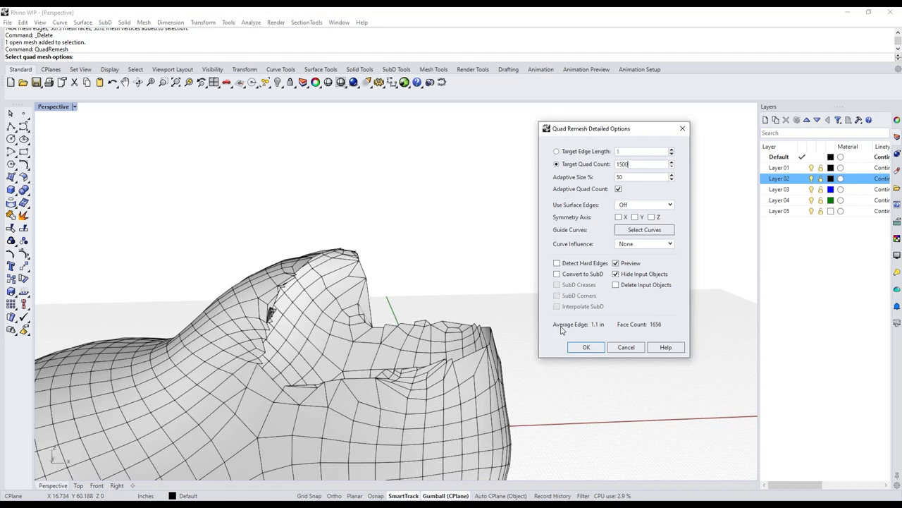
{"action": "left_click", "coordinate": [586, 347]}
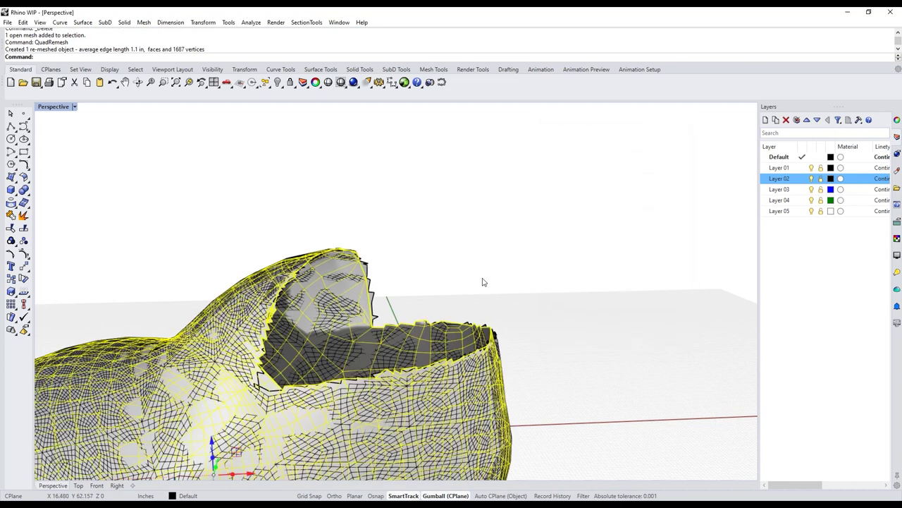
Hide the original dense mesh so only the new quad mesh is shown.
{"action": "key", "text": "ctrl+i"}
{"action": "key", "text": "ctrl+h"}
{"action": "right_click_drag", "start_coordinate": [483, 282], "coordinate": [536, 176]}
{"action": "scroll", "coordinate": [414, 218], "scroll_direction": "up", "scroll_amount": 3}
{"action": "scroll", "coordinate": [517, 180], "scroll_direction": "up", "scroll_amount": 2}
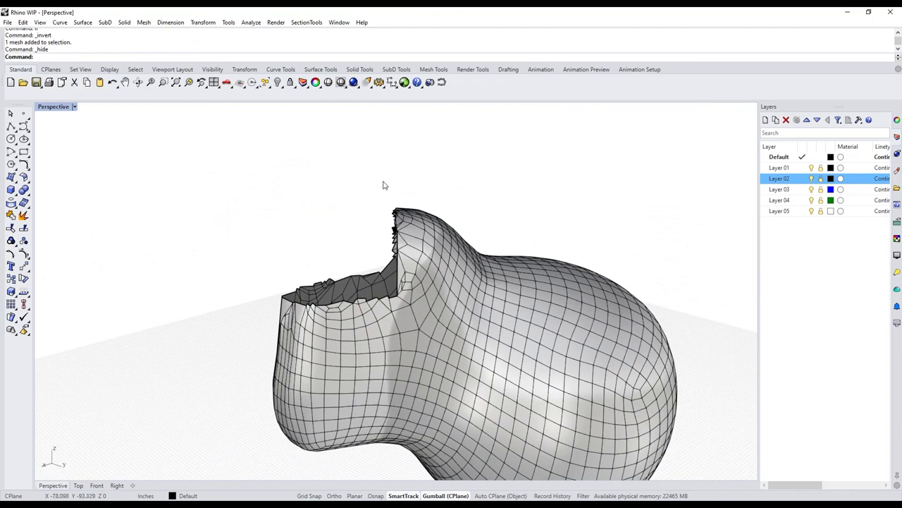
Delete the clusters of jagged faces along the upright edge of the quad mesh's cut opening.
{"action": "right_click_drag", "start_coordinate": [382, 184], "coordinate": [306, 202]}
{"action": "left_click_drag", "start_coordinate": [304, 197], "coordinate": [251, 243], "text": "ctrl+shift"}
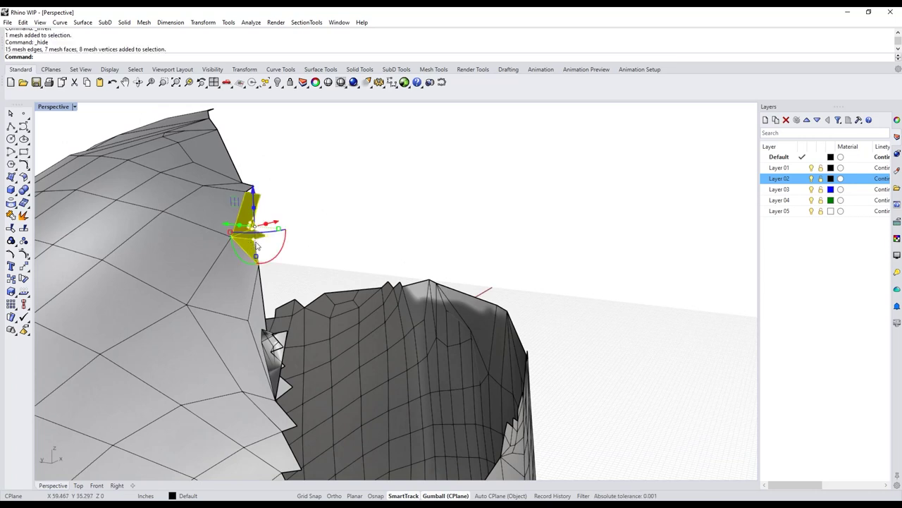
{"action": "key", "text": "Delete"}
{"action": "right_click_drag", "start_coordinate": [324, 246], "coordinate": [324, 221]}
{"action": "left_click_drag", "start_coordinate": [326, 184], "coordinate": [294, 250]}
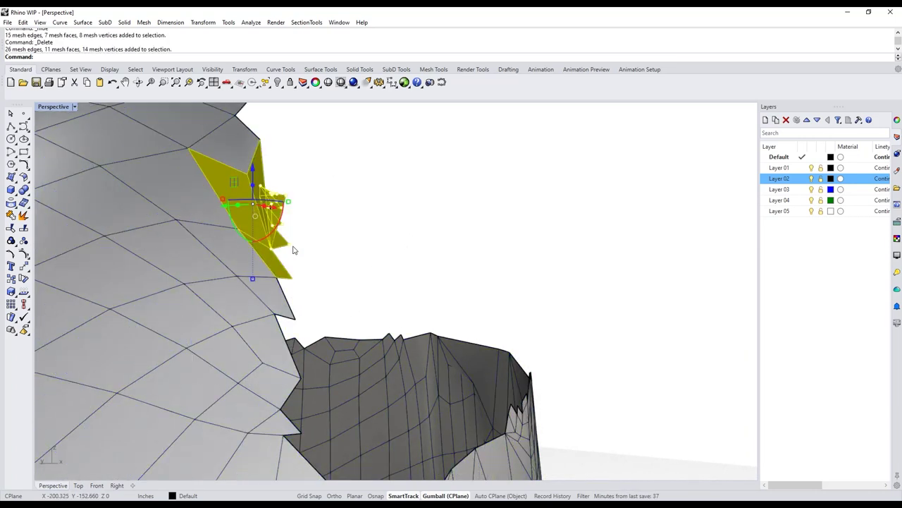
{"action": "key", "text": "Delete"}
{"action": "right_click_drag", "start_coordinate": [294, 250], "coordinate": [444, 255]}
{"action": "left_click_drag", "start_coordinate": [505, 122], "coordinate": [427, 190]}
{"action": "left_click_drag", "start_coordinate": [462, 141], "coordinate": [405, 214]}
{"action": "key", "text": "Delete"}
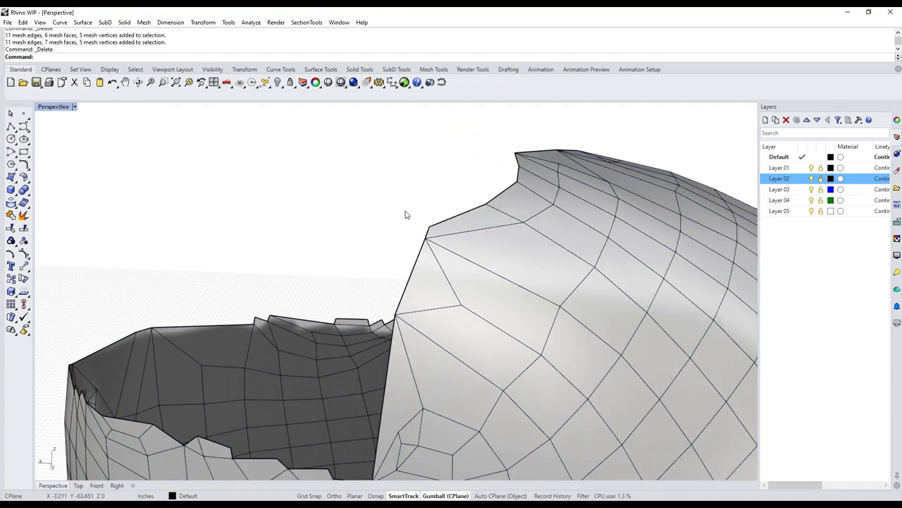
Clear the selection and examine the quad flow around the opening and over the whole remeshed body.
{"action": "scroll", "coordinate": [405, 214], "scroll_direction": "down", "scroll_amount": 8}
{"action": "right_click_drag", "start_coordinate": [397, 234], "coordinate": [409, 226]}
{"action": "right_click_drag", "start_coordinate": [584, 288], "coordinate": [405, 327]}
{"action": "right_click_drag", "start_coordinate": [390, 398], "coordinate": [616, 241]}
{"action": "key", "text": "Escape"}
{"action": "left_click", "coordinate": [663, 315]}
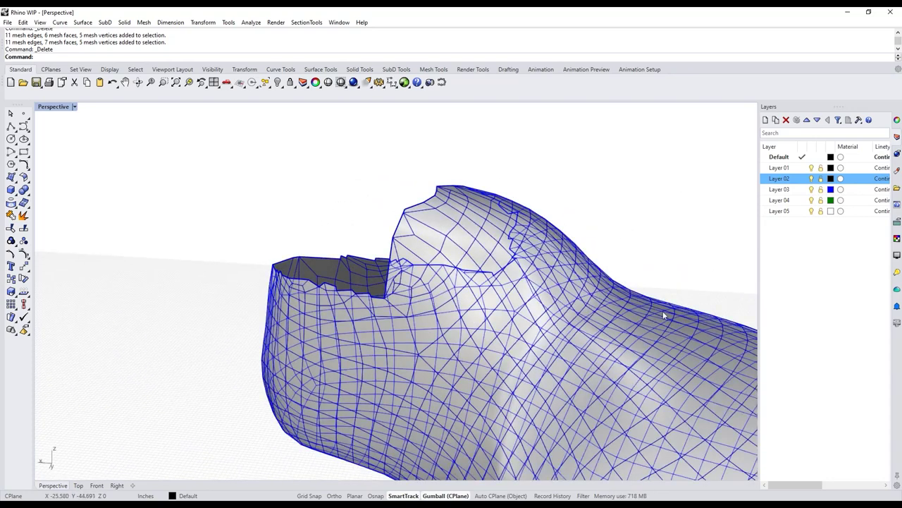
{"action": "key", "text": "Escape"}
{"action": "mouse_move", "coordinate": [369, 174]}
{"action": "right_mouse_down"}
{"action": "mouse_move", "coordinate": [392, 171]}
{"action": "mouse_move", "coordinate": [374, 172]}
{"action": "right_mouse_up"}
{"action": "left_click", "coordinate": [350, 303]}
{"action": "right_click_drag", "start_coordinate": [356, 407], "coordinate": [326, 317]}
{"action": "right_click_drag", "start_coordinate": [261, 249], "coordinate": [419, 204]}
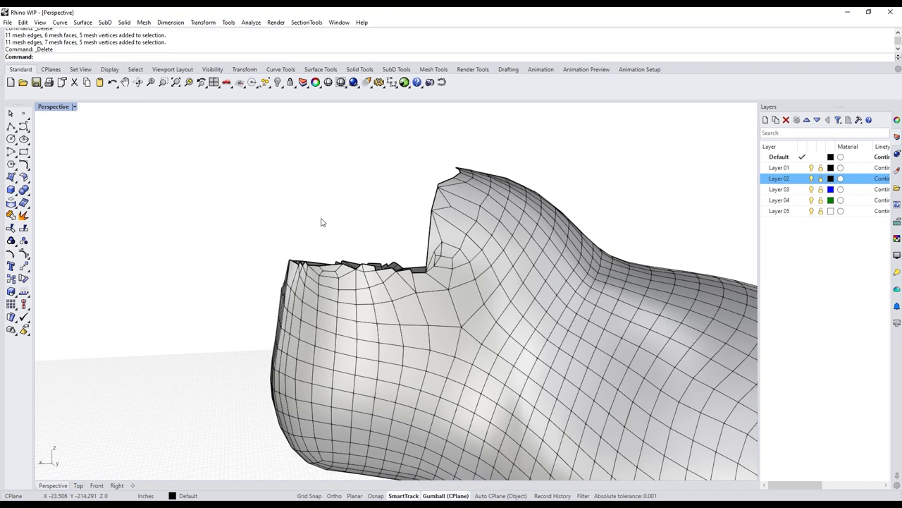
{"action": "right_click_drag", "start_coordinate": [321, 221], "coordinate": [240, 210]}
{"action": "scroll", "coordinate": [394, 223], "scroll_direction": "down", "scroll_amount": 5}
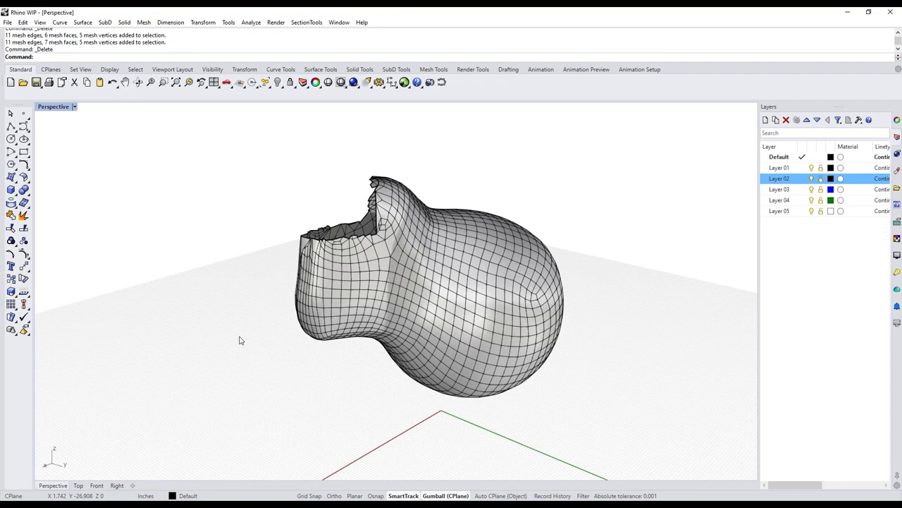
{"action": "right_click_drag", "start_coordinate": [240, 341], "coordinate": [511, 286]}
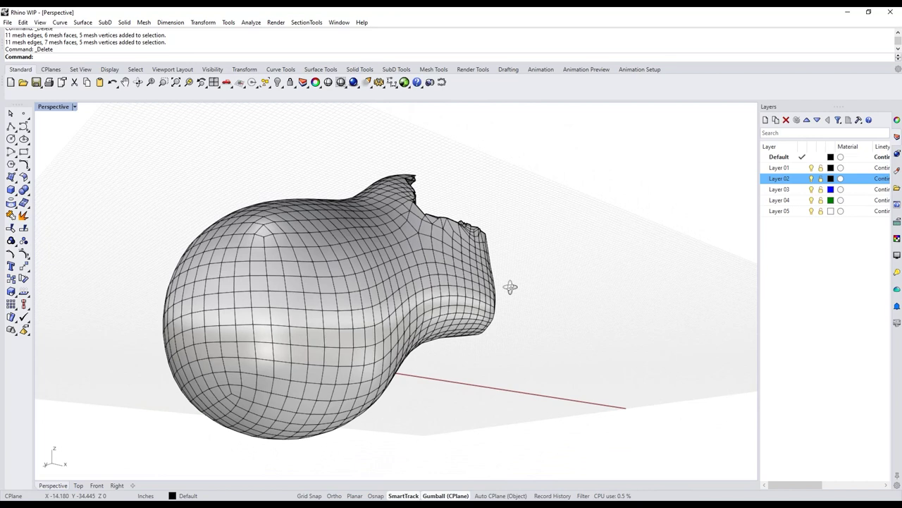
{"action": "right_click_drag", "start_coordinate": [544, 306], "coordinate": [525, 331]}
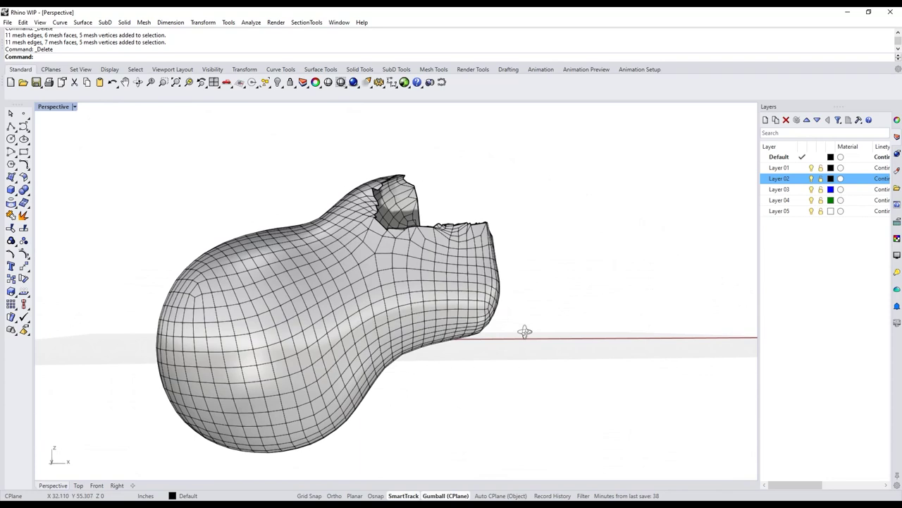
In the Front view, draw a two-point interpolated curve diagonally across the remeshed body, extending past it on both sides.
{"action": "key", "text": "ctrl+F2"}
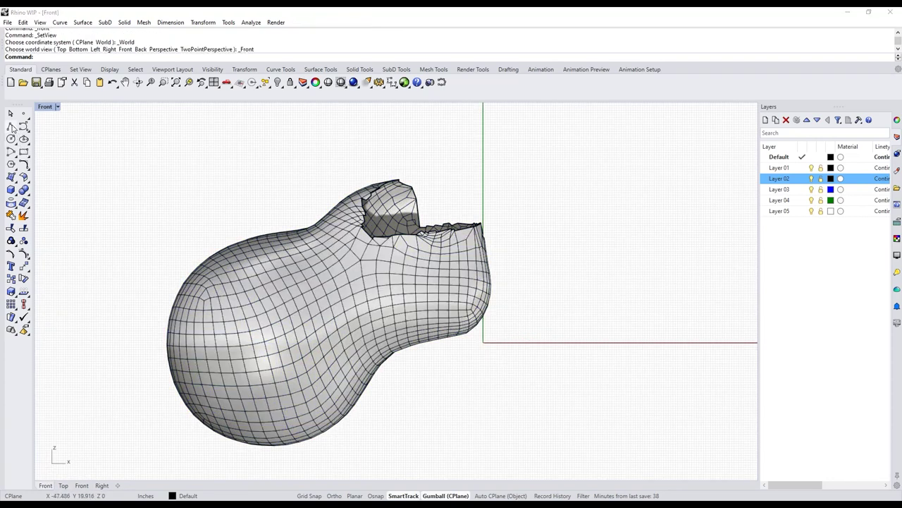
{"action": "left_click", "coordinate": [13, 127]}
{"action": "left_click", "coordinate": [16, 141]}
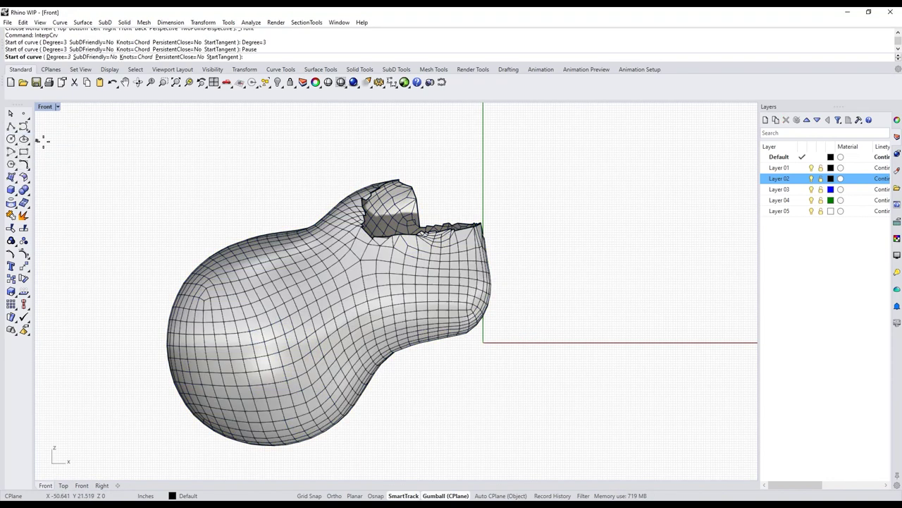
{"action": "left_click", "coordinate": [262, 175]}
{"action": "left_click", "coordinate": [399, 433]}
{"action": "key", "text": "Return"}
{"action": "key", "text": "Return"}
Split the quad mesh with MeshSplit, using the diagonal curve as the cutting object.
{"action": "type", "text": "MeshSplit"}
{"action": "key", "text": "Return"}
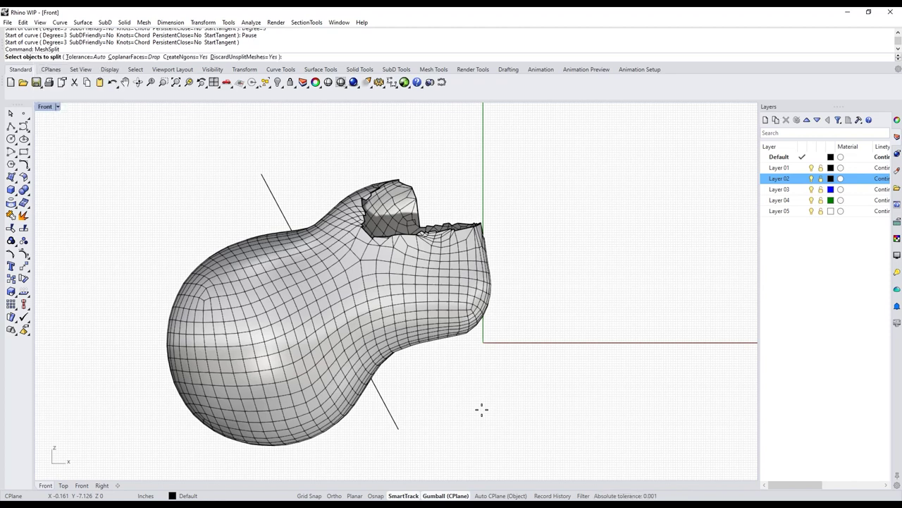
{"action": "left_click", "coordinate": [300, 381]}
{"action": "key", "text": "Return"}
{"action": "left_click", "coordinate": [387, 407]}
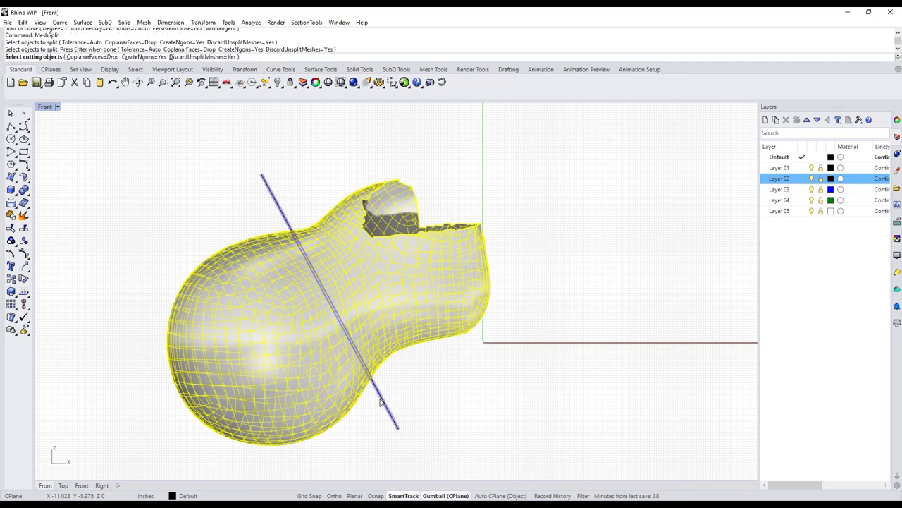
{"action": "key", "text": "Return"}
Move the split-off piece with the cut opening up and away from the rounded piece, leaving a clear gap between them.
{"action": "left_click", "coordinate": [426, 328]}
{"action": "left_click_drag", "start_coordinate": [425, 327], "coordinate": [510, 289]}
{"action": "left_click", "coordinate": [576, 398]}
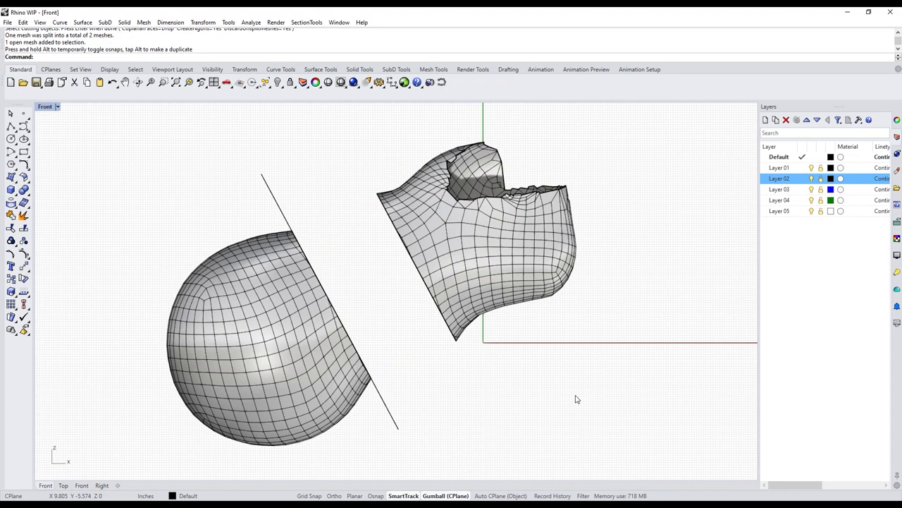
{"action": "left_click", "coordinate": [29, 213]}
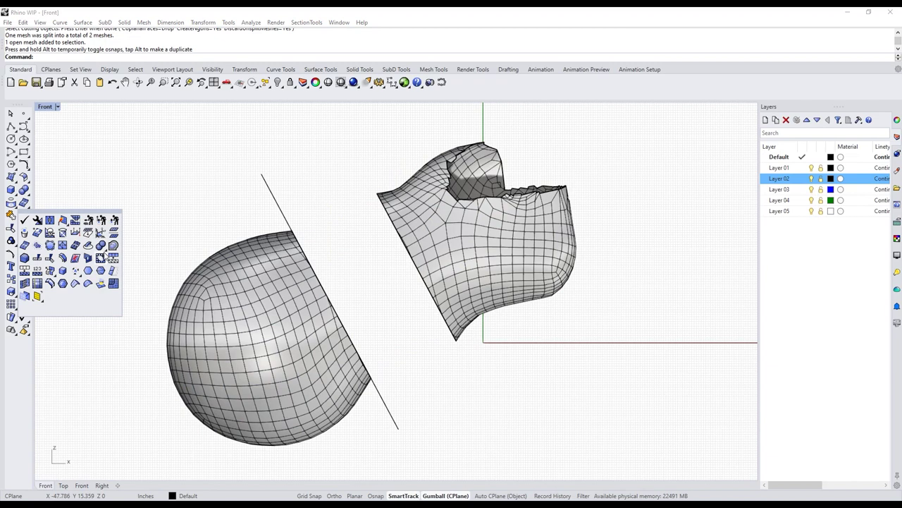
{"action": "left_click", "coordinate": [107, 255]}
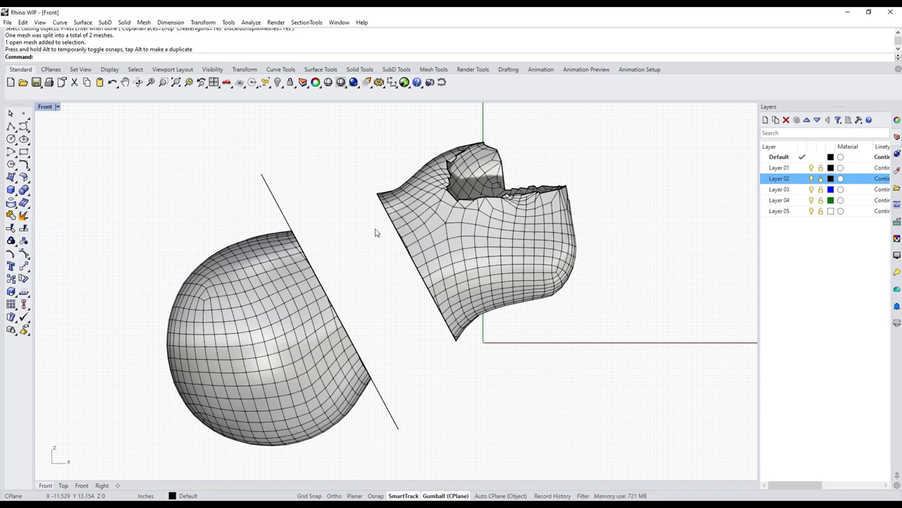
{"action": "right_click_drag", "start_coordinate": [374, 232], "coordinate": [381, 258]}
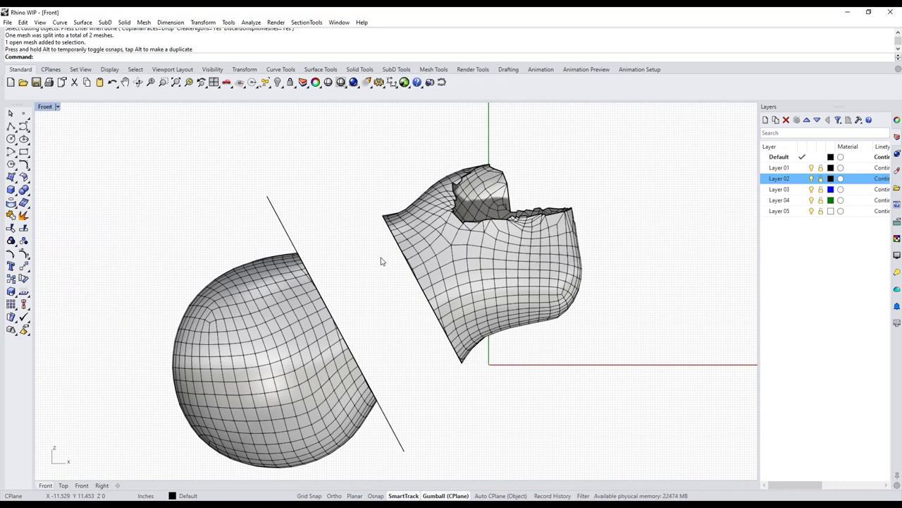
{"action": "scroll", "coordinate": [384, 262], "scroll_direction": "down", "scroll_amount": 2}
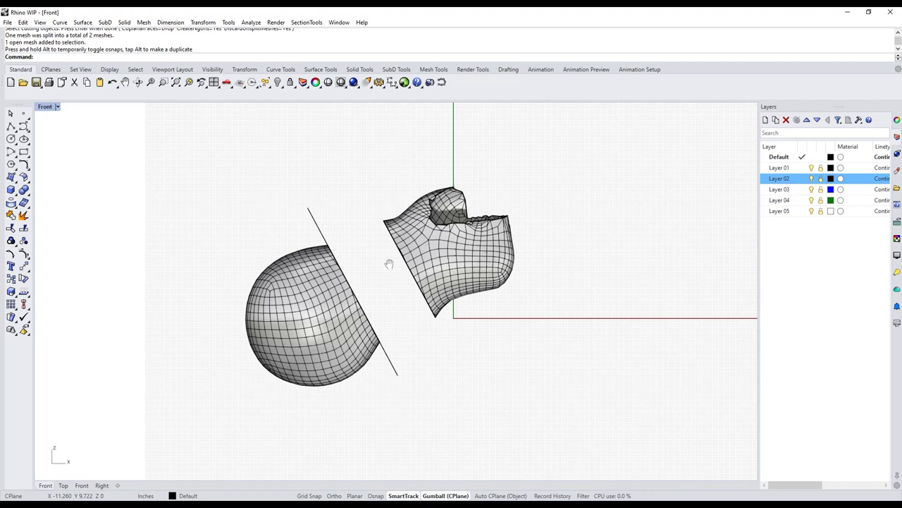
{"action": "right_click_drag", "start_coordinate": [402, 292], "coordinate": [408, 304]}
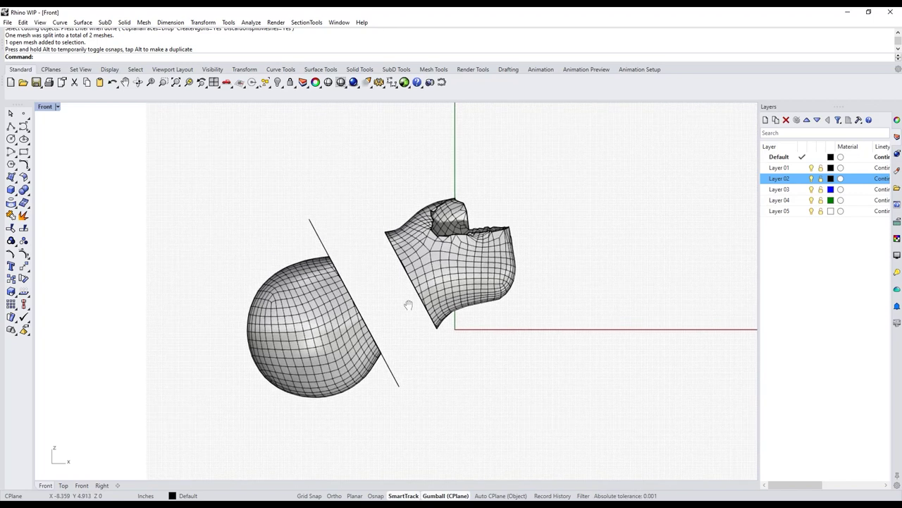